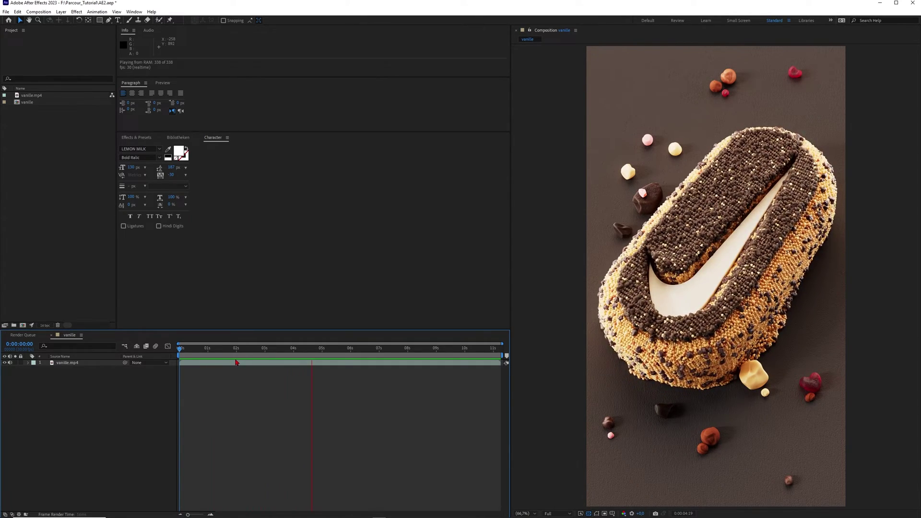
- Play back and scrub through the vanille composition to review the cake animation
{"action": "left_click_drag", "start_coordinate": [326, 352], "coordinate": [182, 365]}
{"action": "key", "text": "space"}
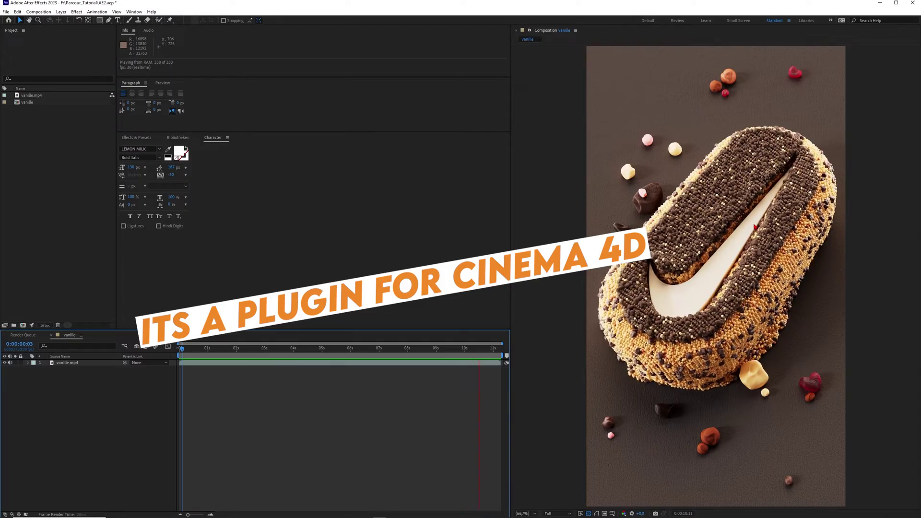
{"action": "left_click_drag", "start_coordinate": [435, 347], "coordinate": [307, 407]}
{"action": "left_click_drag", "start_coordinate": [310, 351], "coordinate": [256, 354]}
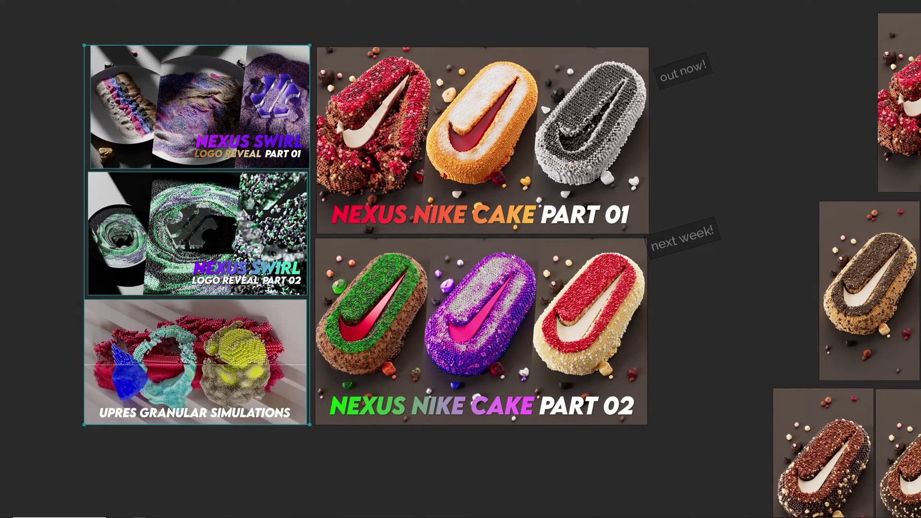
- Switch to the reference board and examine the Nexus Nike Cake Part 01 and Part 02 images
{"action": "scroll", "coordinate": [437, 182], "scroll_direction": "up", "scroll_amount": 3}
{"action": "middle_click_drag", "start_coordinate": [434, 141], "coordinate": [436, 214]}
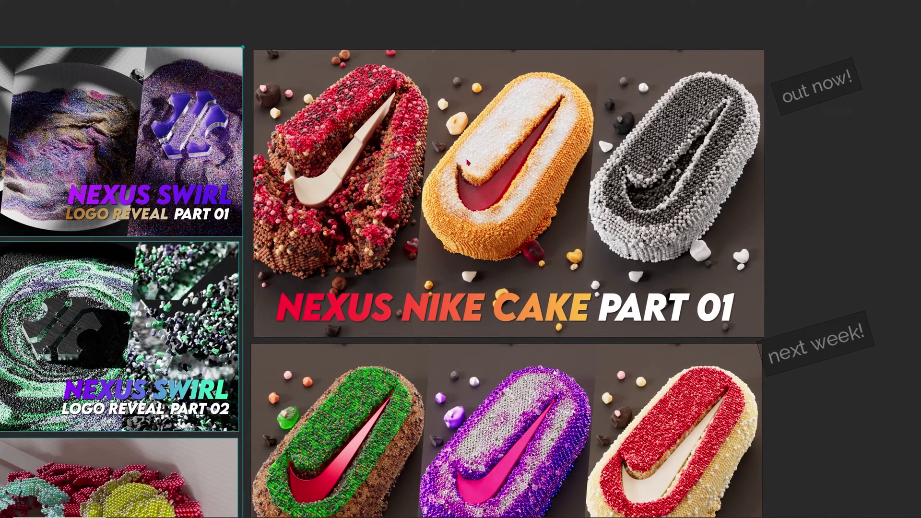
{"action": "mouse_move", "coordinate": [467, 160]}
{"action": "left_mouse_down"}
{"action": "mouse_move", "coordinate": [472, 151]}
{"action": "mouse_move", "coordinate": [465, 159]}
{"action": "left_mouse_up"}
{"action": "left_click_drag", "start_coordinate": [826, 91], "coordinate": [823, 92]}
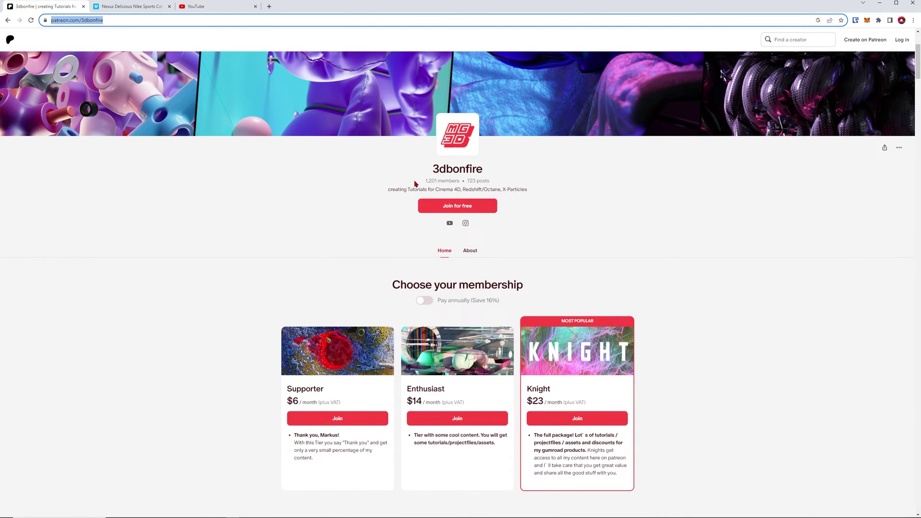
- Switch to the browser and look over the member and post figures and membership tiers on the 3dbonfire Patreon page
{"action": "left_click_drag", "start_coordinate": [426, 182], "coordinate": [492, 183]}
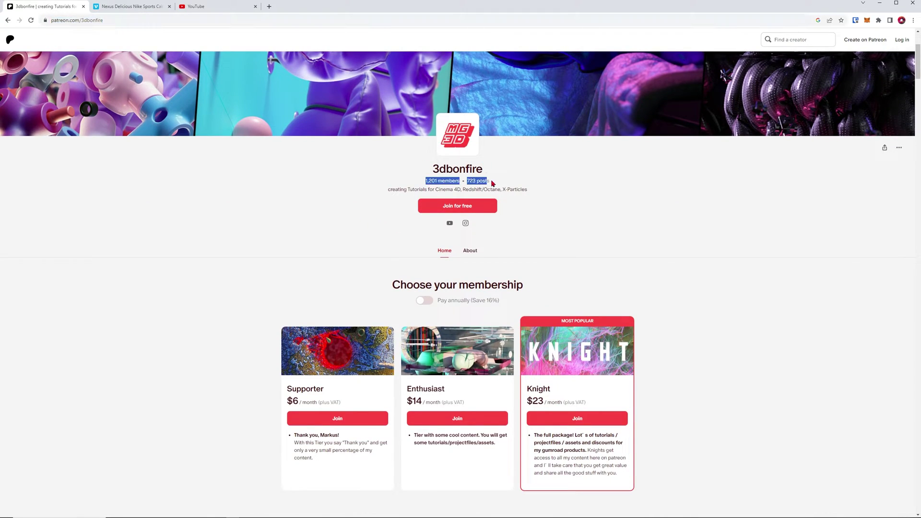
{"action": "left_click", "coordinate": [571, 292]}
{"action": "scroll", "coordinate": [589, 426], "scroll_direction": "down", "scroll_amount": 3}
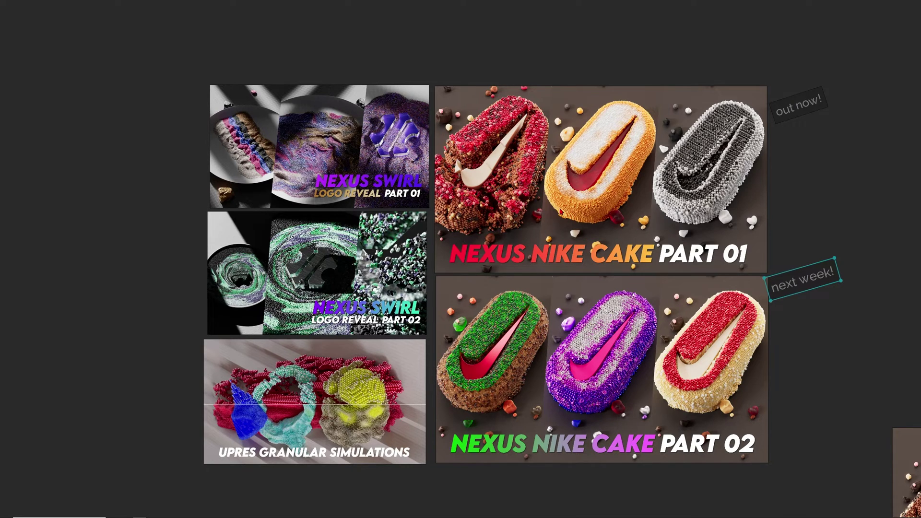
- Return to the reference board and examine the Nexus tutorial images and the cake variations in the Nutrition Pyramid
{"action": "left_click_drag", "start_coordinate": [144, 135], "coordinate": [300, 372]}
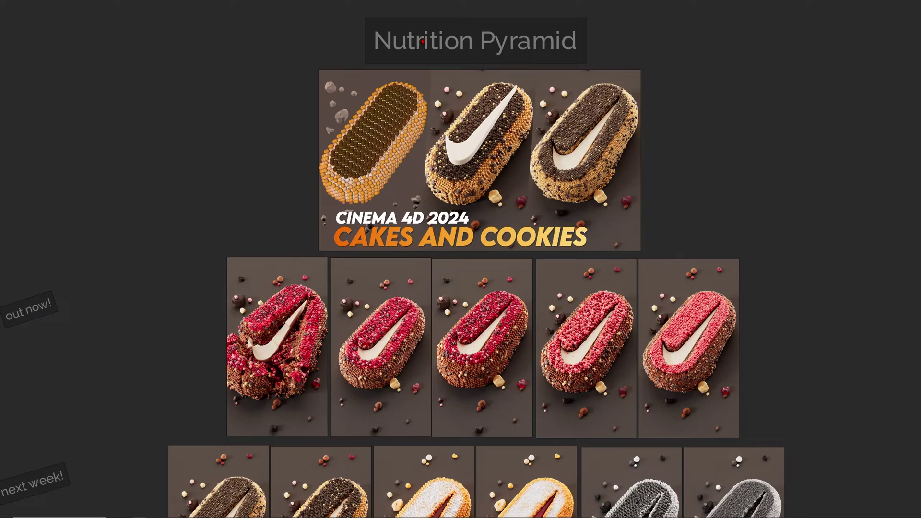
{"action": "left_click", "coordinate": [422, 42]}
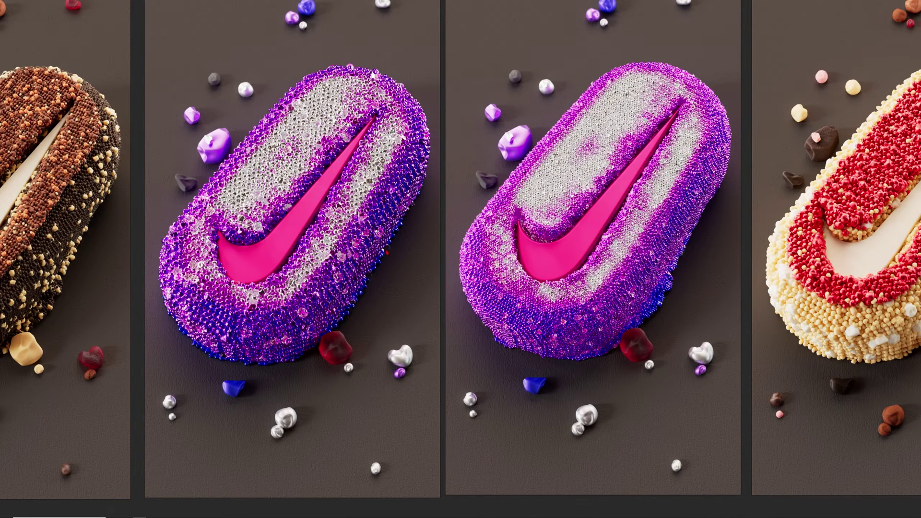
{"action": "scroll", "coordinate": [357, 224], "scroll_direction": "down", "scroll_amount": 2}
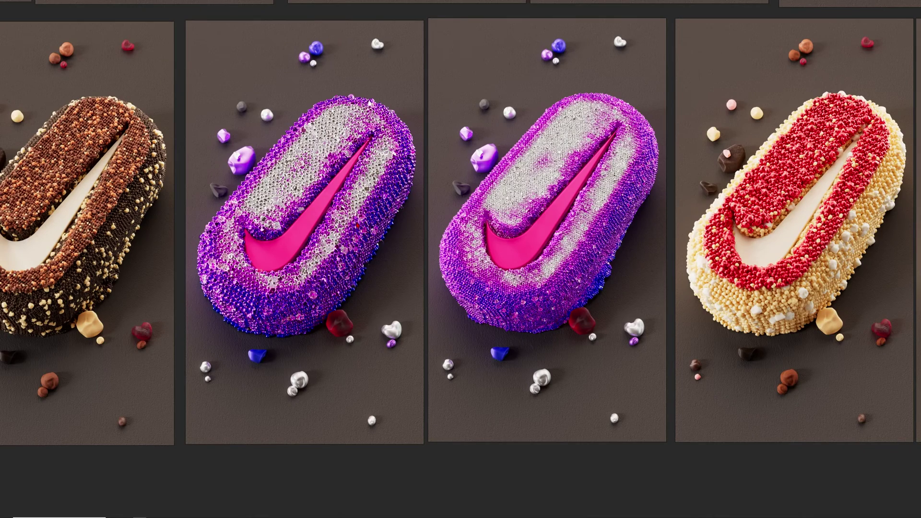
{"action": "scroll", "coordinate": [525, 255], "scroll_direction": "right", "scroll_amount": 10}
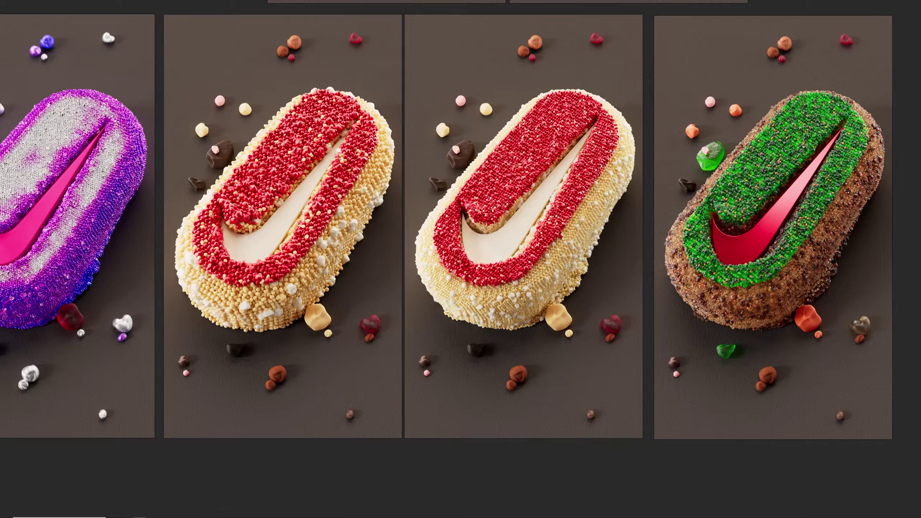
{"action": "middle_click_drag", "start_coordinate": [561, 235], "coordinate": [399, 241]}
{"action": "left_click", "coordinate": [631, 245]}
{"action": "scroll", "coordinate": [632, 247], "scroll_direction": "up", "scroll_amount": 2}
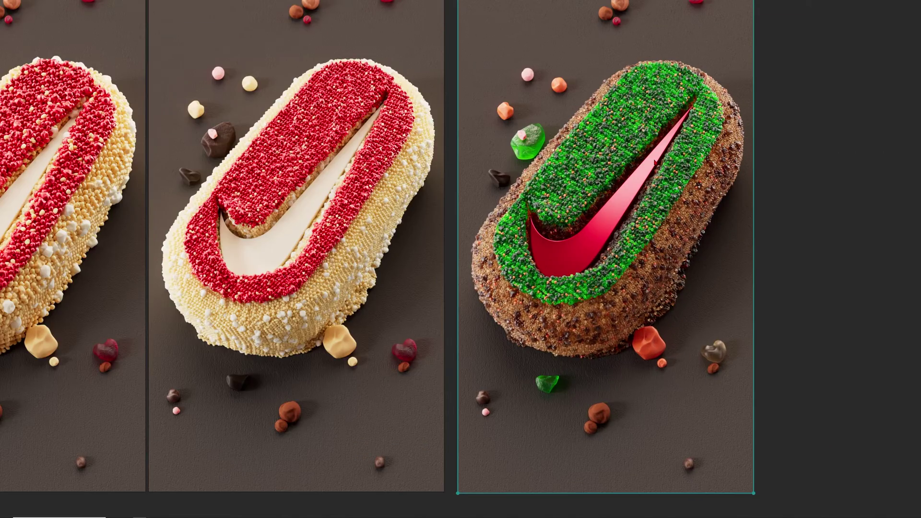
{"action": "scroll", "coordinate": [491, 242], "scroll_direction": "down", "scroll_amount": 8}
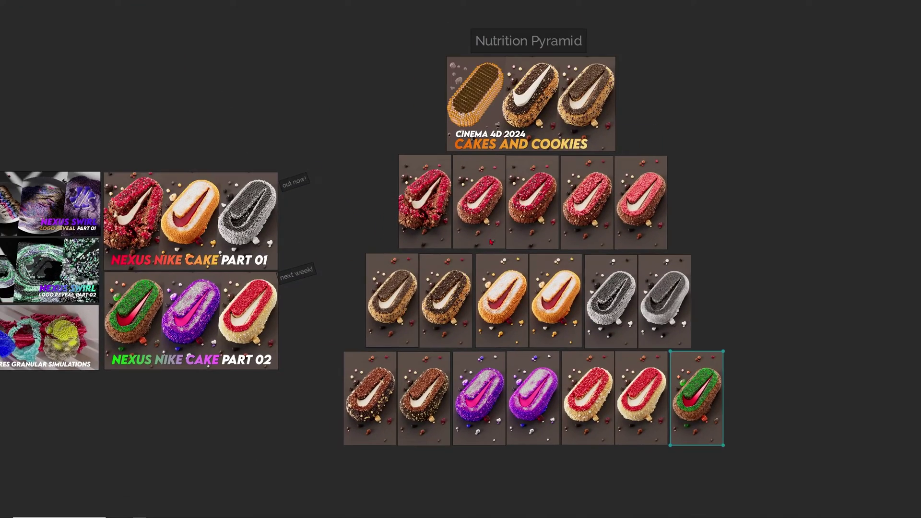
{"action": "left_click_drag", "start_coordinate": [342, 55], "coordinate": [725, 447]}
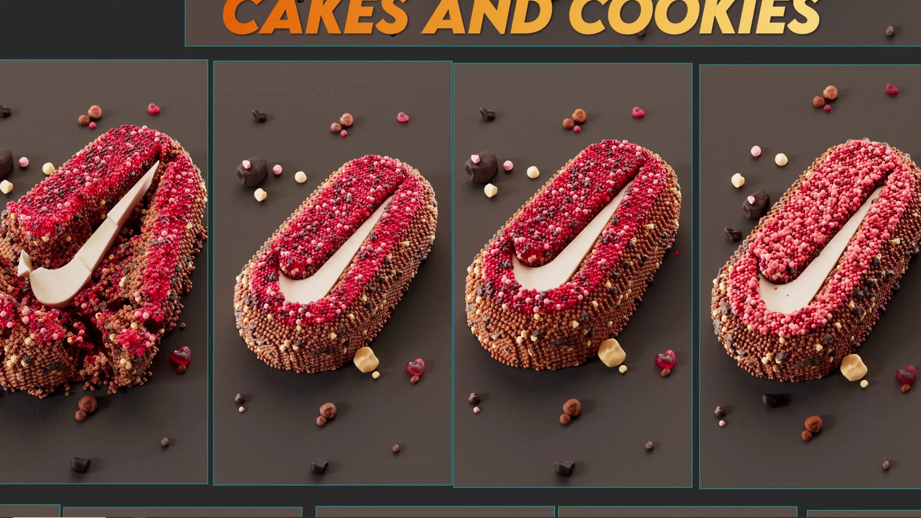
{"action": "middle_click_drag", "start_coordinate": [555, 218], "coordinate": [327, 212]}
{"action": "middle_click_drag", "start_coordinate": [574, 264], "coordinate": [485, 252]}
{"action": "scroll", "coordinate": [728, 275], "scroll_direction": "up", "scroll_amount": 2}
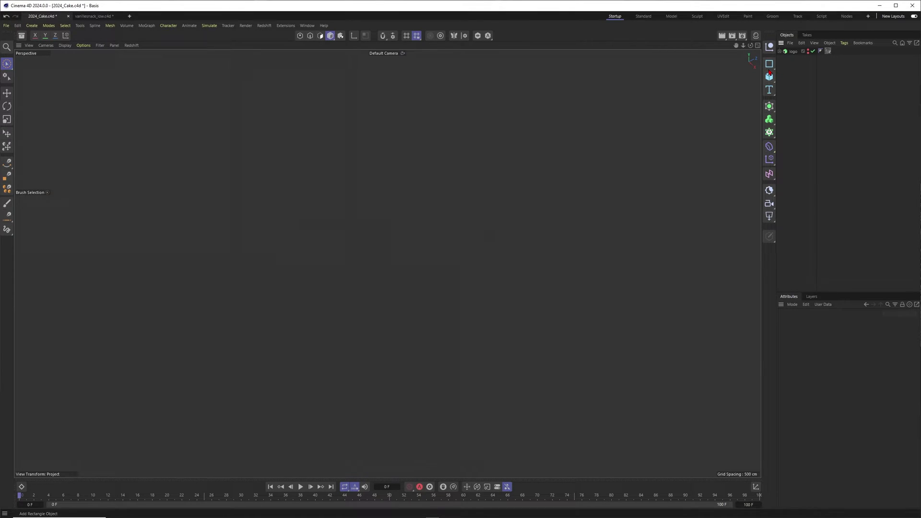
- Switch to Cinema 4D and add a rectangle spline lying in the XZ plane
{"action": "left_click", "coordinate": [769, 63]}
{"action": "left_click", "coordinate": [799, 101]}
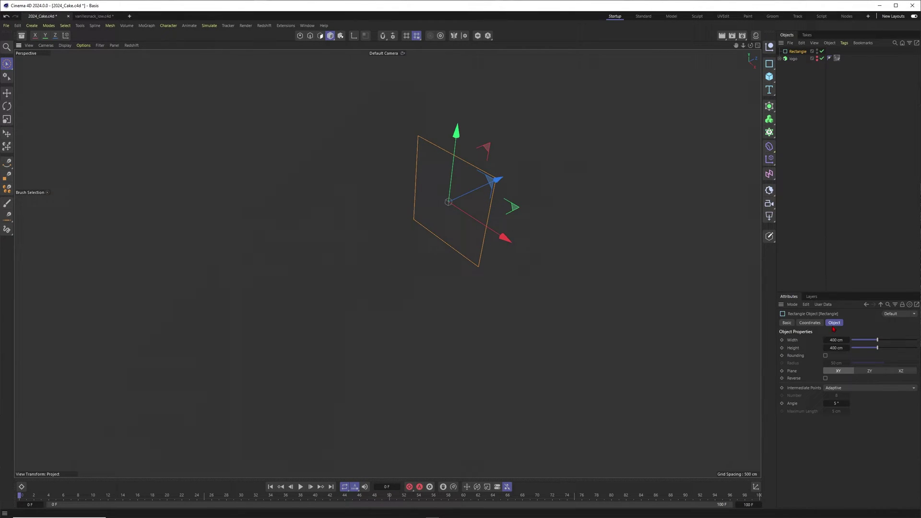
{"action": "left_click", "coordinate": [899, 372]}
{"action": "left_click_drag", "start_coordinate": [480, 216], "coordinate": [489, 240], "text": "alt"}
{"action": "scroll", "coordinate": [499, 225], "scroll_direction": "up", "scroll_amount": 4}
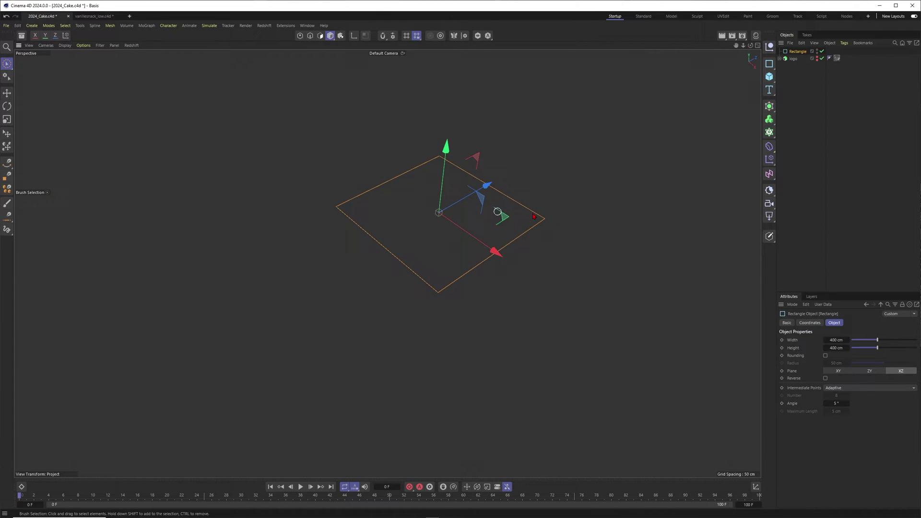
- Set the rectangle's height to 600 cm and its width to 300 cm
{"action": "left_click", "coordinate": [832, 348]}
{"action": "type", "text": "600"}
{"action": "left_click", "coordinate": [832, 340]}
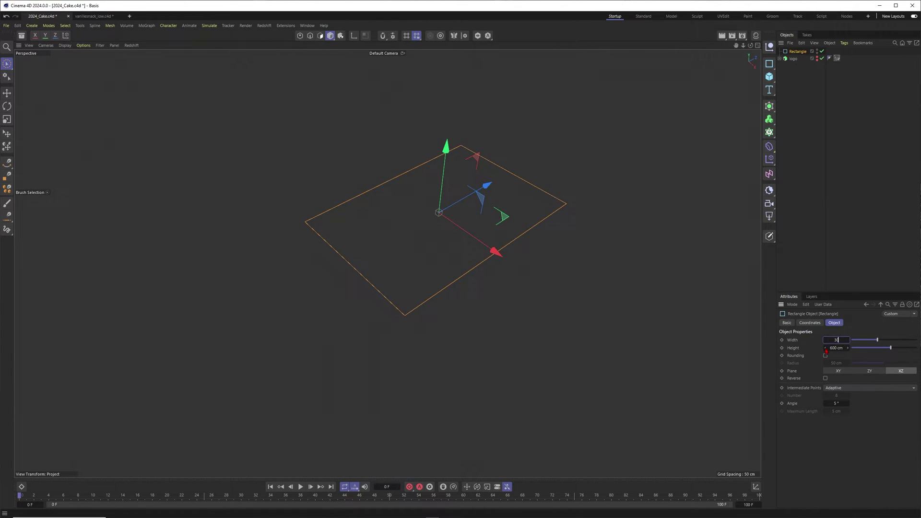
{"action": "type", "text": "300"}
{"action": "key", "text": "Return"}
{"action": "mouse_move", "coordinate": [387, 263]}
{"action": "left_mouse_down", "text": "alt"}
{"action": "mouse_move", "coordinate": [417, 261]}
{"action": "mouse_move", "coordinate": [389, 264]}
{"action": "left_mouse_up", "text": "alt"}
{"action": "scroll", "coordinate": [458, 218], "scroll_direction": "up", "scroll_amount": 3}
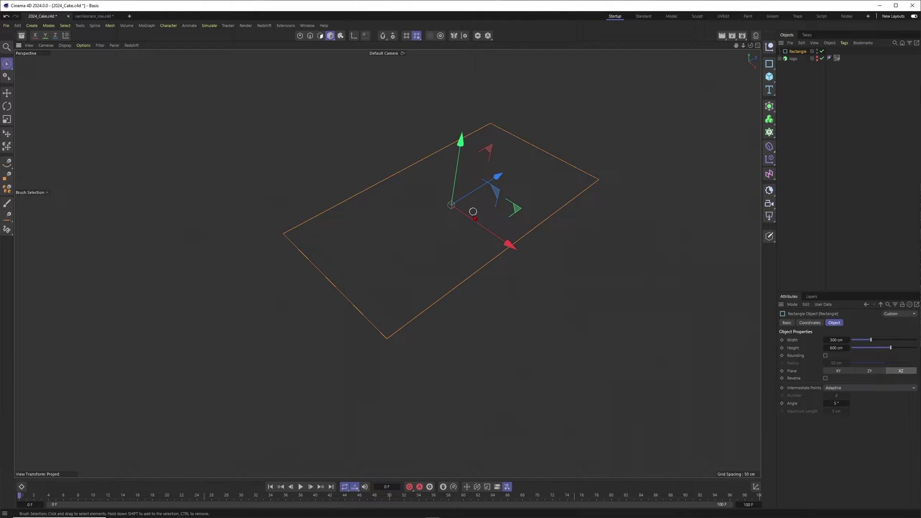
{"action": "middle_click_drag", "start_coordinate": [473, 216], "coordinate": [465, 230], "text": "alt"}
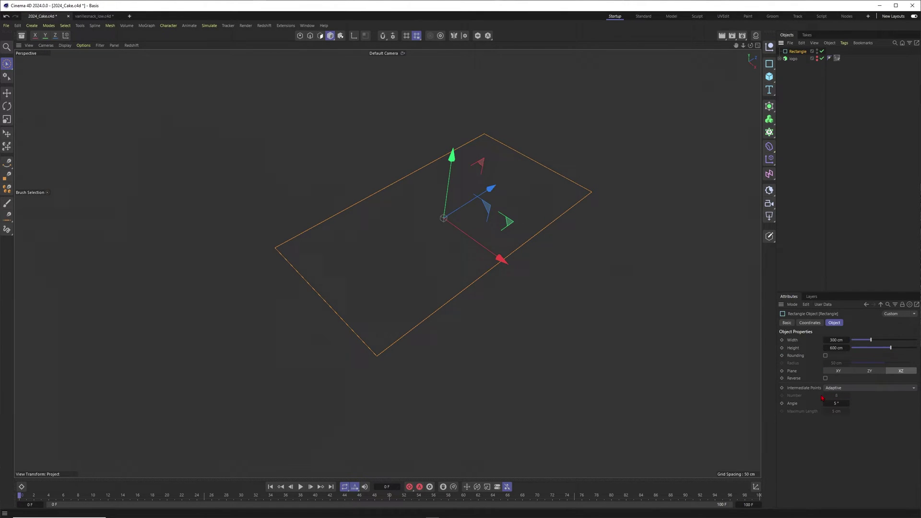
- Turn on rounding for the rectangle and raise the corner radius to 150 cm
{"action": "left_click", "coordinate": [825, 356]}
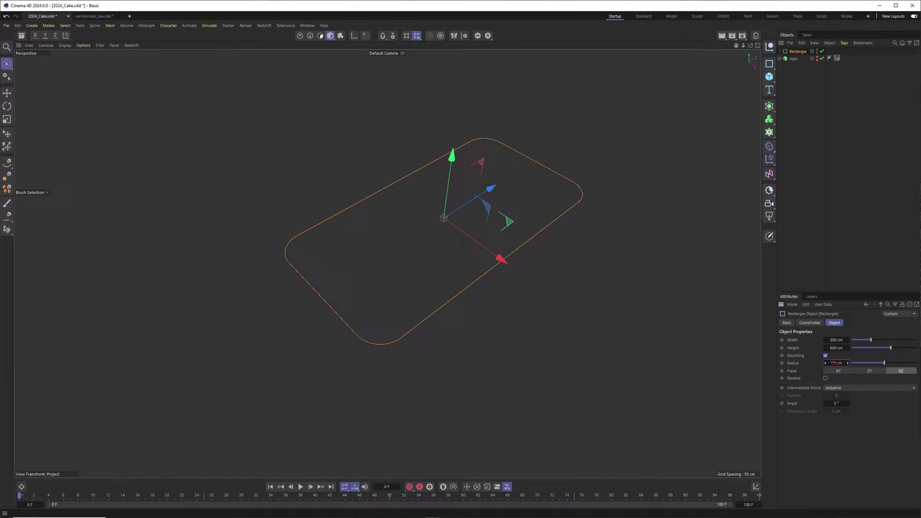
{"action": "left_click_drag", "start_coordinate": [837, 363], "coordinate": [837, 344]}
{"action": "left_click_drag", "start_coordinate": [386, 262], "coordinate": [464, 224], "text": "alt"}
{"action": "middle_click_drag", "start_coordinate": [464, 224], "coordinate": [433, 280], "text": "alt"}
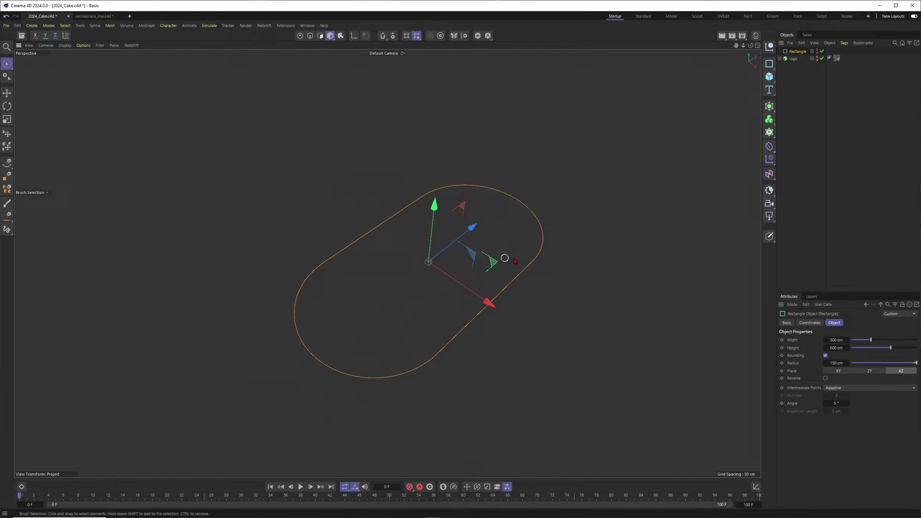
{"action": "left_click", "coordinate": [808, 99]}
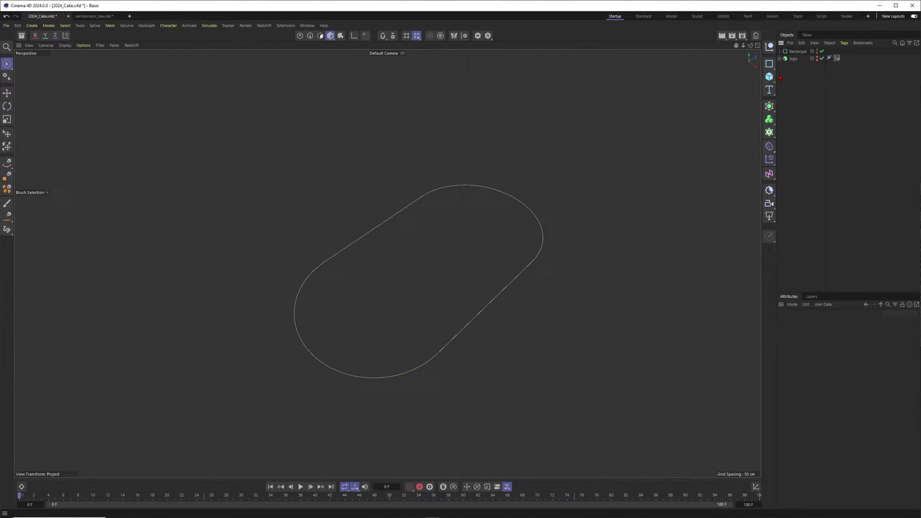
- Place the rounded rectangle inside an Extrude object and set the extrusion offset to 150 cm
{"action": "left_click", "coordinate": [768, 119]}
{"action": "left_click", "coordinate": [798, 137]}
{"action": "left_click_drag", "start_coordinate": [796, 58], "coordinate": [796, 51]}
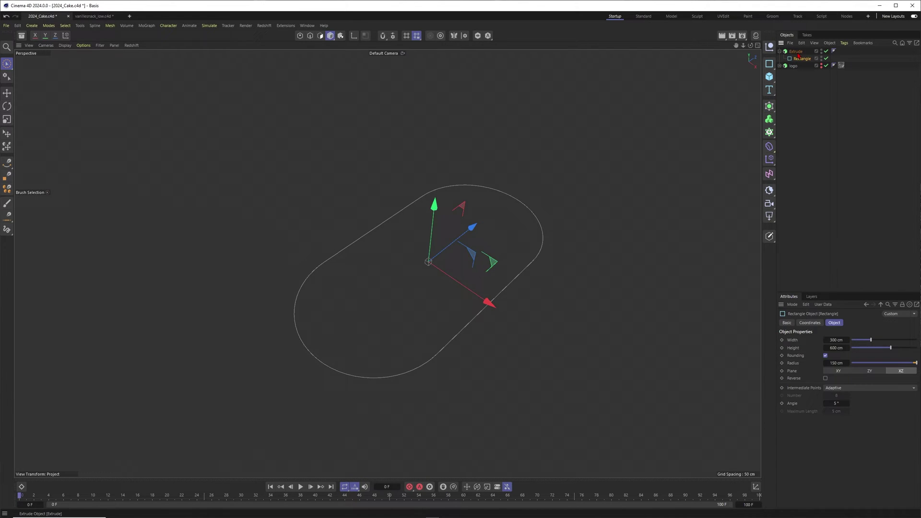
{"action": "left_click_drag", "start_coordinate": [432, 300], "coordinate": [415, 238], "text": "alt"}
{"action": "left_click", "coordinate": [837, 347]}
{"action": "type", "text": "150"}
{"action": "key", "text": "Return"}
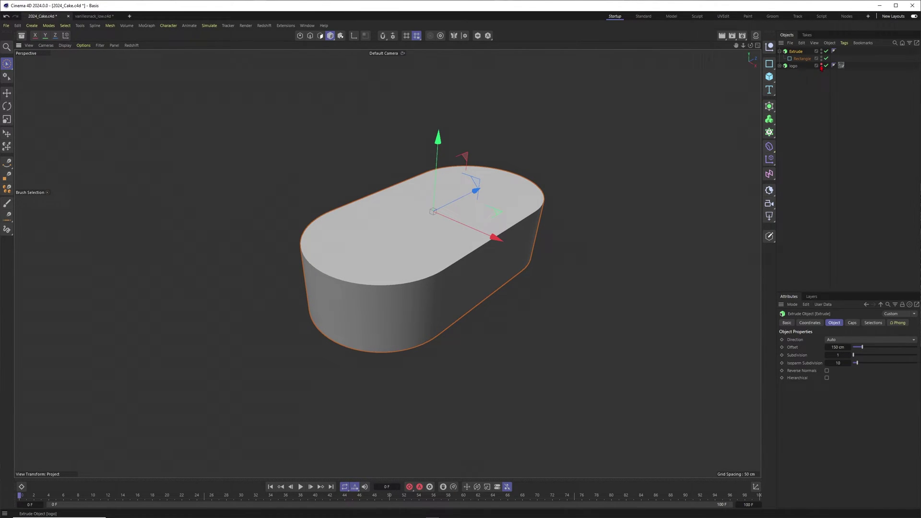
- Make the hidden logo object visible in the viewport and frame it together with the extruded block
{"action": "left_click", "coordinate": [821, 66], "text": "alt"}
{"action": "right_click_drag", "start_coordinate": [449, 177], "coordinate": [411, 204], "text": "alt"}
{"action": "middle_click_drag", "start_coordinate": [433, 124], "coordinate": [428, 163], "text": "alt"}
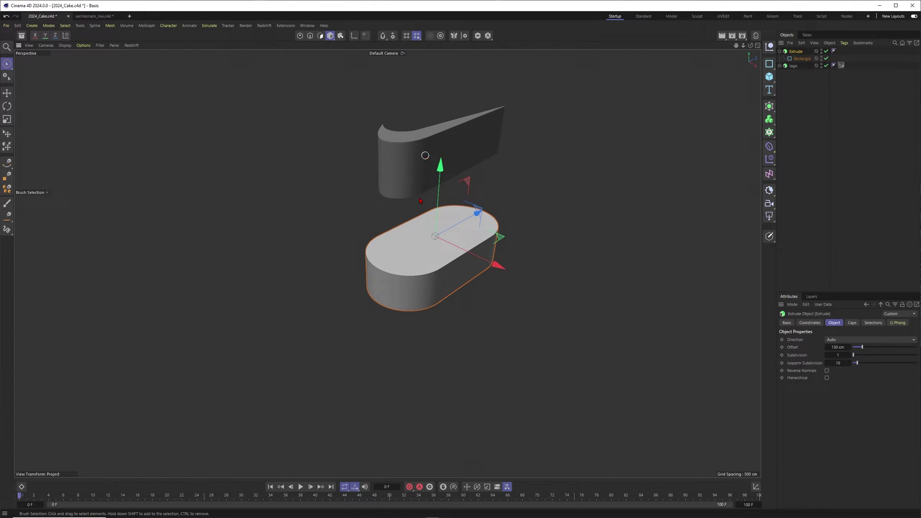
- Scale the logo down in the top view to fit inside the block's outline, and lower it partly into the block's top
{"action": "key", "text": "F2"}
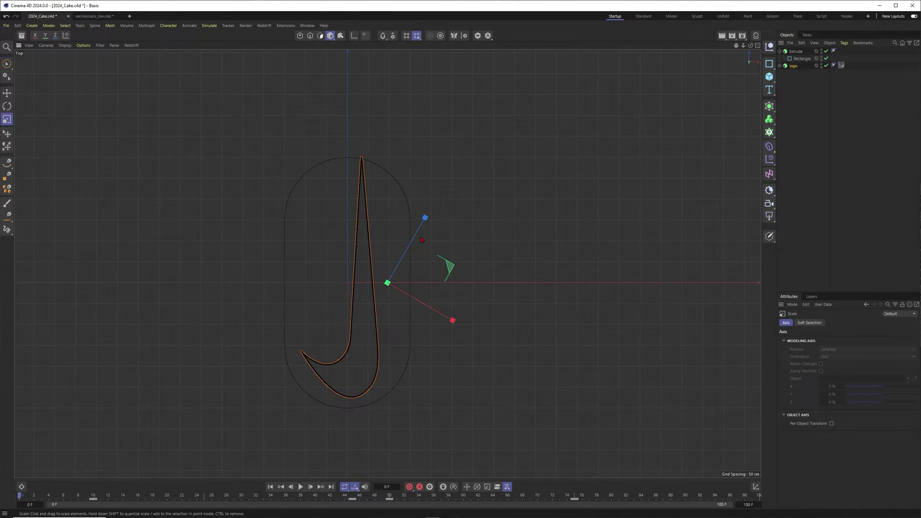
{"action": "mouse_move", "coordinate": [469, 233]}
{"action": "left_mouse_down"}
{"action": "mouse_move", "coordinate": [419, 260]}
{"action": "mouse_move", "coordinate": [434, 275]}
{"action": "left_mouse_up"}
{"action": "key", "text": "space"}
{"action": "key", "text": "F1"}
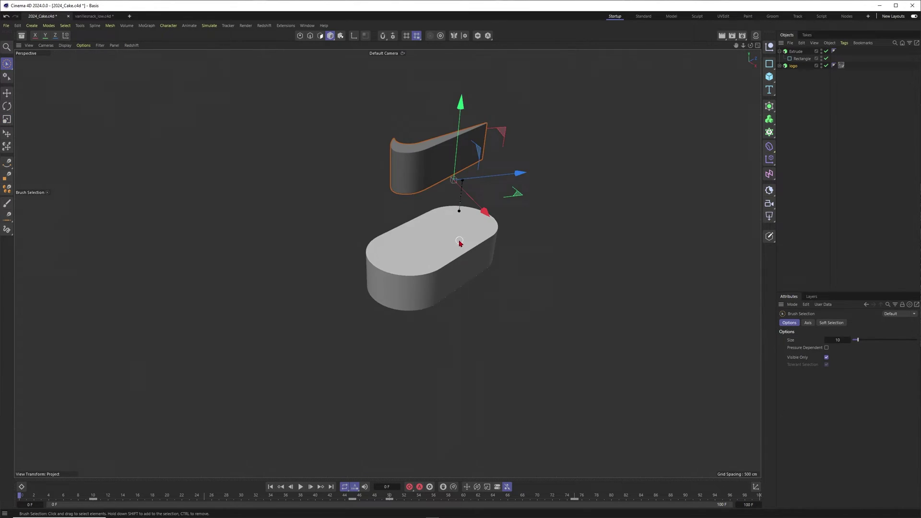
{"action": "left_click", "coordinate": [792, 65]}
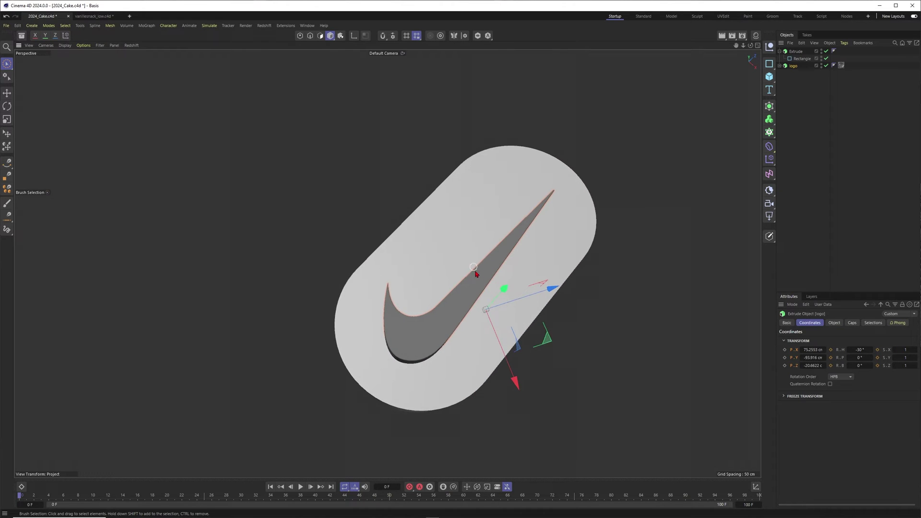
{"action": "left_click_drag", "start_coordinate": [475, 273], "coordinate": [348, 306], "text": "alt"}
- Display the shaded objects with their mesh lines and set the intermediate point angle of the block's rectangle spline to 1°
{"action": "left_click", "coordinate": [347, 304]}
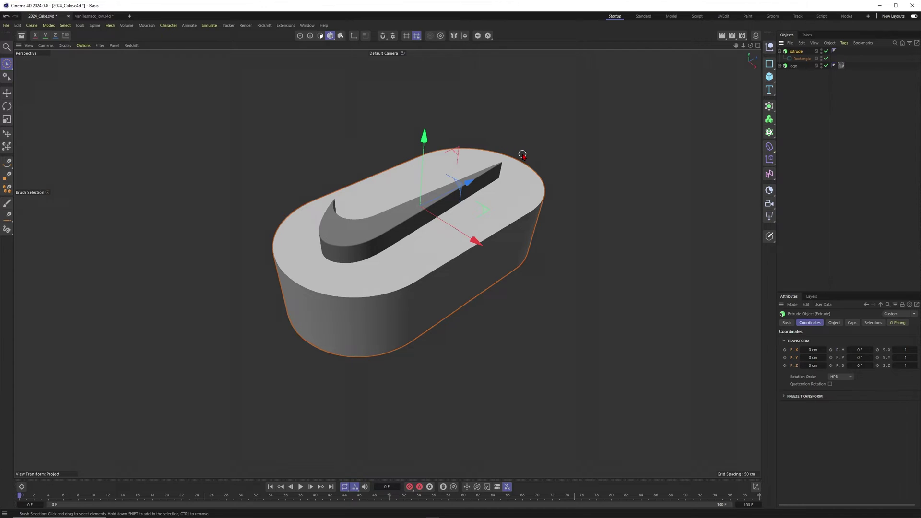
{"action": "key", "text": "n"}
{"action": "key", "text": "b"}
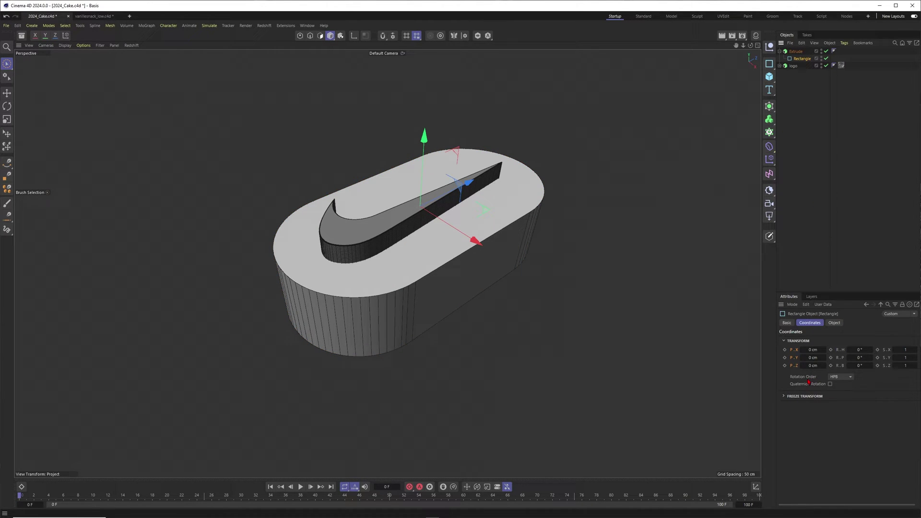
{"action": "left_click", "coordinate": [834, 323]}
{"action": "key", "text": "Return"}
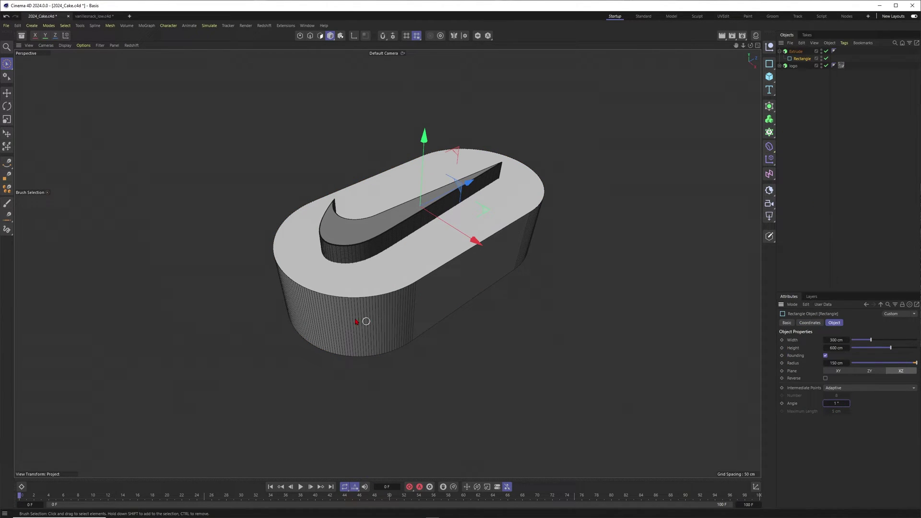
{"action": "left_click_drag", "start_coordinate": [365, 321], "coordinate": [372, 310], "text": "alt"}
- Convert the extruded block to an editable polygon object and delete all of its selection tags
{"action": "left_click", "coordinate": [795, 52]}
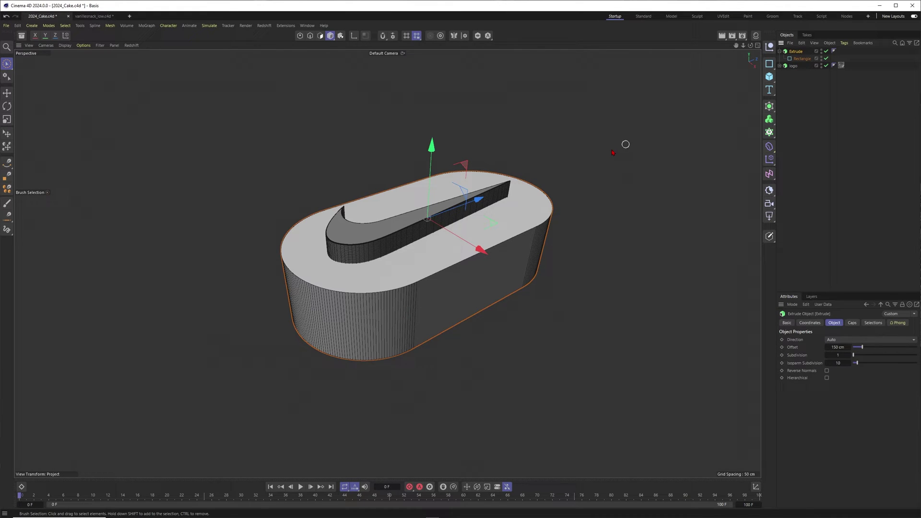
{"action": "key", "text": "c"}
{"action": "left_click", "coordinate": [840, 51]}
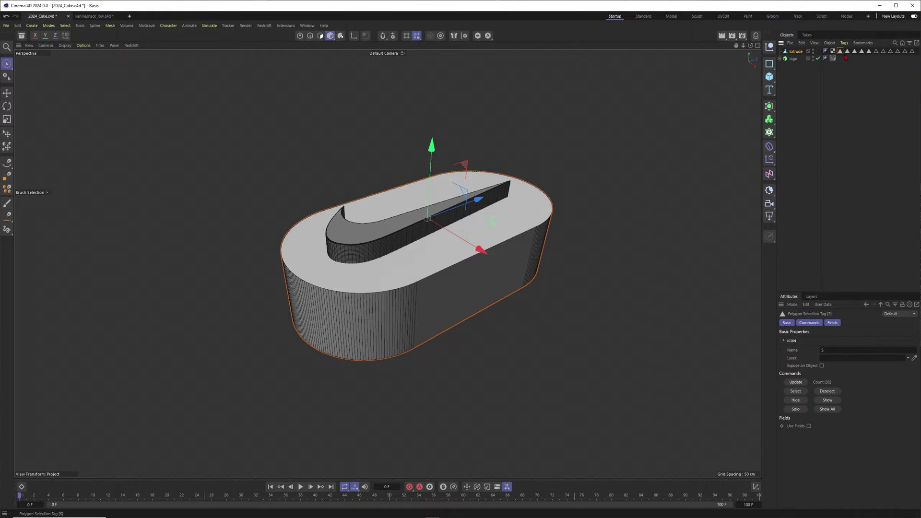
{"action": "left_click", "coordinate": [912, 51], "text": "shift"}
{"action": "key", "text": "Delete"}
- Bevel the top edge loop of the block with an offset of about 58.8 cm and 30 subdivisions
{"action": "left_click", "coordinate": [310, 36]}
{"action": "scroll", "coordinate": [458, 250], "scroll_direction": "up", "scroll_amount": 4}
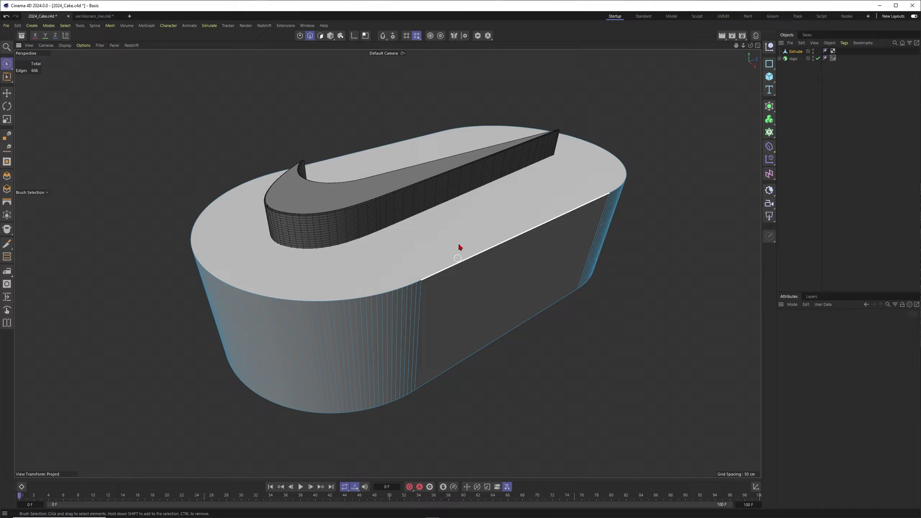
{"action": "key", "text": "u"}
{"action": "key", "text": "l"}
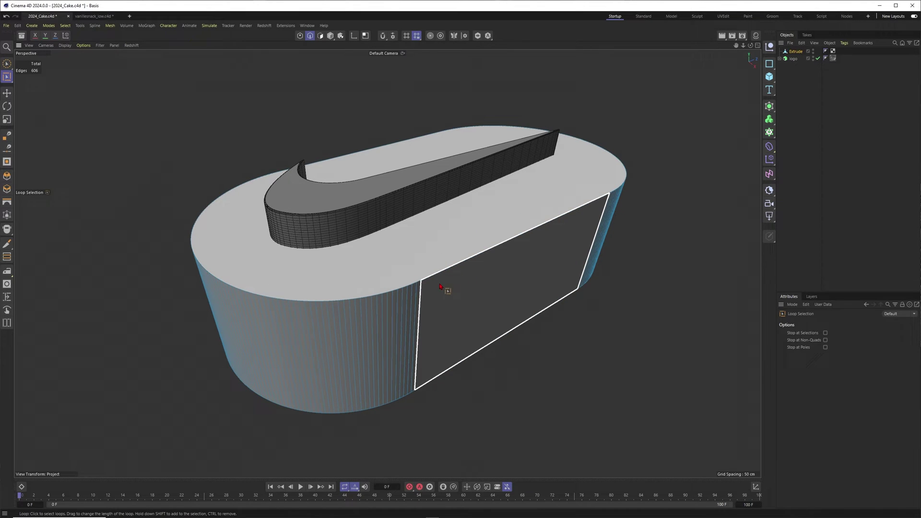
{"action": "left_click", "coordinate": [584, 185]}
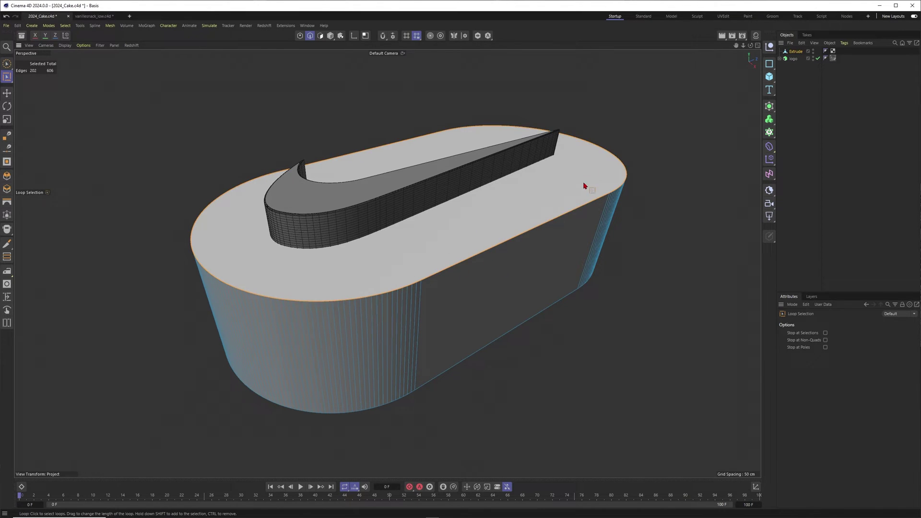
{"action": "key", "text": "m"}
{"action": "key", "text": "s"}
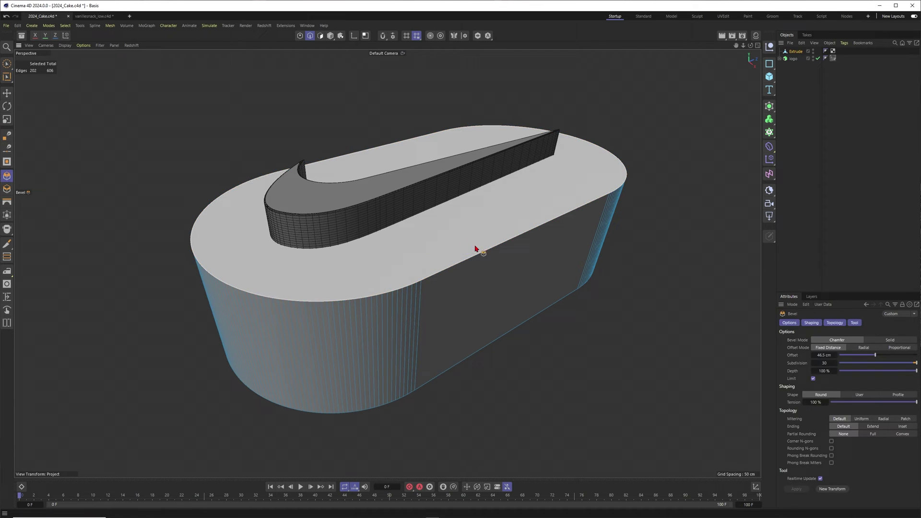
{"action": "mouse_move", "coordinate": [489, 377]}
{"action": "left_mouse_down"}
{"action": "mouse_move", "coordinate": [614, 344]}
{"action": "mouse_move", "coordinate": [686, 267]}
{"action": "mouse_move", "coordinate": [704, 320]}
{"action": "left_mouse_up"}
{"action": "left_click", "coordinate": [7, 64]}
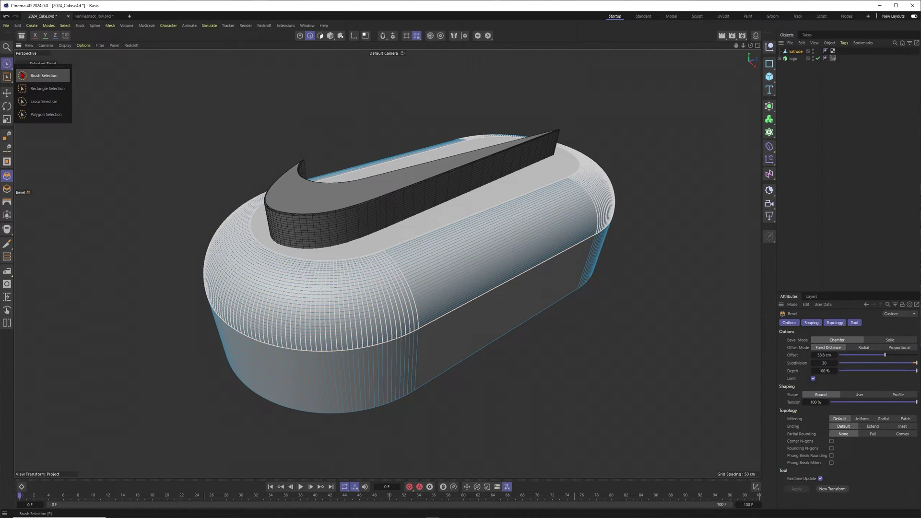
{"action": "left_click", "coordinate": [34, 73]}
{"action": "left_click", "coordinate": [853, 170]}
- Apply the light orange-brown material to the block and the dark brown material to the logo
{"action": "scroll", "coordinate": [467, 226], "scroll_direction": "down", "scroll_amount": 5}
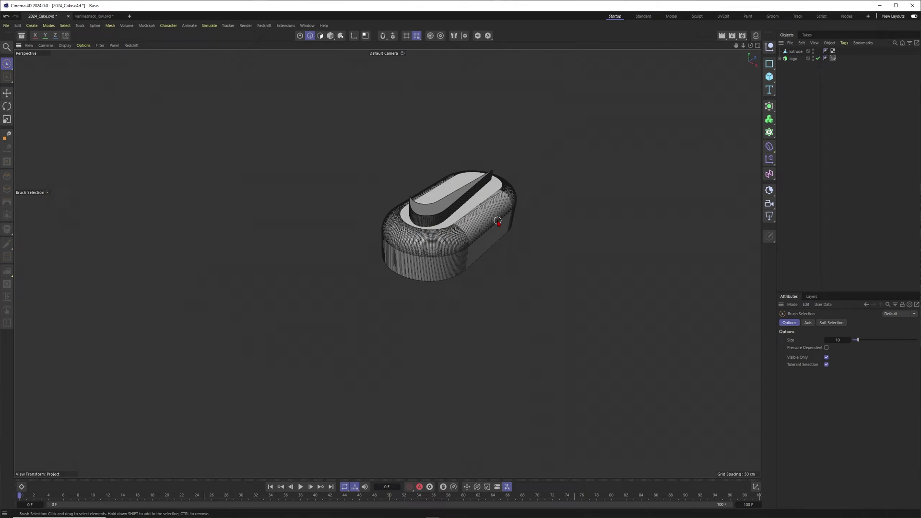
{"action": "left_click_drag", "start_coordinate": [497, 221], "coordinate": [409, 242], "text": "alt"}
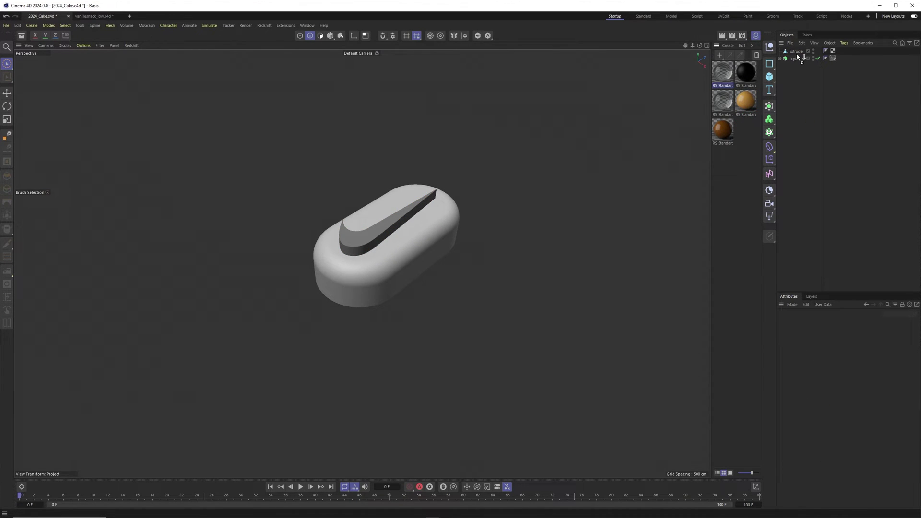
{"action": "left_click_drag", "start_coordinate": [797, 56], "coordinate": [798, 52]}
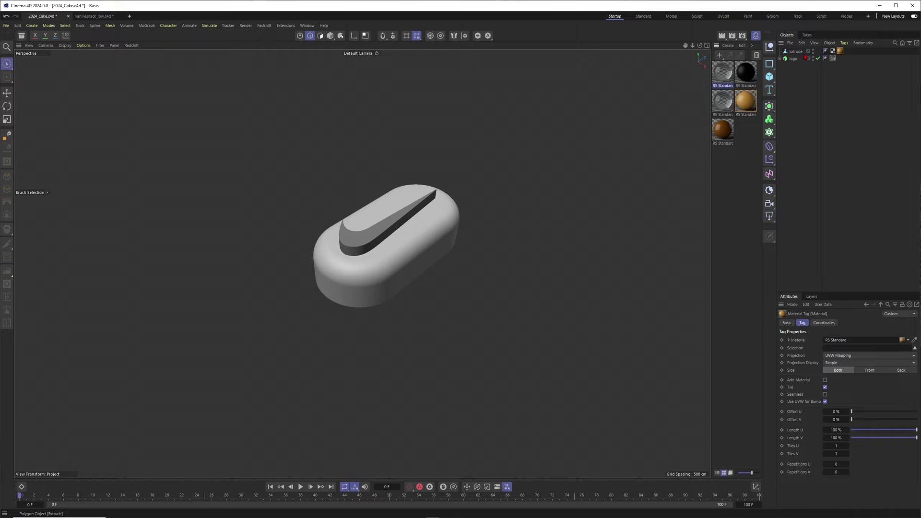
{"action": "scroll", "coordinate": [377, 243], "scroll_direction": "up", "scroll_amount": 3}
{"action": "left_click_drag", "start_coordinate": [378, 243], "coordinate": [382, 225], "text": "alt"}
{"action": "middle_click_drag", "start_coordinate": [383, 224], "coordinate": [395, 244], "text": "alt"}
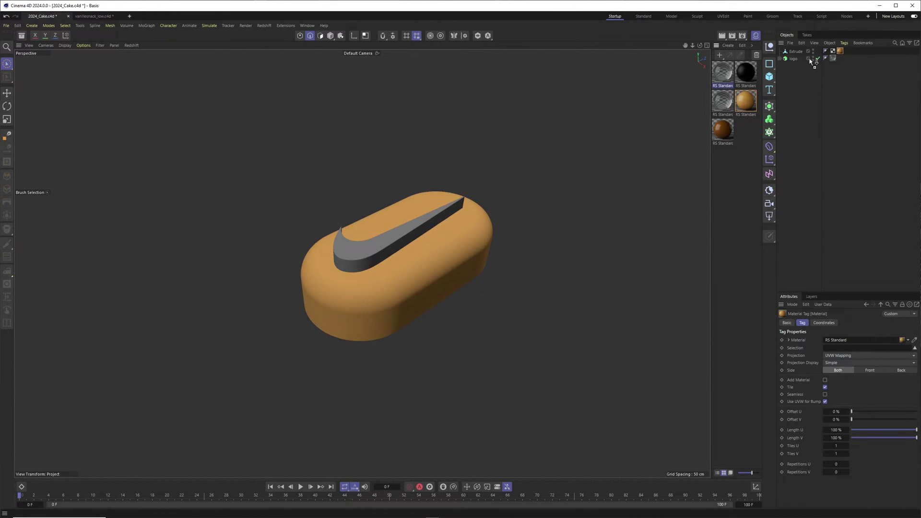
{"action": "left_click_drag", "start_coordinate": [798, 60], "coordinate": [797, 59]}
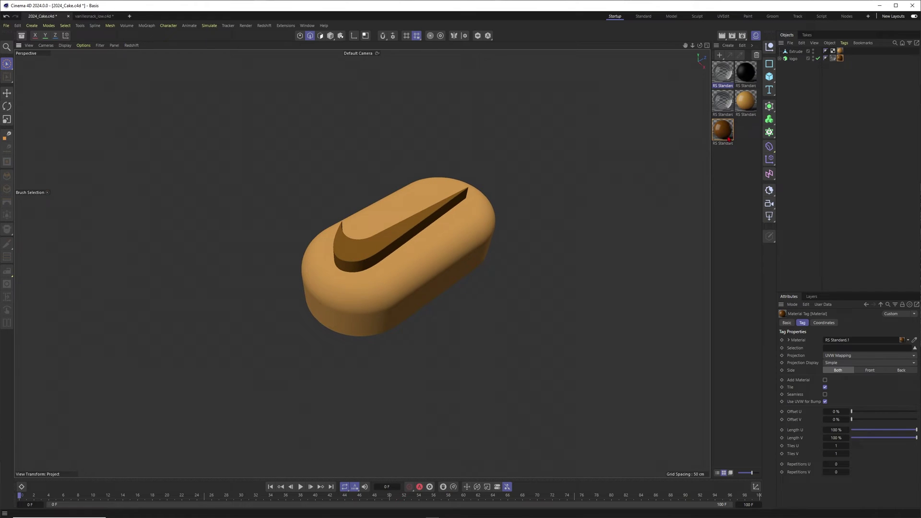
- Lighten the base color of the logo's material to a pale cream tone of RGB 255, 205, 139
{"action": "left_click", "coordinate": [723, 135]}
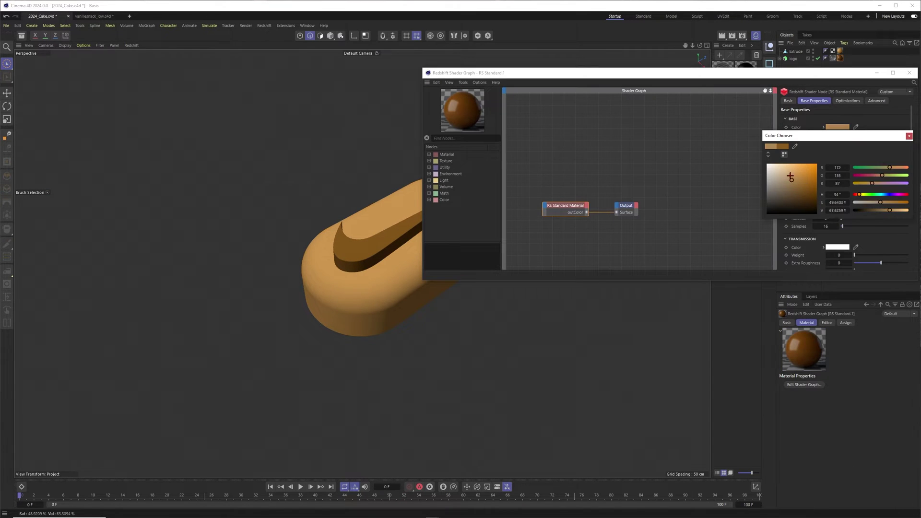
{"action": "left_click_drag", "start_coordinate": [791, 182], "coordinate": [791, 164]}
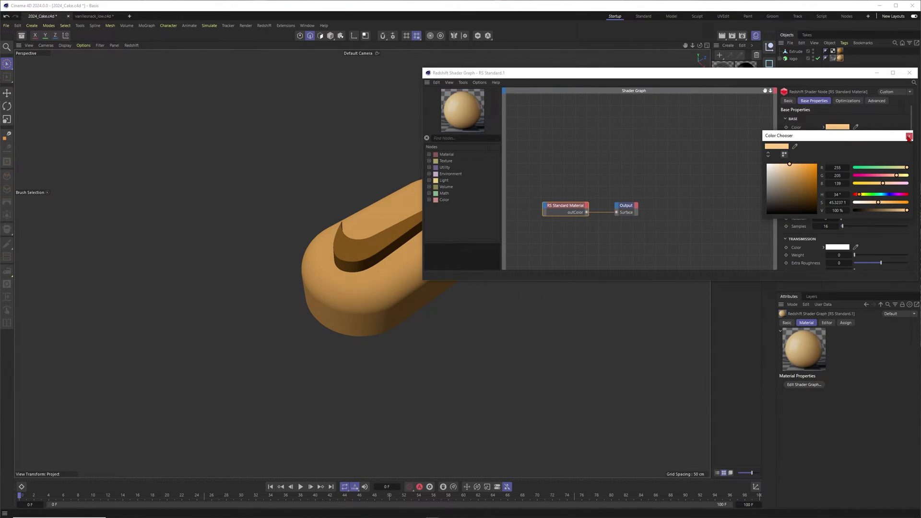
{"action": "left_click", "coordinate": [908, 137]}
{"action": "left_click", "coordinate": [909, 73]}
- Add a sphere beside the block, set it to the Hexahedron type with 40 segments, and show mesh lines
{"action": "left_click_drag", "start_coordinate": [370, 244], "coordinate": [339, 259], "text": "alt"}
{"action": "left_click_drag", "start_coordinate": [354, 302], "coordinate": [377, 274], "text": "alt"}
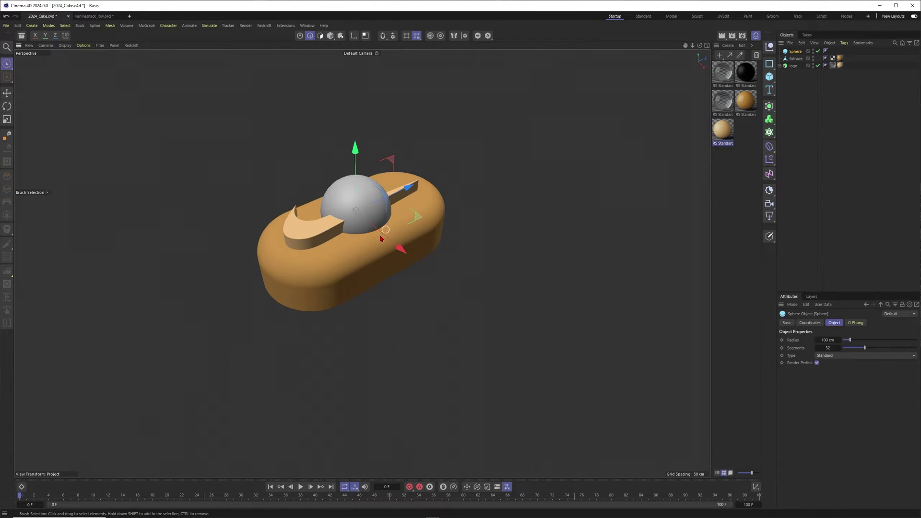
{"action": "left_click_drag", "start_coordinate": [367, 239], "coordinate": [441, 243], "text": "alt"}
{"action": "key", "text": "n"}
{"action": "key", "text": "b"}
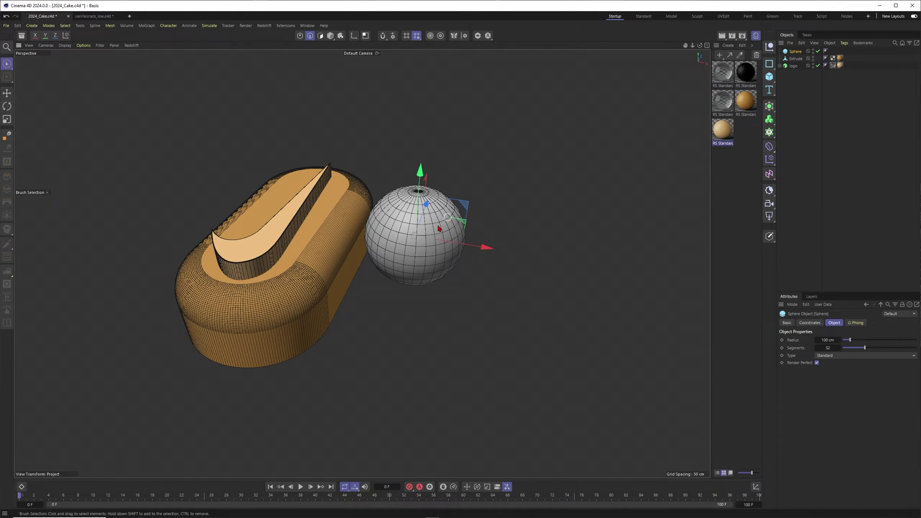
{"action": "scroll", "coordinate": [411, 241], "scroll_direction": "up", "scroll_amount": 3}
{"action": "left_click", "coordinate": [834, 356]}
{"action": "left_click", "coordinate": [827, 371]}
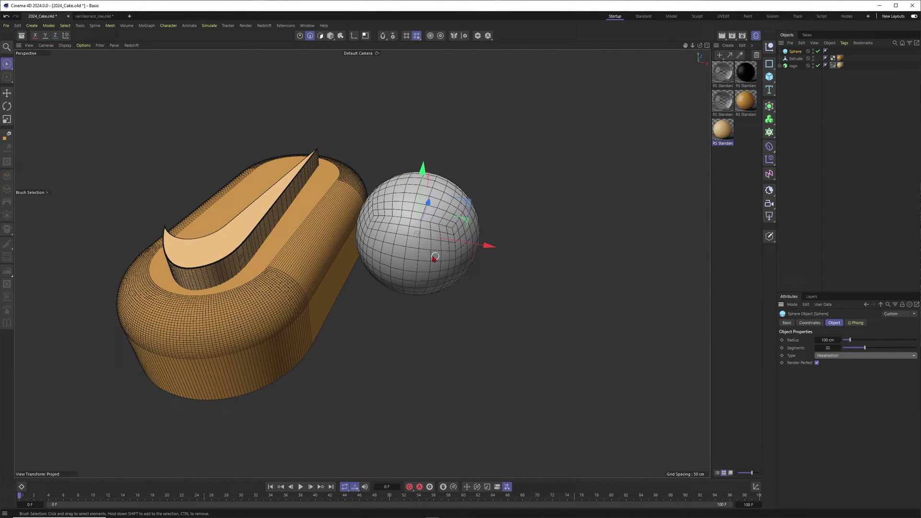
{"action": "scroll", "coordinate": [407, 258], "scroll_direction": "up", "scroll_amount": 2}
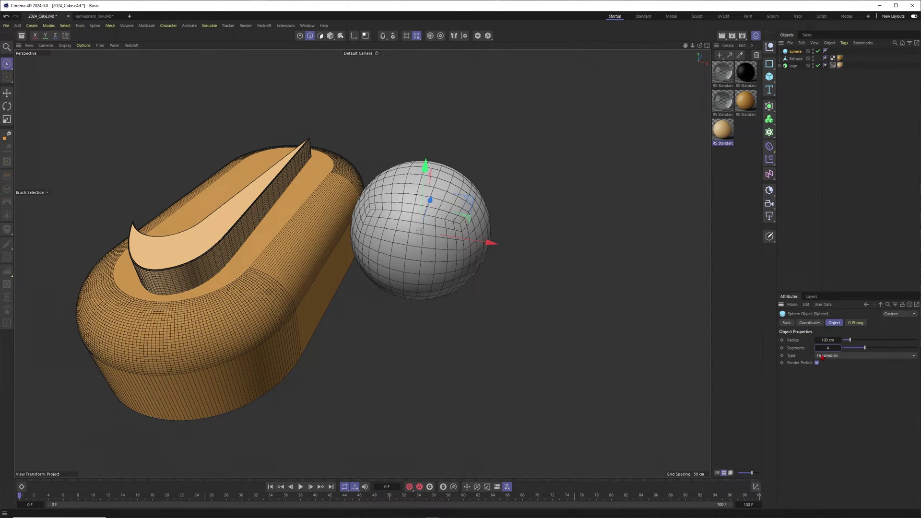
{"action": "type", "text": "0"}
{"action": "key", "text": "Return"}
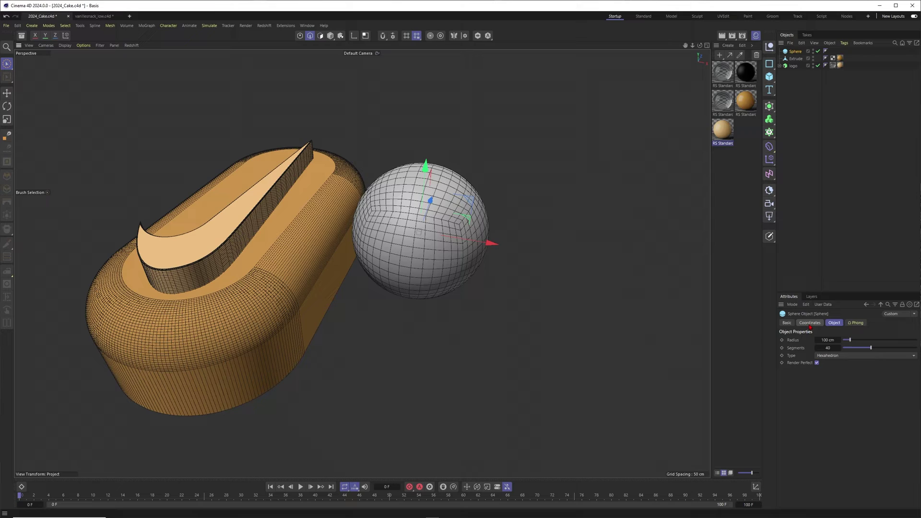
- Reduce the sphere's radius to 5 cm
{"action": "double_click", "coordinate": [827, 340]}
{"action": "type", "text": "10"}
{"action": "key", "text": "Return"}
{"action": "scroll", "coordinate": [408, 233], "scroll_direction": "down", "scroll_amount": 2}
{"action": "scroll", "coordinate": [409, 233], "scroll_direction": "up", "scroll_amount": 5}
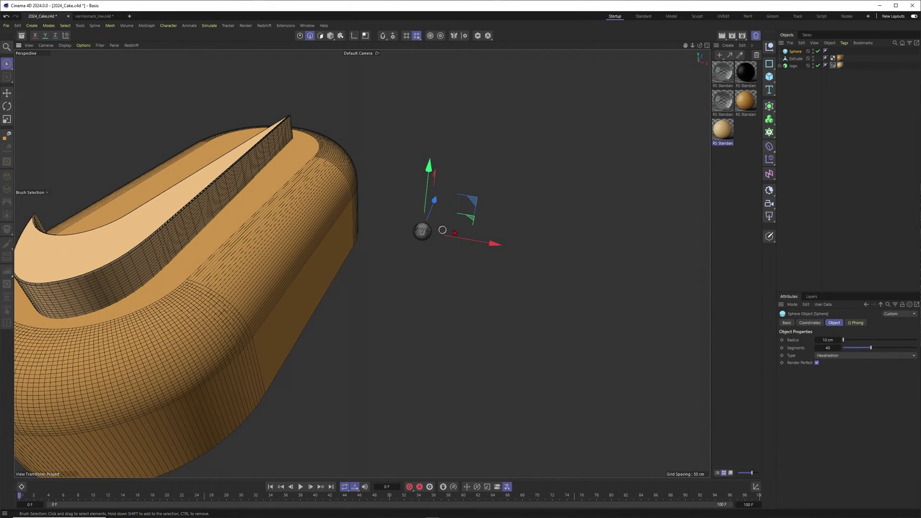
{"action": "double_click", "coordinate": [828, 340]}
{"action": "type", "text": "5"}
{"action": "key", "text": "Return"}
{"action": "scroll", "coordinate": [416, 232], "scroll_direction": "up", "scroll_amount": 4}
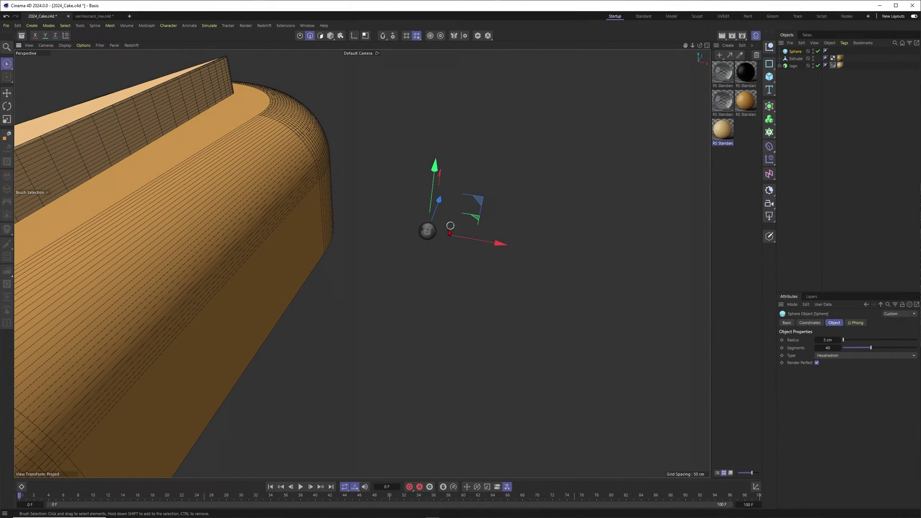
- Hide the mesh lines in the viewport and add a Displacer deformer under the sphere
{"action": "key", "text": "n"}
{"action": "key", "text": "a"}
{"action": "key", "text": "y"}
{"action": "scroll", "coordinate": [463, 245], "scroll_direction": "up", "scroll_amount": 2}
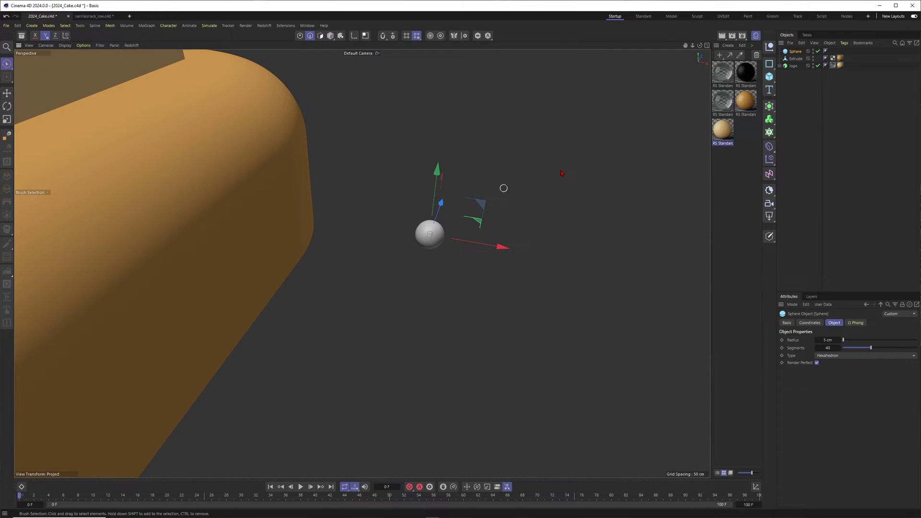
{"action": "left_click", "coordinate": [768, 146]}
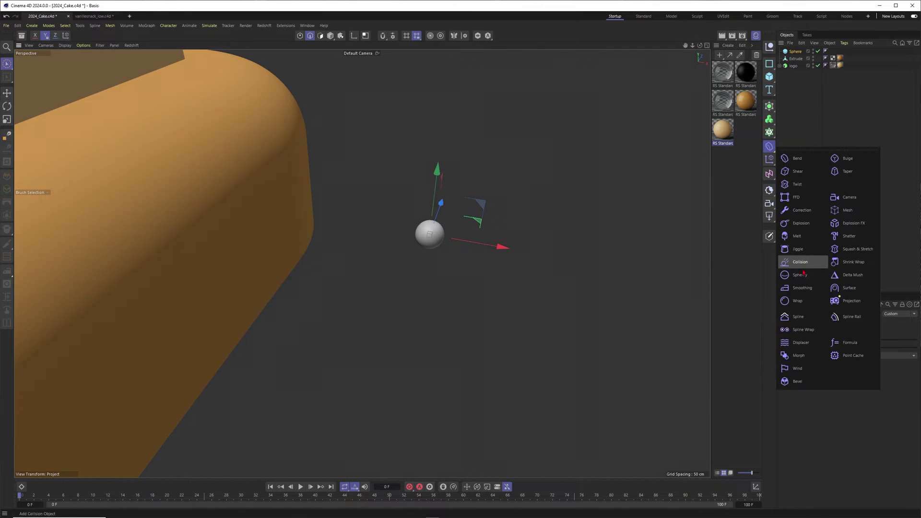
{"action": "left_click", "coordinate": [798, 342]}
{"action": "scroll", "coordinate": [464, 175], "scroll_direction": "up", "scroll_amount": 2}
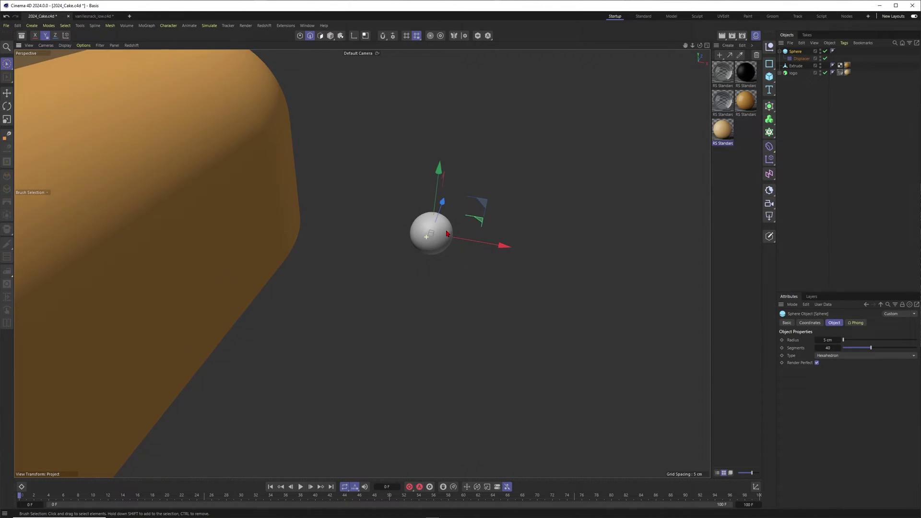
- Load a Noise shader into the sphere's Displacer and set its height to 5 cm
{"action": "left_click", "coordinate": [801, 59]}
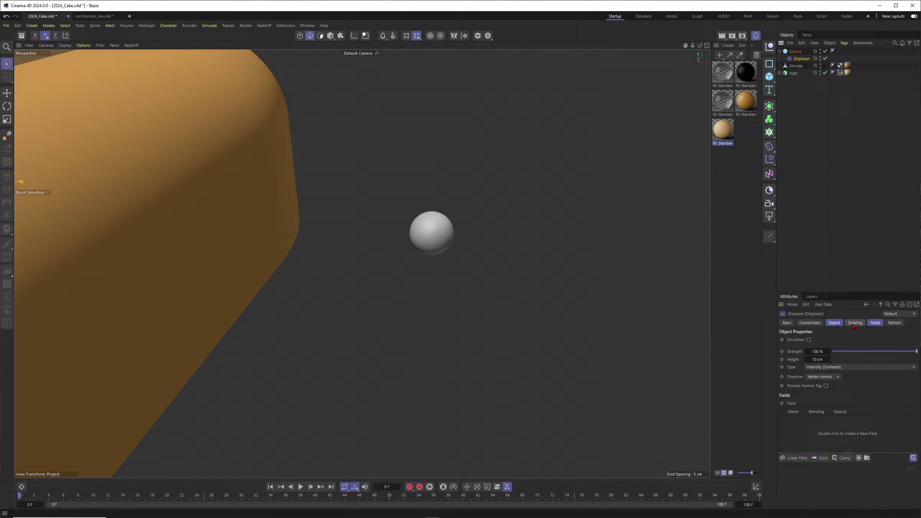
{"action": "left_click", "coordinate": [854, 324]}
{"action": "left_click", "coordinate": [806, 347]}
{"action": "left_click", "coordinate": [823, 240]}
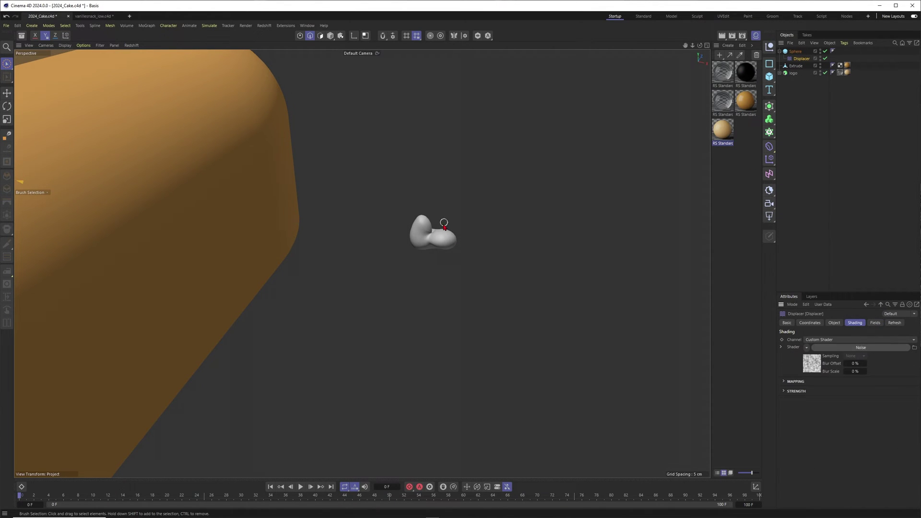
{"action": "scroll", "coordinate": [440, 235], "scroll_direction": "up", "scroll_amount": 2}
{"action": "left_click", "coordinate": [834, 324]}
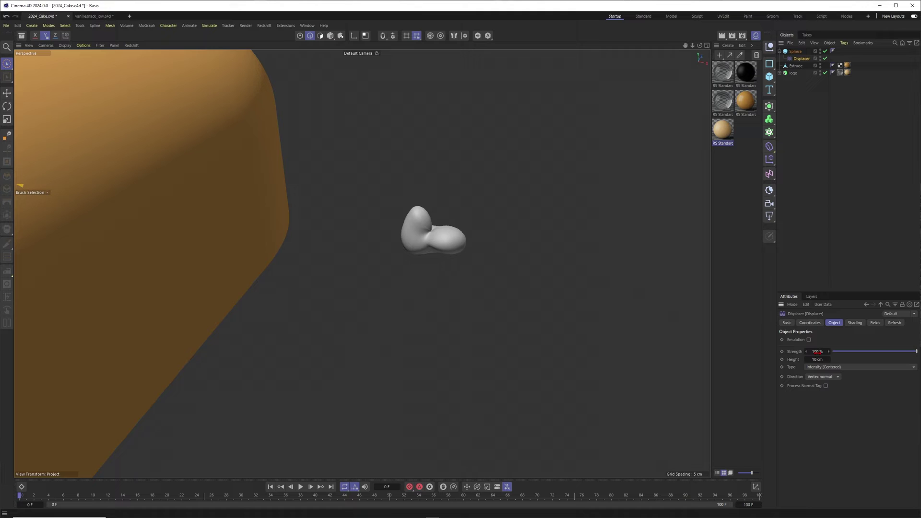
{"action": "key", "text": "Return"}
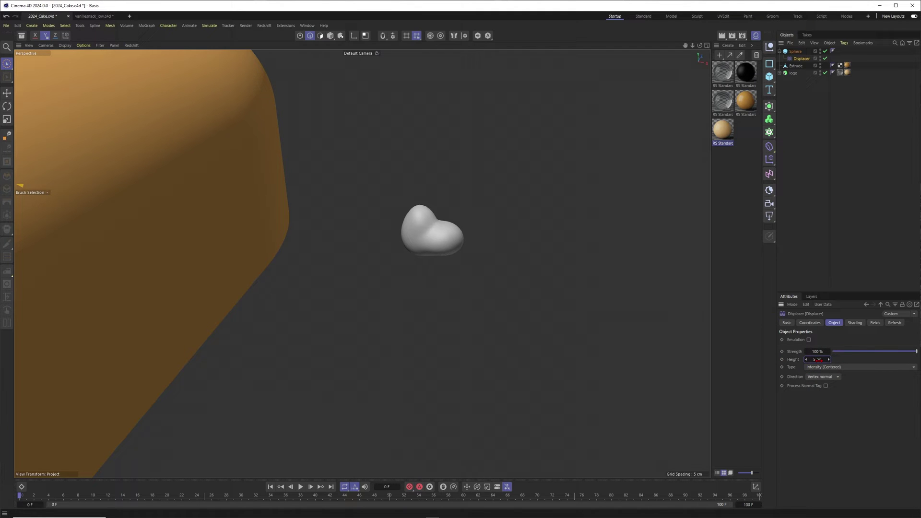
{"action": "key", "text": "Return"}
- Duplicate the sphere together with its Displacer and move the copy alongside the original
{"action": "mouse_move", "coordinate": [442, 242]}
{"action": "left_mouse_down", "text": "alt"}
{"action": "mouse_move", "coordinate": [374, 251]}
{"action": "mouse_move", "coordinate": [436, 234]}
{"action": "left_mouse_up", "text": "alt"}
{"action": "left_click", "coordinate": [780, 51]}
{"action": "left_click_drag", "start_coordinate": [794, 52], "coordinate": [796, 62], "text": "ctrl"}
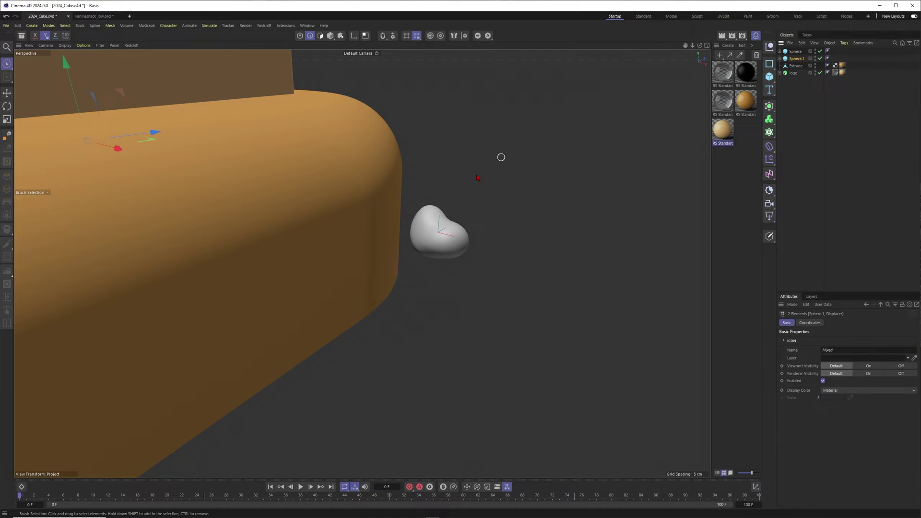
{"action": "right_click_drag", "start_coordinate": [445, 233], "coordinate": [428, 241], "text": "alt"}
{"action": "left_click_drag", "start_coordinate": [197, 143], "coordinate": [237, 139]}
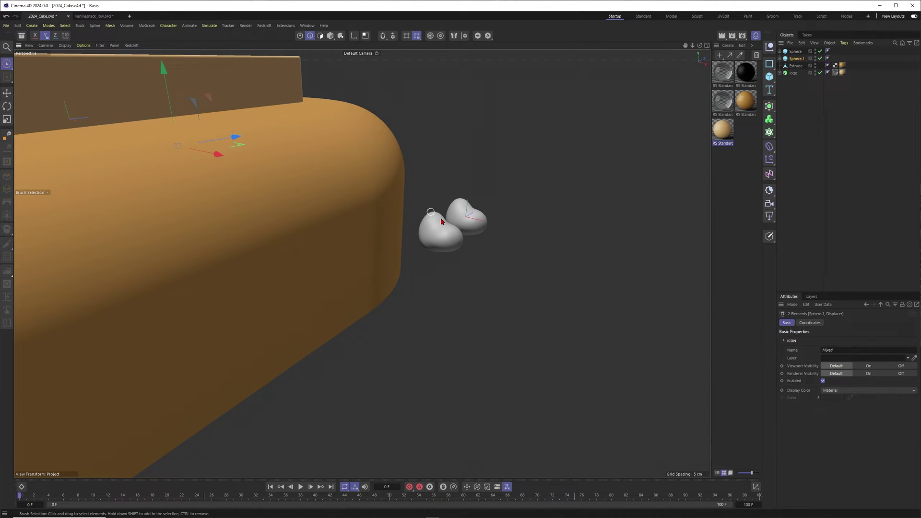
{"action": "left_click_drag", "start_coordinate": [465, 220], "coordinate": [524, 173], "text": "alt"}
- Change the noise seed in the duplicated sphere's Displacer to 671
{"action": "left_click", "coordinate": [779, 58]}
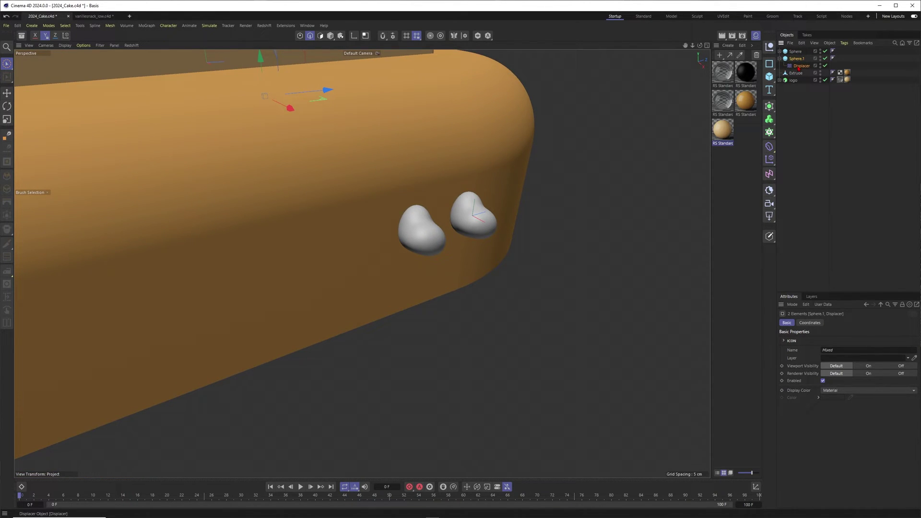
{"action": "left_click", "coordinate": [801, 66]}
{"action": "left_click", "coordinate": [854, 322]}
{"action": "left_click", "coordinate": [853, 354]}
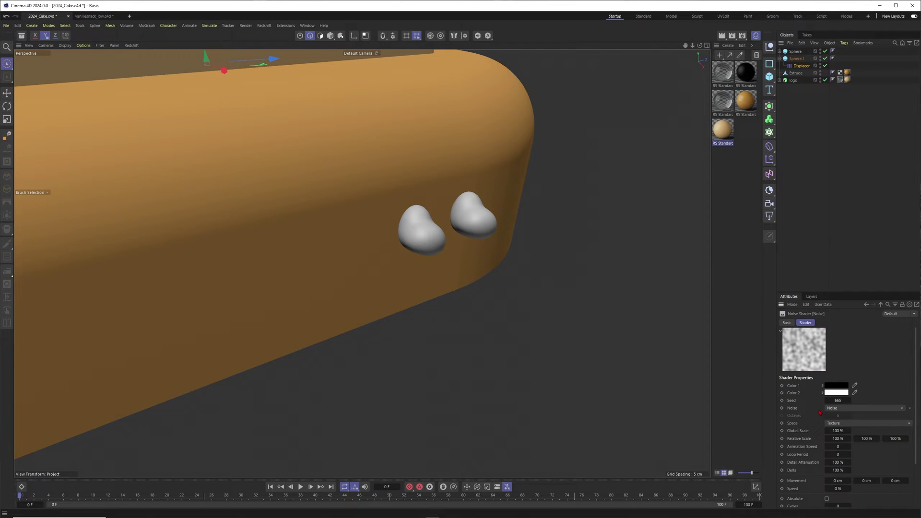
{"action": "left_click", "coordinate": [849, 400]}
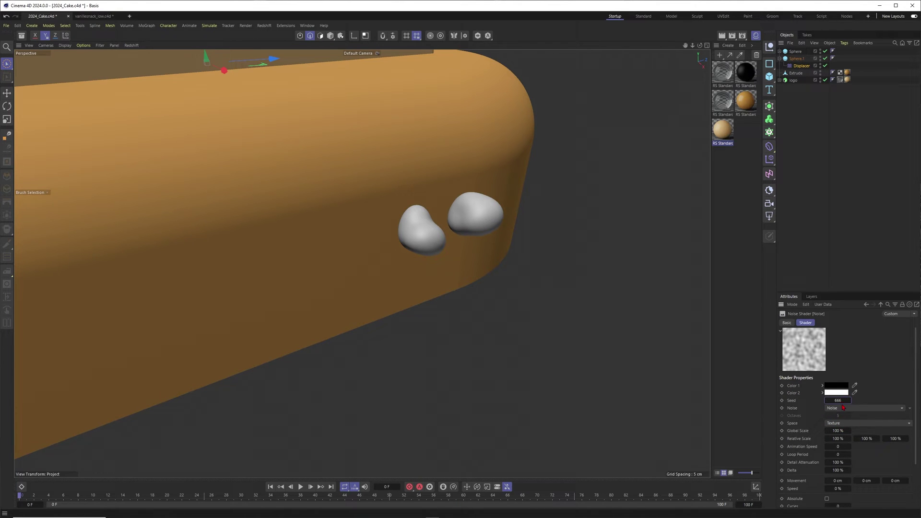
{"action": "left_click", "coordinate": [848, 400]}
- Duplicate the second sphere and move the new copy to the far end of the row
{"action": "left_click_drag", "start_coordinate": [565, 271], "coordinate": [494, 219], "text": "alt"}
{"action": "left_click", "coordinate": [514, 227]}
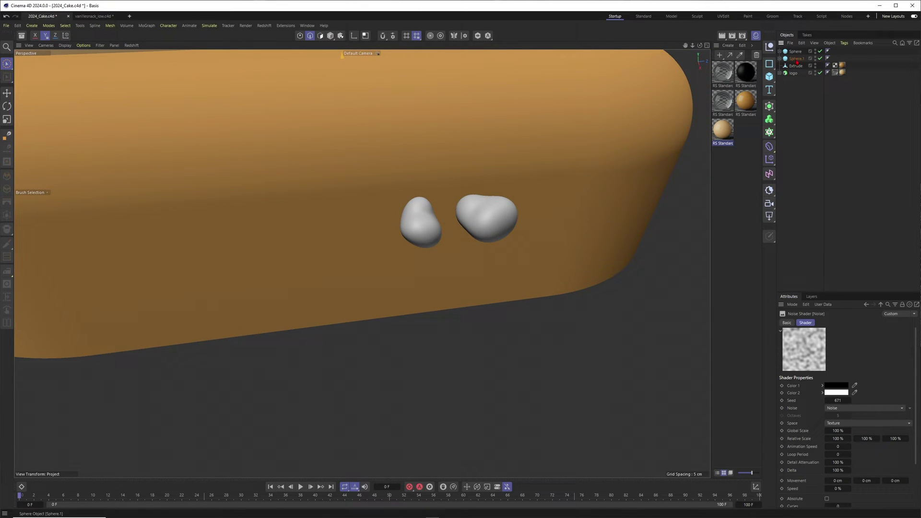
{"action": "left_click_drag", "start_coordinate": [545, 210], "coordinate": [618, 204]}
{"action": "middle_click_drag", "start_coordinate": [572, 214], "coordinate": [515, 222], "text": "alt"}
- Set the noise type in the third sphere's Displacer to Voronoi 1
{"action": "left_click", "coordinate": [779, 65]}
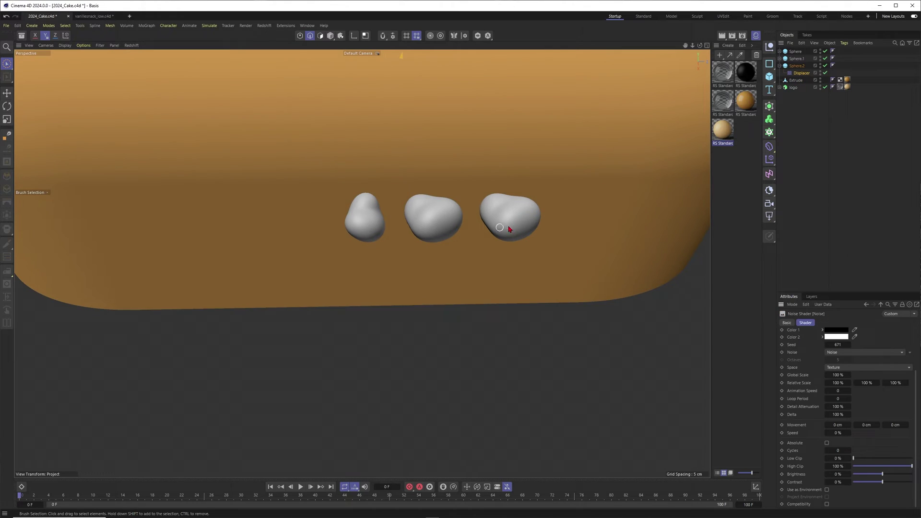
{"action": "left_click", "coordinate": [902, 353]}
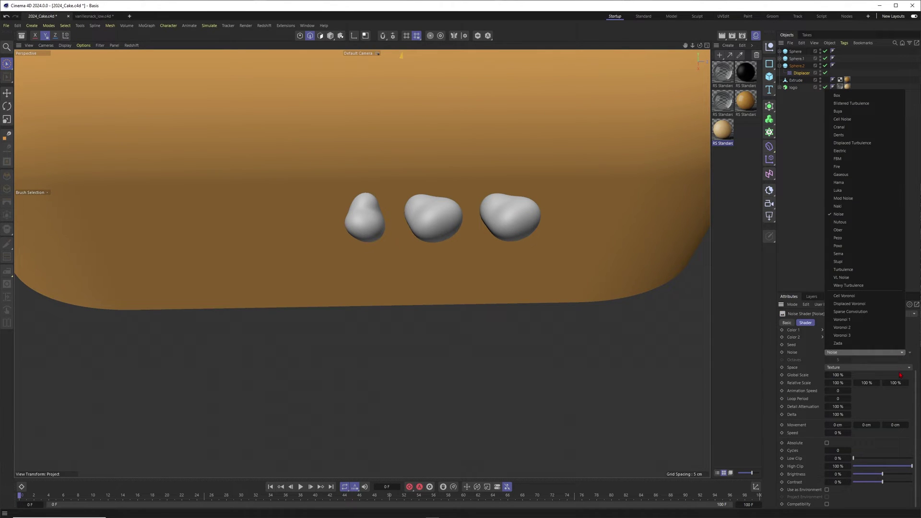
{"action": "left_click", "coordinate": [843, 324]}
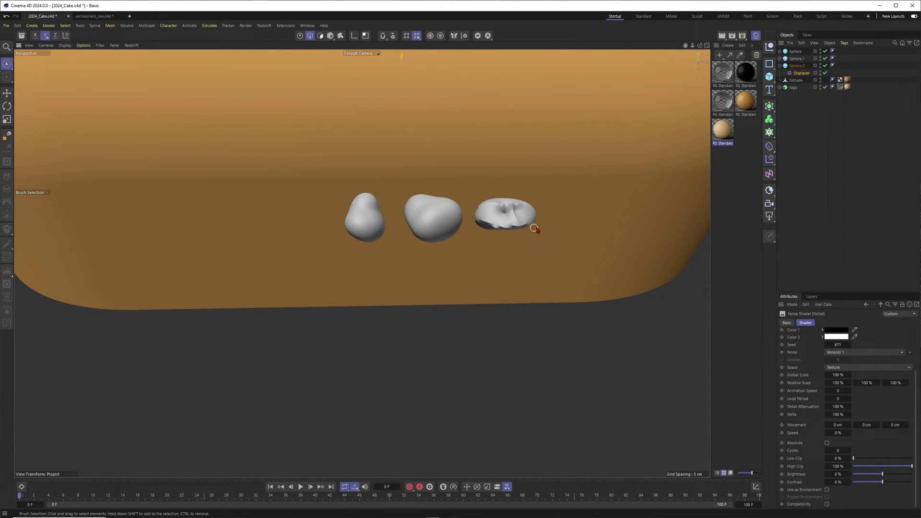
- Set the displacement height of the third sphere's Displacer to 3 cm
{"action": "left_click_drag", "start_coordinate": [522, 259], "coordinate": [577, 269], "text": "alt"}
{"action": "scroll", "coordinate": [587, 279], "scroll_direction": "up", "scroll_amount": 3}
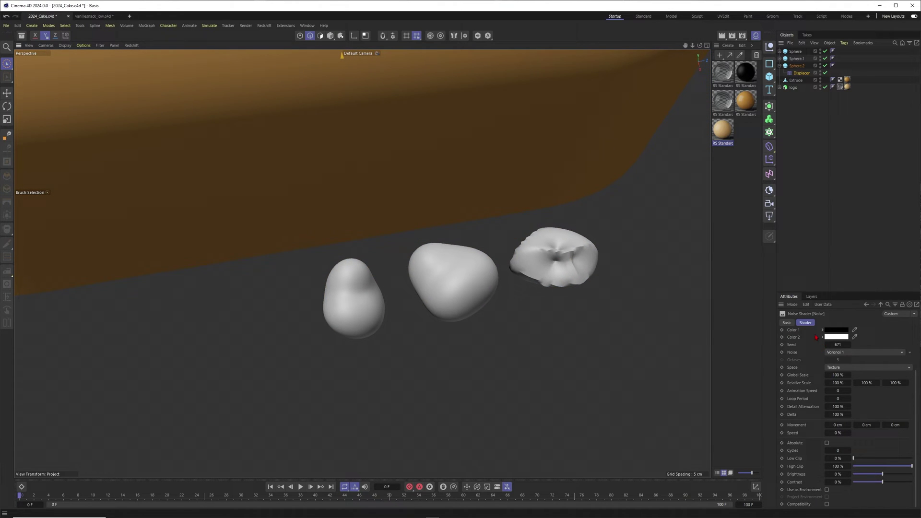
{"action": "left_click", "coordinate": [803, 73]}
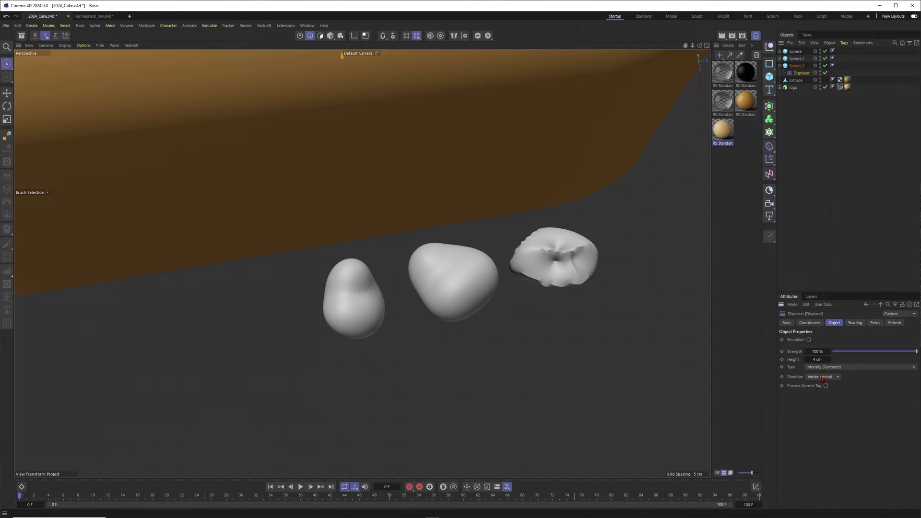
{"action": "key", "text": "Return"}
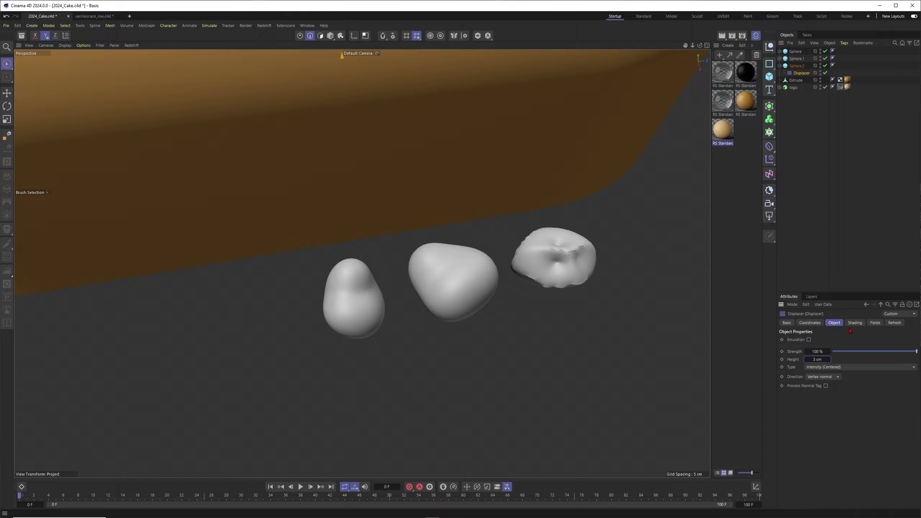
- Set the global scale of the third sphere's Displacer noise to 200%, then settle on 150%
{"action": "left_click", "coordinate": [855, 322]}
{"action": "left_click", "coordinate": [816, 359]}
{"action": "double_click", "coordinate": [837, 430]}
{"action": "type", "text": "20"}
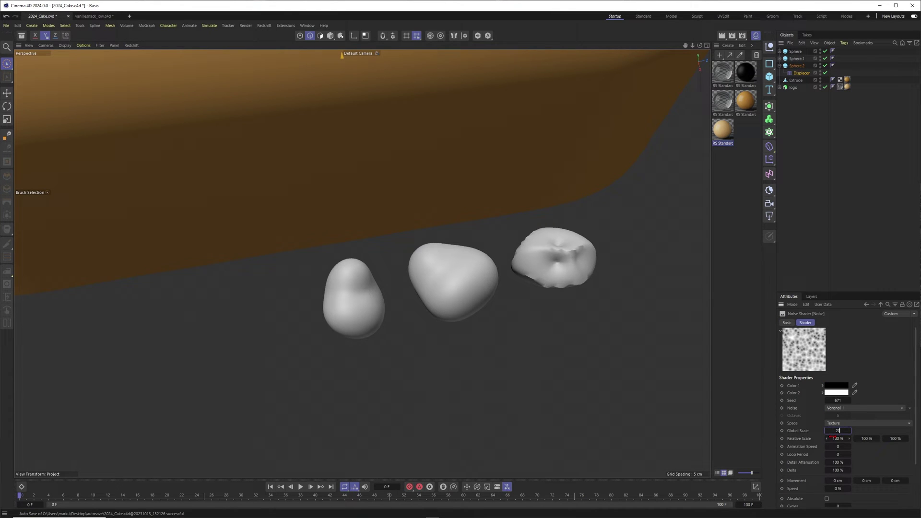
{"action": "type", "text": "0"}
{"action": "key", "text": "Return"}
{"action": "left_click_drag", "start_coordinate": [536, 245], "coordinate": [550, 279], "text": "alt"}
{"action": "type", "text": "150"}
{"action": "key", "text": "Return"}
- Set the third sphere's segments to 120
{"action": "left_click", "coordinate": [800, 67]}
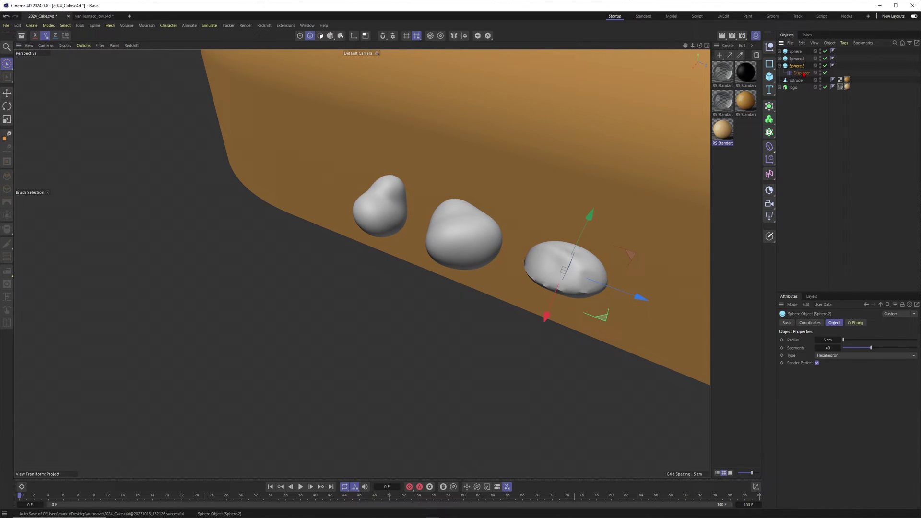
{"action": "left_click_drag", "start_coordinate": [561, 267], "coordinate": [465, 240], "text": "alt"}
{"action": "type", "text": "120"}
- Change the noise seed in the third sphere's Displacer to 672
{"action": "left_click", "coordinate": [801, 73]}
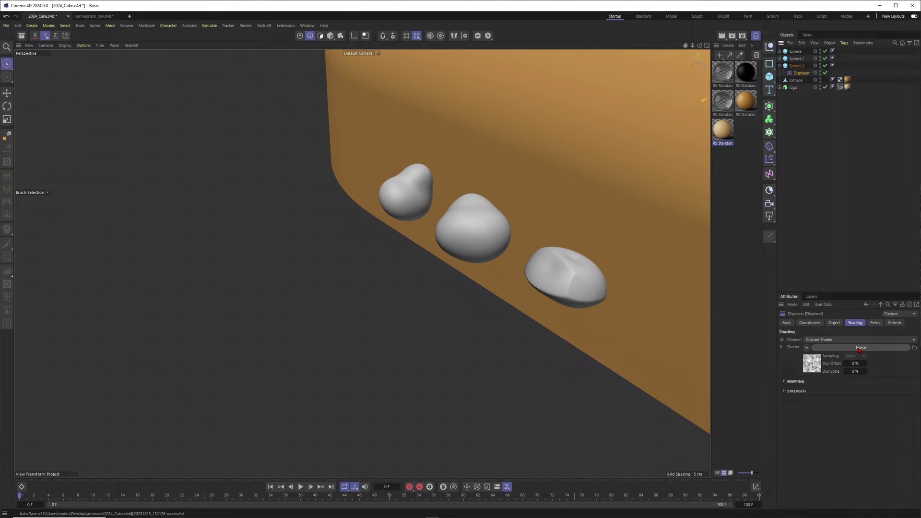
{"action": "left_click", "coordinate": [839, 378]}
{"action": "left_click_drag", "start_coordinate": [840, 401], "coordinate": [842, 400]}
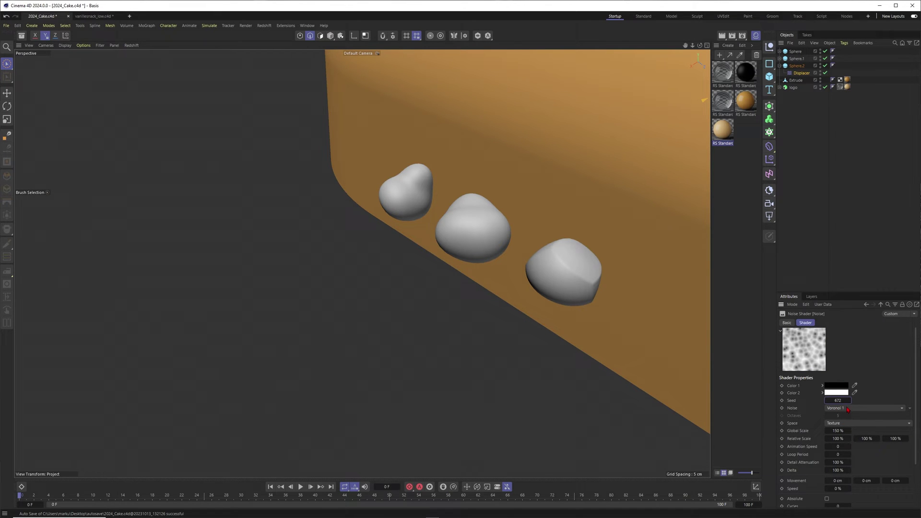
{"action": "left_click_drag", "start_coordinate": [563, 288], "coordinate": [585, 257], "text": "alt"}
- Convert each of the three displaced spheres into a single polygon mesh with Connect Objects + Delete
{"action": "left_click", "coordinate": [780, 66]}
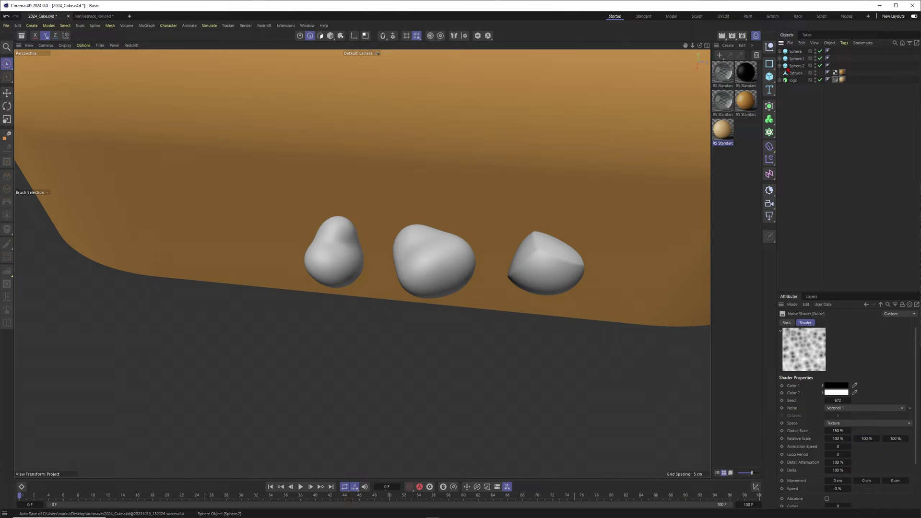
{"action": "left_click", "coordinate": [796, 66]}
{"action": "right_click", "coordinate": [797, 65]}
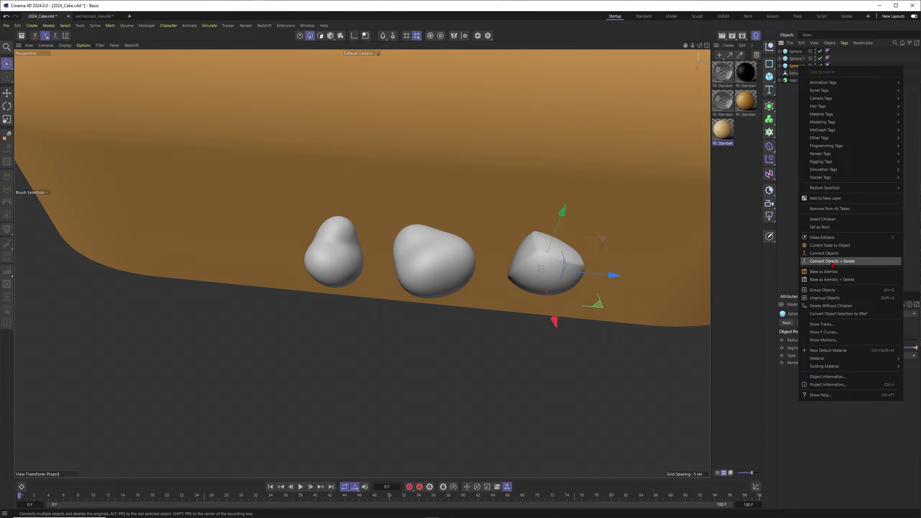
{"action": "left_click", "coordinate": [822, 236]}
{"action": "left_click", "coordinate": [797, 59]}
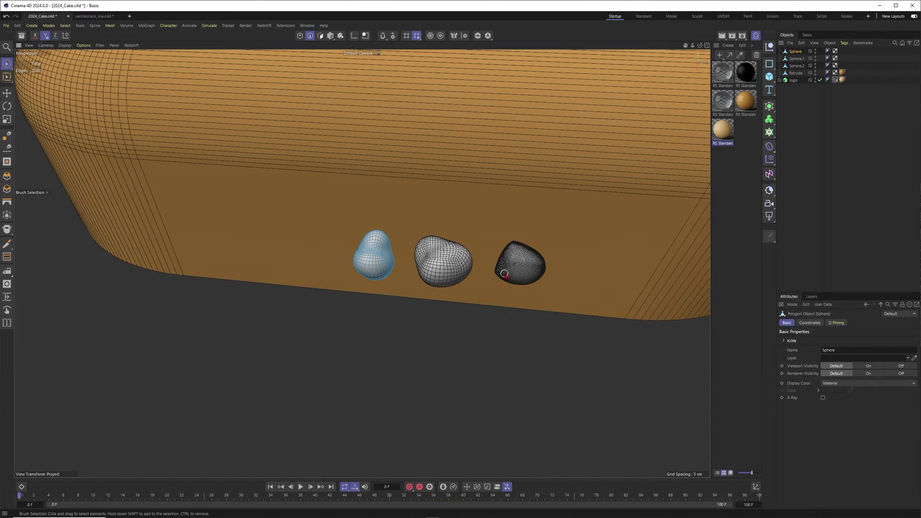
- Wrap the dense third crumb mesh in a Remesh generator and set its mesh density to 20%
{"action": "scroll", "coordinate": [504, 274], "scroll_direction": "down", "scroll_amount": 3}
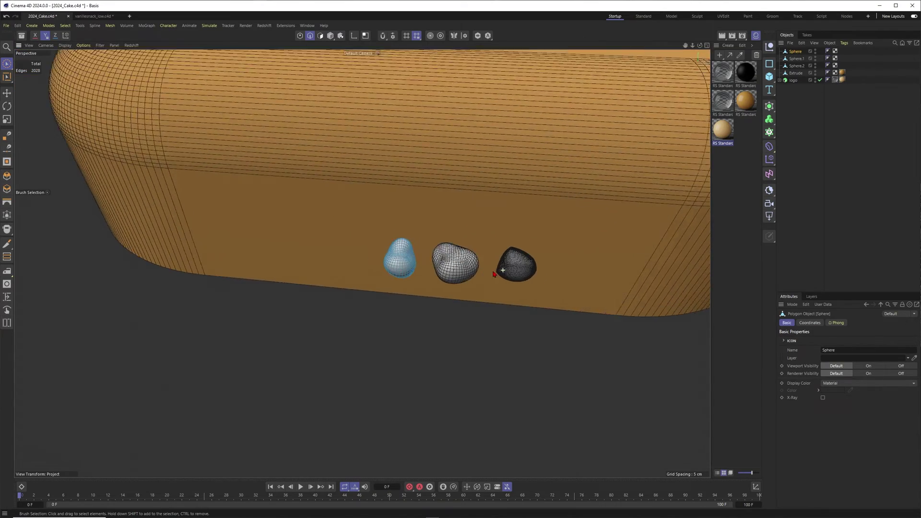
{"action": "scroll", "coordinate": [505, 271], "scroll_direction": "up", "scroll_amount": 4}
{"action": "left_click_drag", "start_coordinate": [518, 269], "coordinate": [520, 269], "text": "alt"}
{"action": "middle_click_drag", "start_coordinate": [520, 269], "coordinate": [494, 273], "text": "alt"}
{"action": "left_click_drag", "start_coordinate": [495, 273], "coordinate": [516, 281], "text": "alt"}
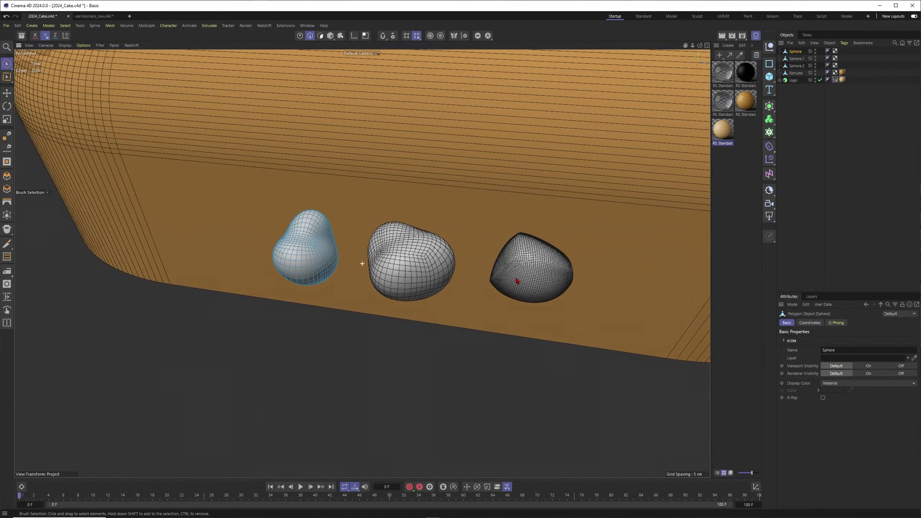
{"action": "left_click", "coordinate": [806, 117]}
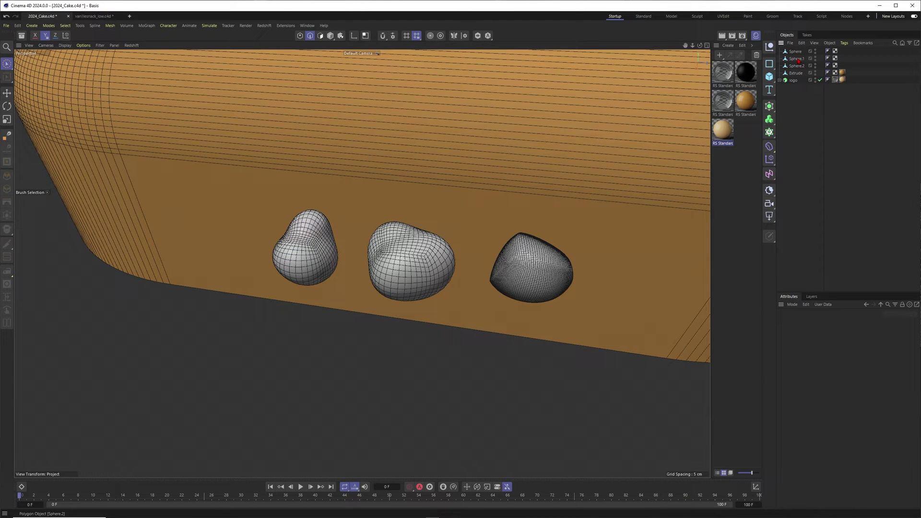
{"action": "left_click", "coordinate": [523, 281]}
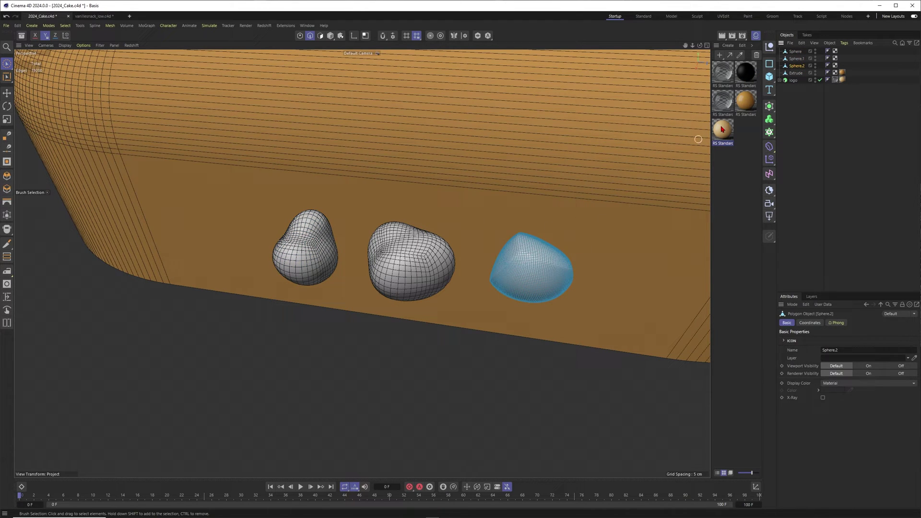
{"action": "left_click", "coordinate": [769, 106]}
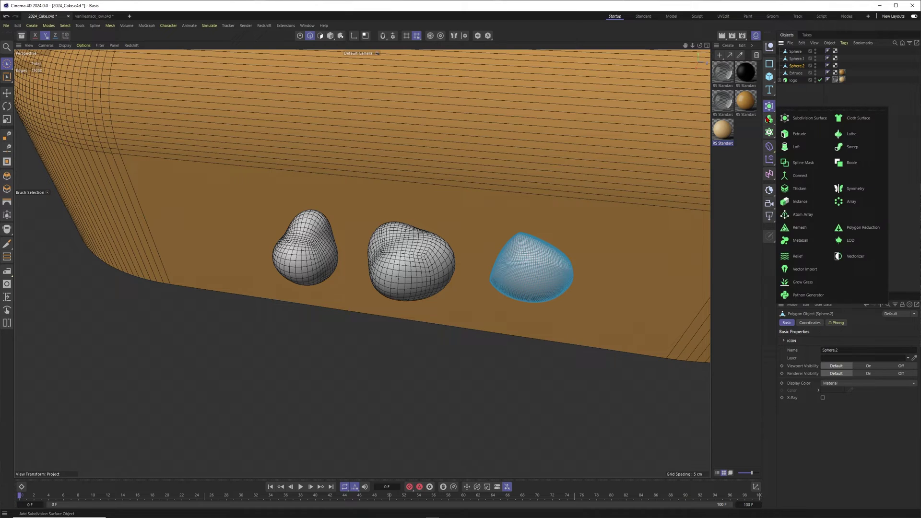
{"action": "left_click", "coordinate": [801, 230]}
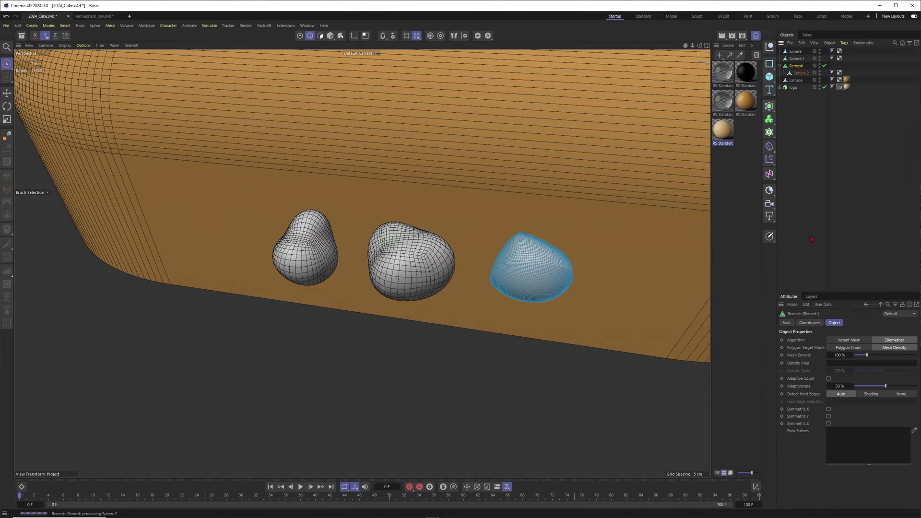
{"action": "key", "text": "Return"}
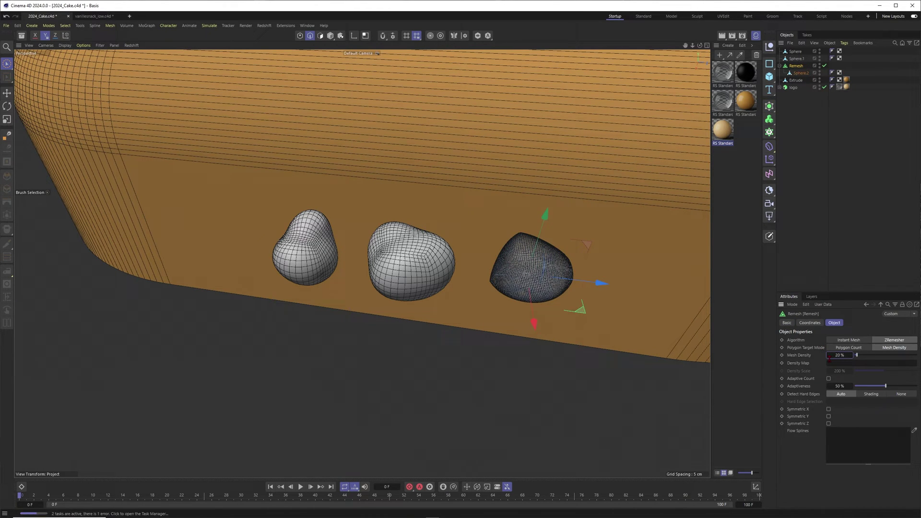
- Reduce the Remesh generator's mesh density to 15% and convert it to an editable polygon mesh
{"action": "mouse_move", "coordinate": [528, 273]}
{"action": "left_mouse_down", "text": "alt"}
{"action": "mouse_move", "coordinate": [490, 269]}
{"action": "mouse_move", "coordinate": [535, 271]}
{"action": "left_mouse_up", "text": "alt"}
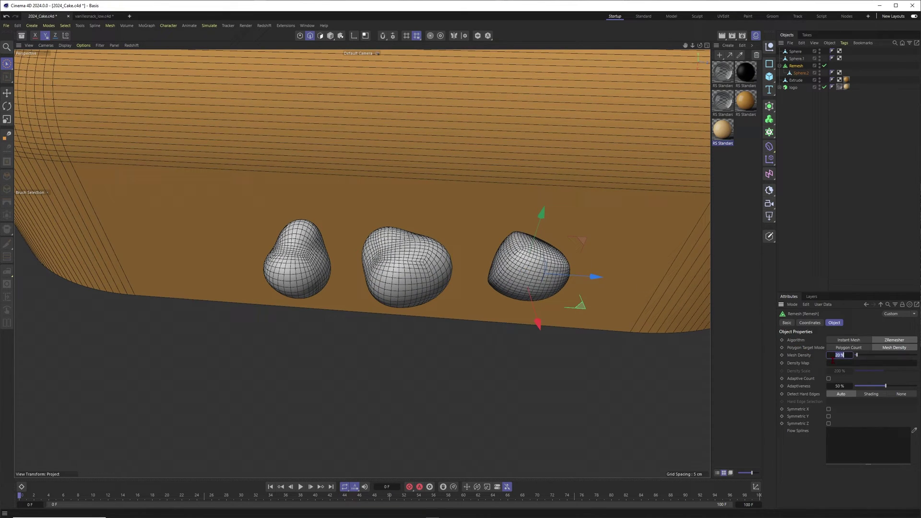
{"action": "key", "text": "Return"}
{"action": "scroll", "coordinate": [511, 279], "scroll_direction": "down", "scroll_amount": 2}
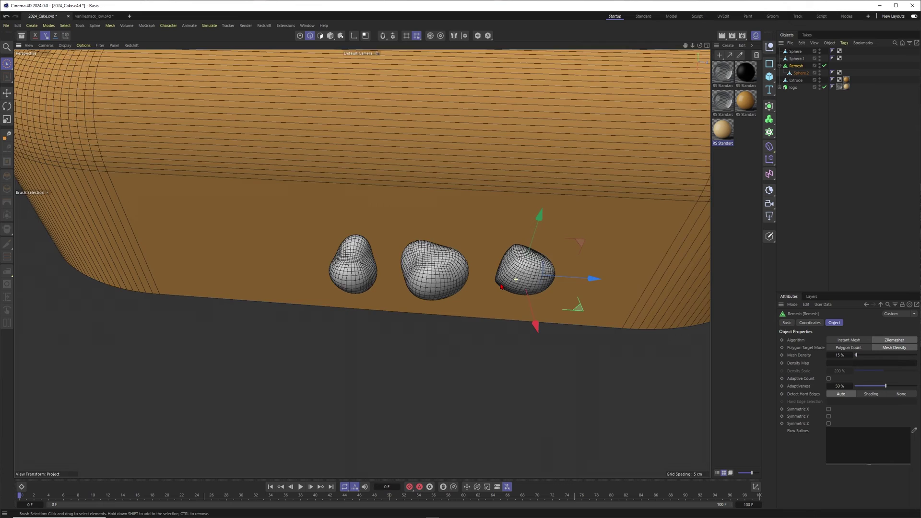
{"action": "scroll", "coordinate": [511, 279], "scroll_direction": "up", "scroll_amount": 1}
{"action": "key", "text": "c"}
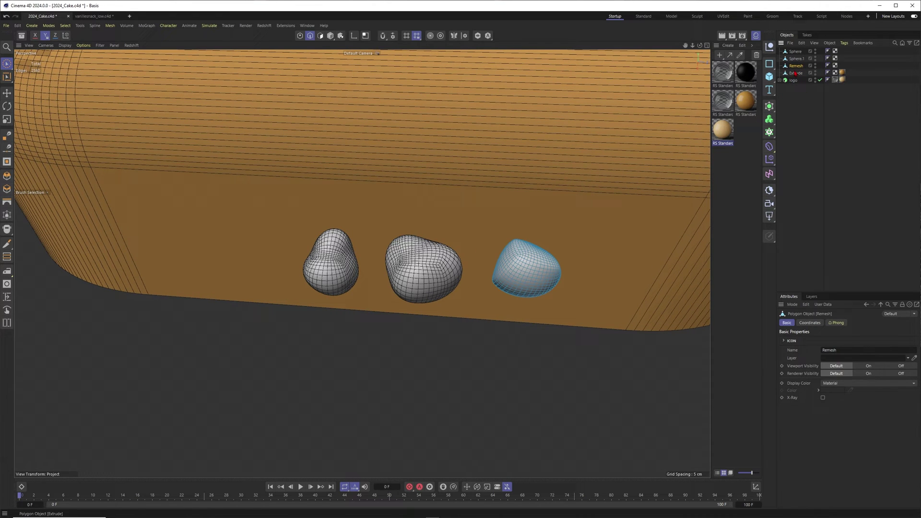
- Switch to polygon mode and display the scene with Gouraud shading without wireframe lines
{"action": "left_click_drag", "start_coordinate": [477, 294], "coordinate": [476, 251], "text": "alt"}
{"action": "scroll", "coordinate": [438, 271], "scroll_direction": "down", "scroll_amount": 2}
{"action": "left_click", "coordinate": [329, 36]}
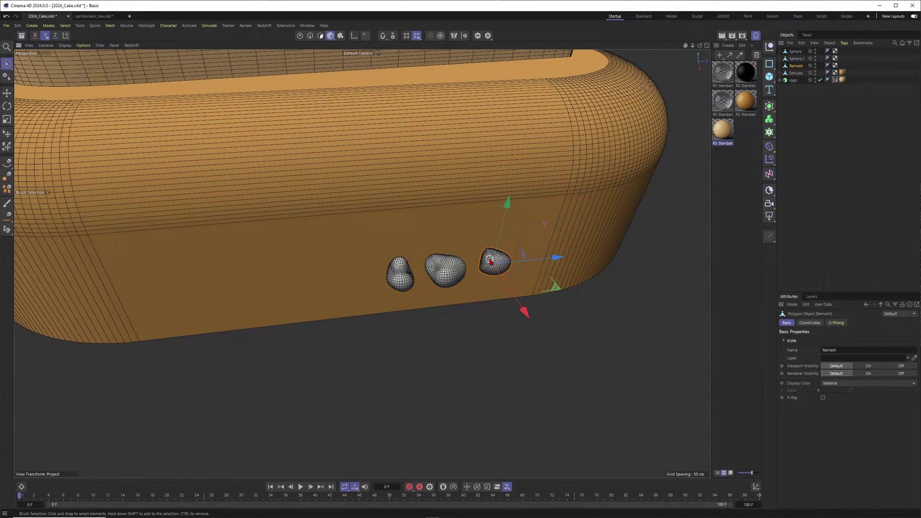
{"action": "key", "text": "n"}
{"action": "key", "text": "a"}
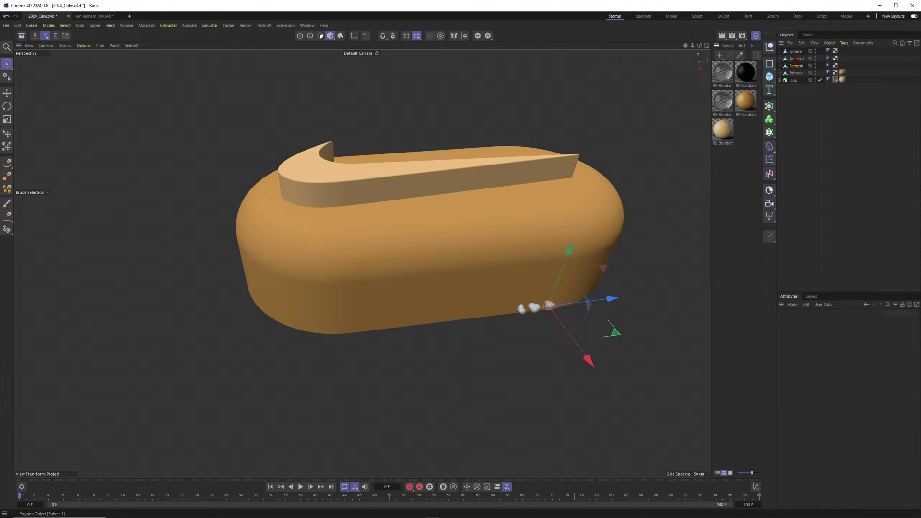
- Place the three crumb meshes in a new Cloner and set its mode to Object
{"action": "left_click", "coordinate": [795, 51]}
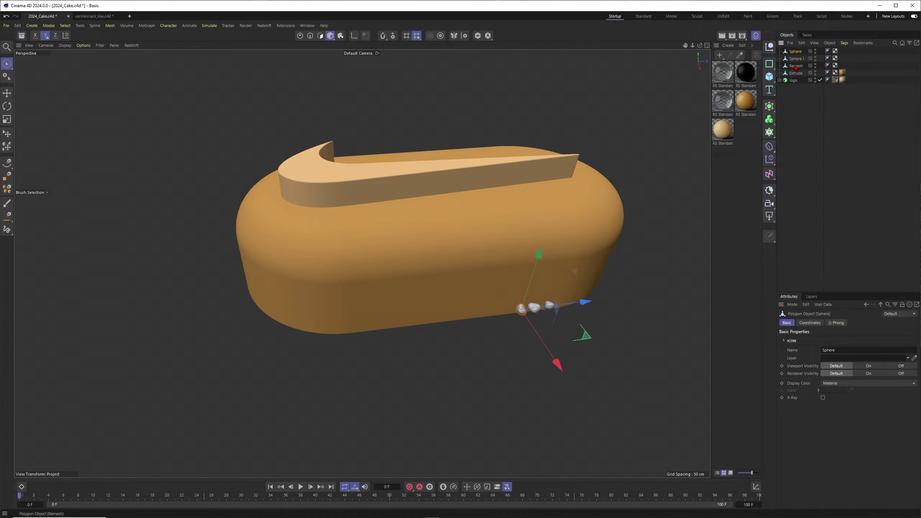
{"action": "left_click", "coordinate": [795, 66], "text": "shift"}
{"action": "left_click_drag", "start_coordinate": [768, 135], "coordinate": [803, 143]}
{"action": "left_click_drag", "start_coordinate": [858, 77], "coordinate": [795, 52]}
{"action": "left_click", "coordinate": [794, 52]}
{"action": "scroll", "coordinate": [538, 216], "scroll_direction": "down", "scroll_amount": 2}
{"action": "left_click_drag", "start_coordinate": [539, 216], "coordinate": [477, 164], "text": "alt"}
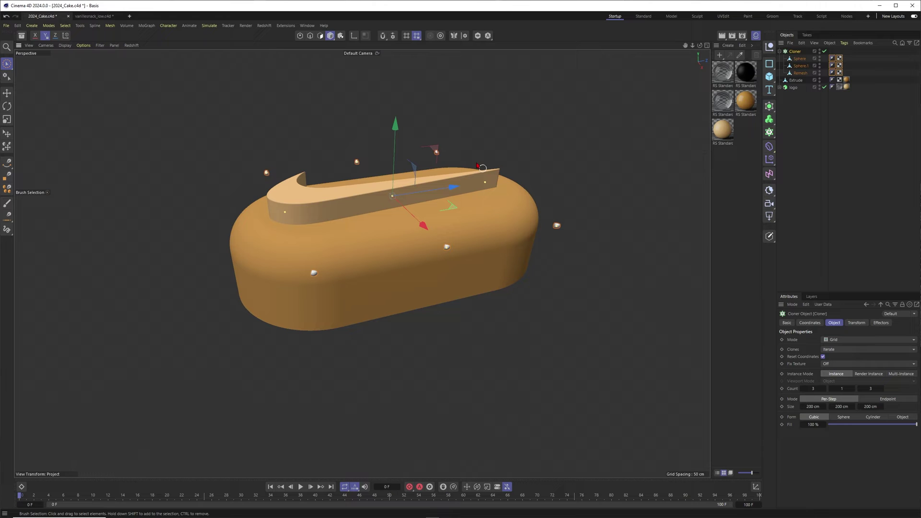
{"action": "left_click", "coordinate": [834, 339]}
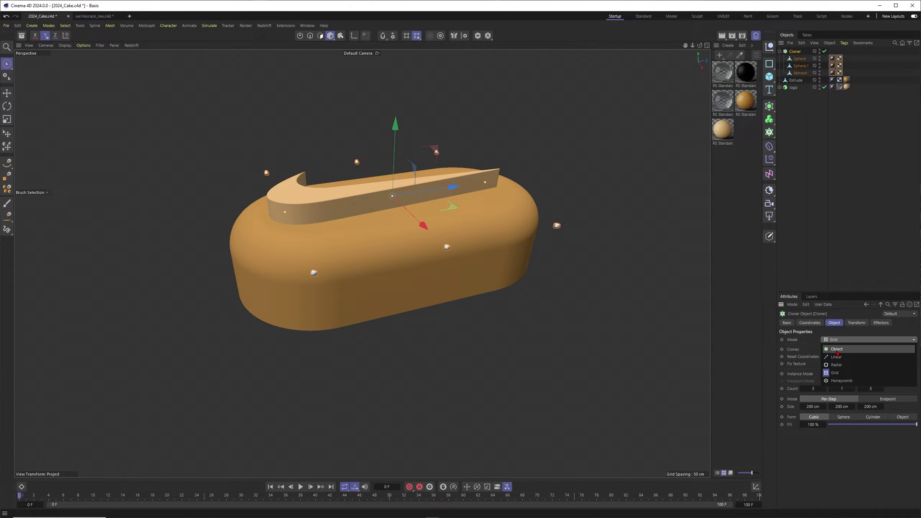
{"action": "left_click", "coordinate": [836, 349]}
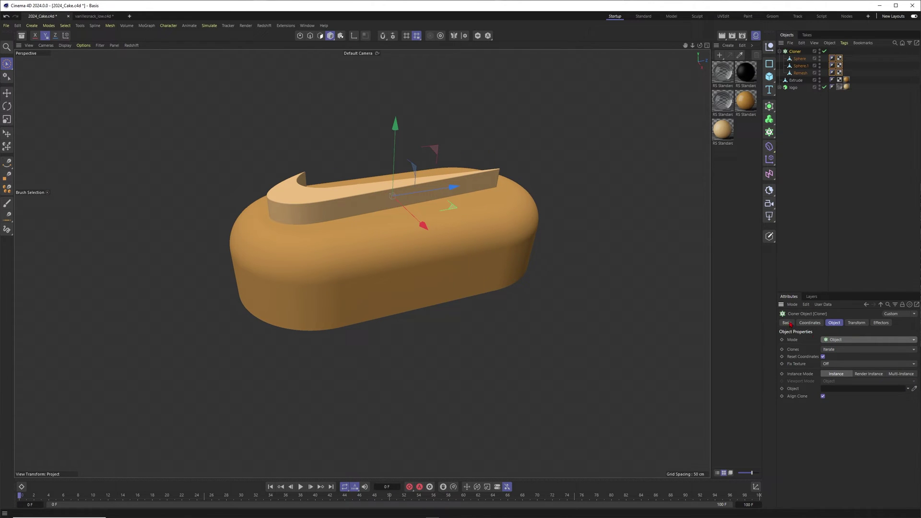
- Rename the Extrude object as cake and assign it as the Cloner's distribution object
{"action": "double_click", "coordinate": [796, 80]}
{"action": "type", "text": "c"}
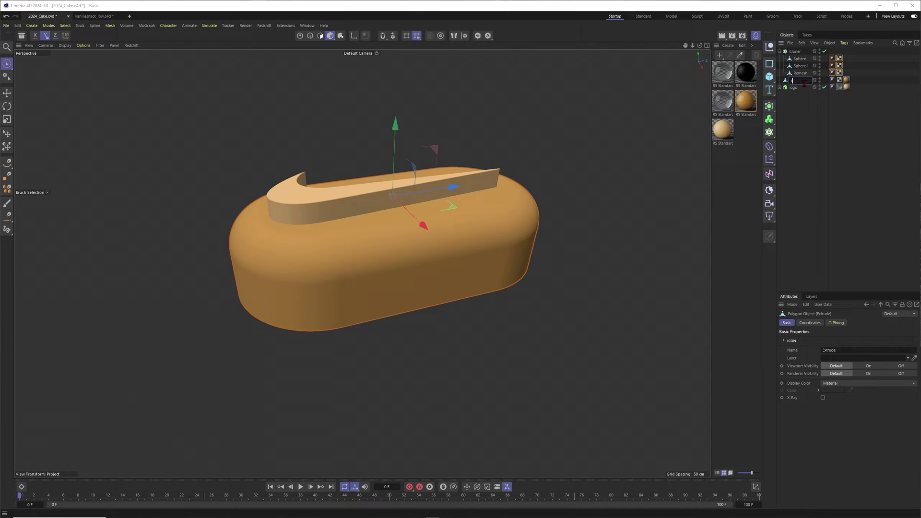
{"action": "type", "text": "ake"}
{"action": "key", "text": "Return"}
{"action": "left_click", "coordinate": [795, 52]}
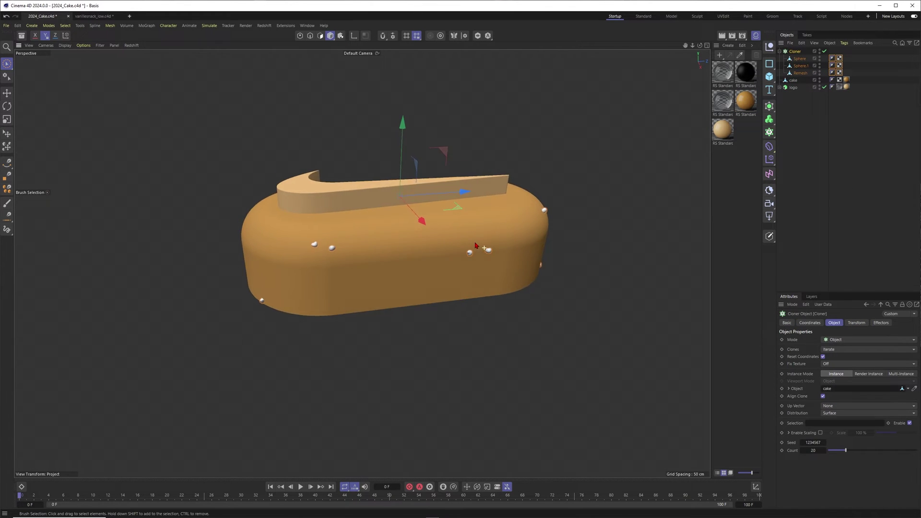
{"action": "left_click_drag", "start_coordinate": [468, 261], "coordinate": [380, 255], "text": "alt"}
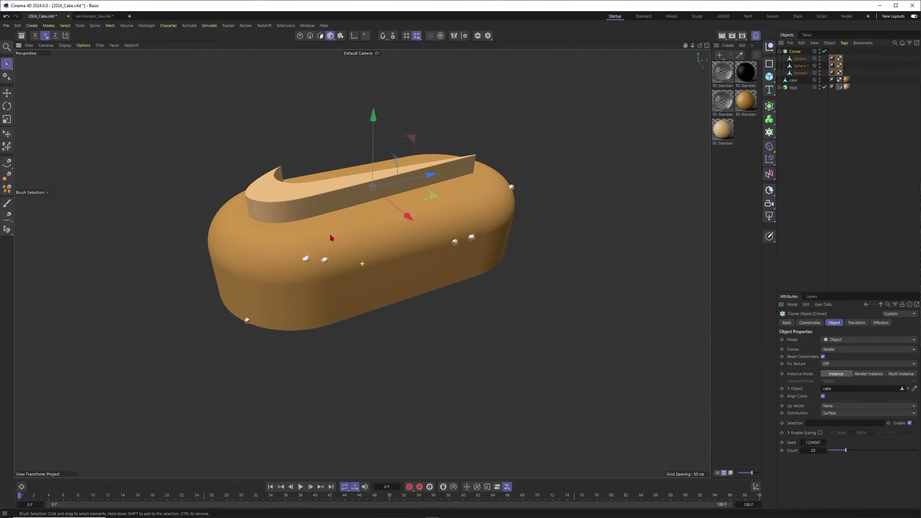
- Set the Cloner's instance mode to Multi-Instance and its count to 1000
{"action": "left_click", "coordinate": [898, 374]}
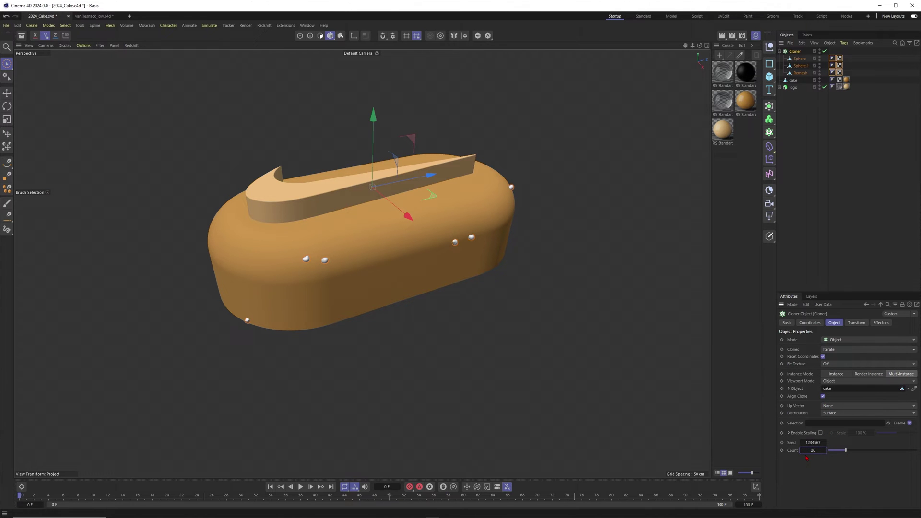
{"action": "key", "text": "Return"}
{"action": "left_click_drag", "start_coordinate": [394, 225], "coordinate": [457, 222], "text": "alt"}
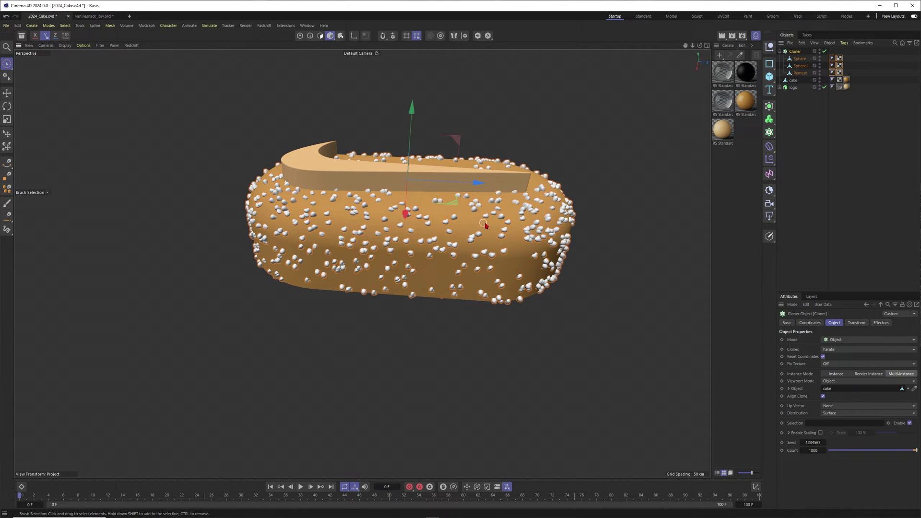
- Lower the logo inside the cake to a Y position of about -134.8 cm and keyframe its position at frame 0
{"action": "left_click", "coordinate": [325, 176]}
{"action": "left_click_drag", "start_coordinate": [394, 181], "coordinate": [385, 199]}
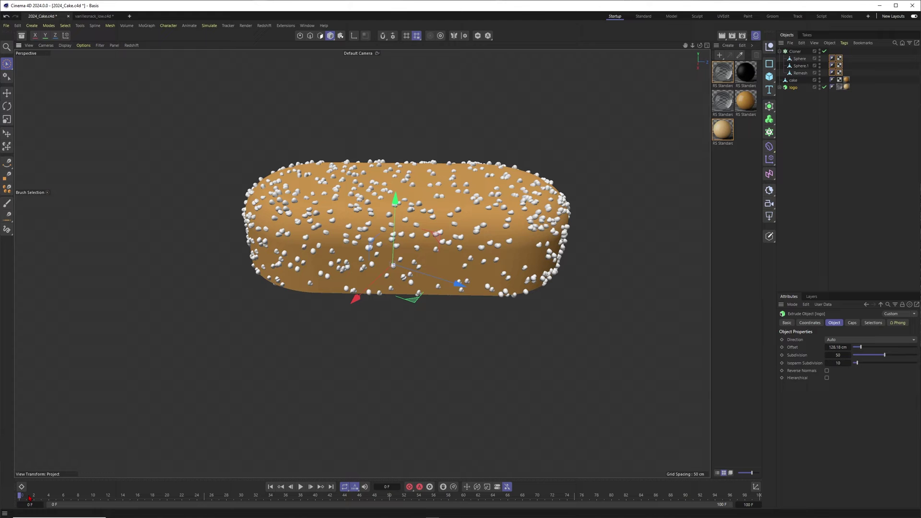
{"action": "left_click", "coordinate": [808, 323]}
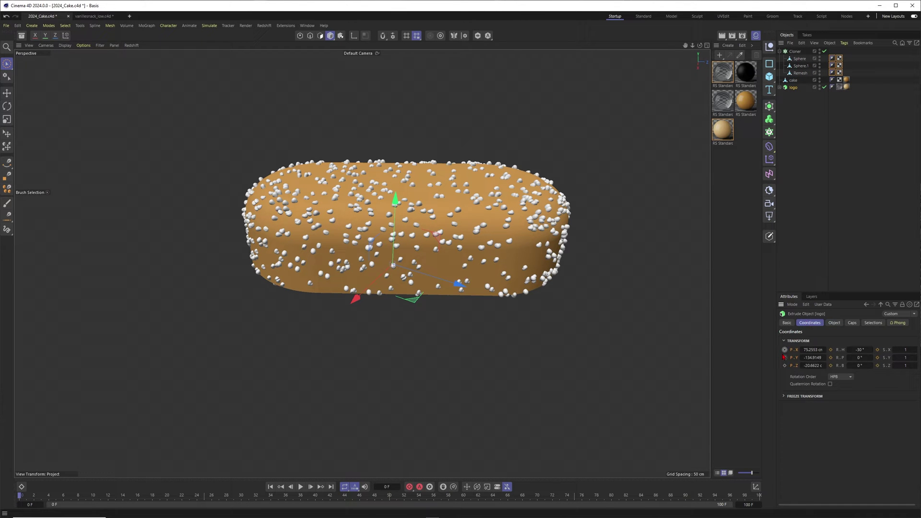
- At frame 30, raise the logo to a Y position of about -119.2 cm, keyframe its position and play back the animation
{"action": "left_click", "coordinate": [213, 499]}
{"action": "left_click_drag", "start_coordinate": [395, 201], "coordinate": [396, 194]}
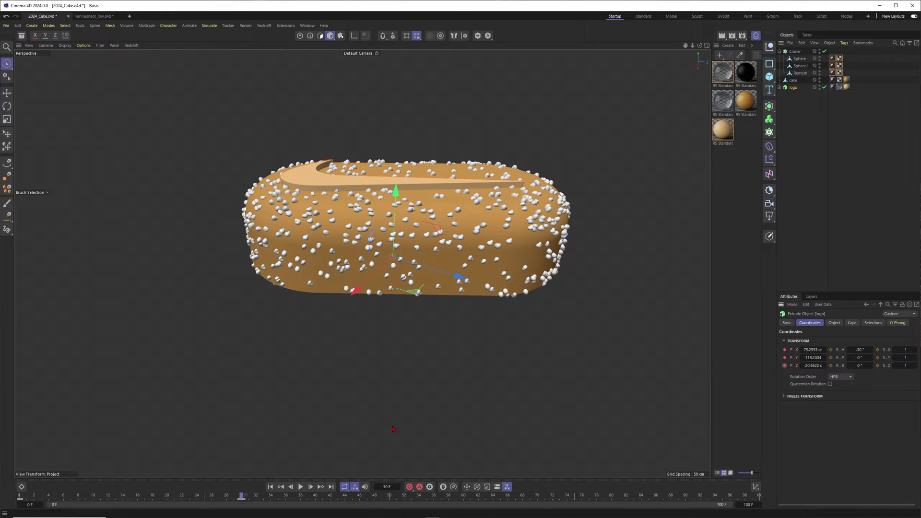
{"action": "key", "text": "F8"}
{"action": "left_click", "coordinate": [301, 486]}
{"action": "left_click", "coordinate": [270, 486]}
{"action": "left_click_drag", "start_coordinate": [613, 129], "coordinate": [613, 147], "text": "alt"}
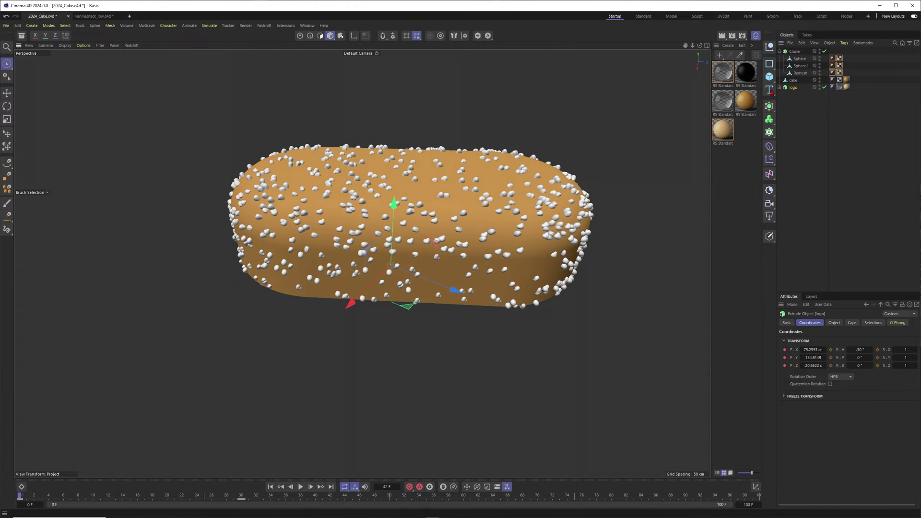
- Add a Rigid Body simulation tag to the Cloner
{"action": "left_click", "coordinate": [795, 53]}
{"action": "right_click", "coordinate": [795, 55]}
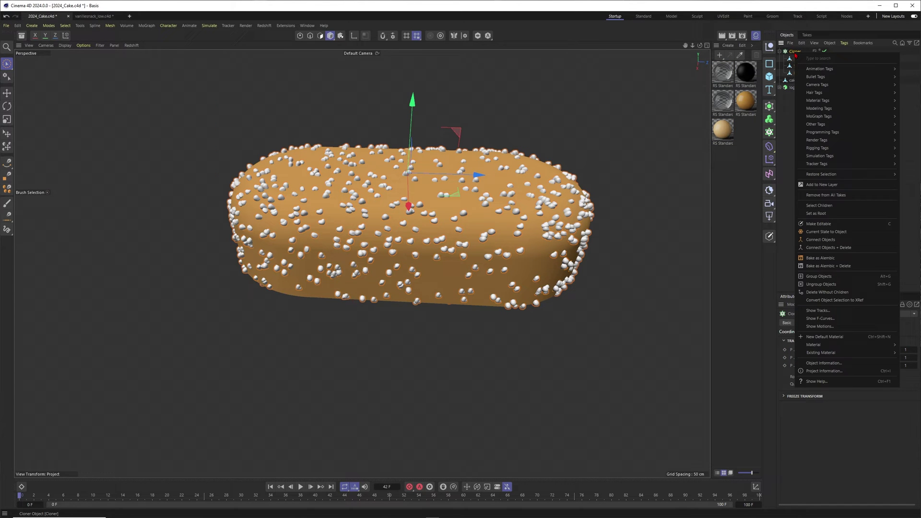
{"action": "mouse_move", "coordinate": [834, 157]}
{"action": "left_click", "coordinate": [913, 160]}
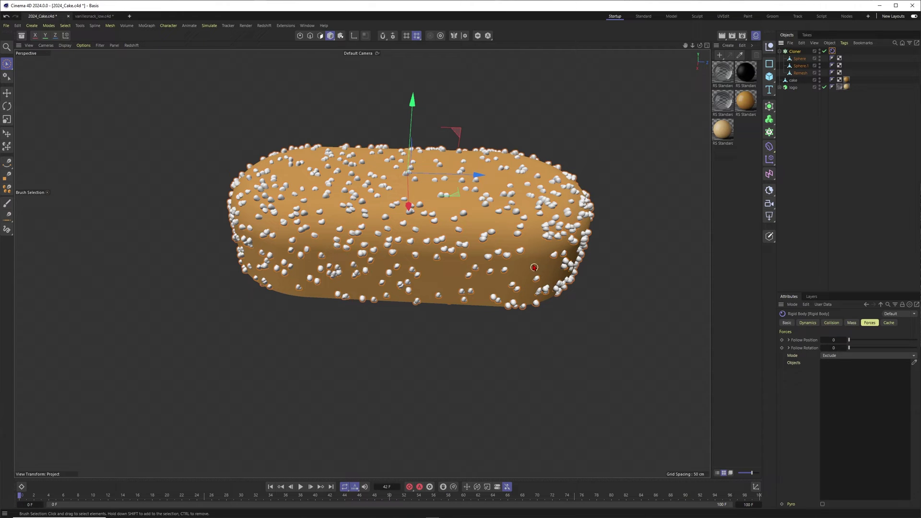
- Add a Collider simulation tag to the cake and copy the tag onto the logo
{"action": "left_click", "coordinate": [792, 80]}
{"action": "right_click", "coordinate": [793, 81]}
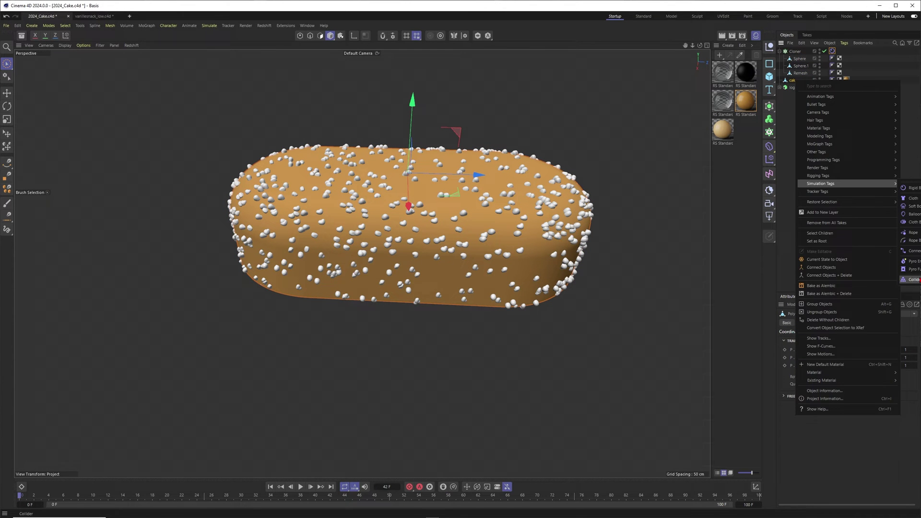
{"action": "mouse_move", "coordinate": [834, 183]}
{"action": "left_click", "coordinate": [913, 192]}
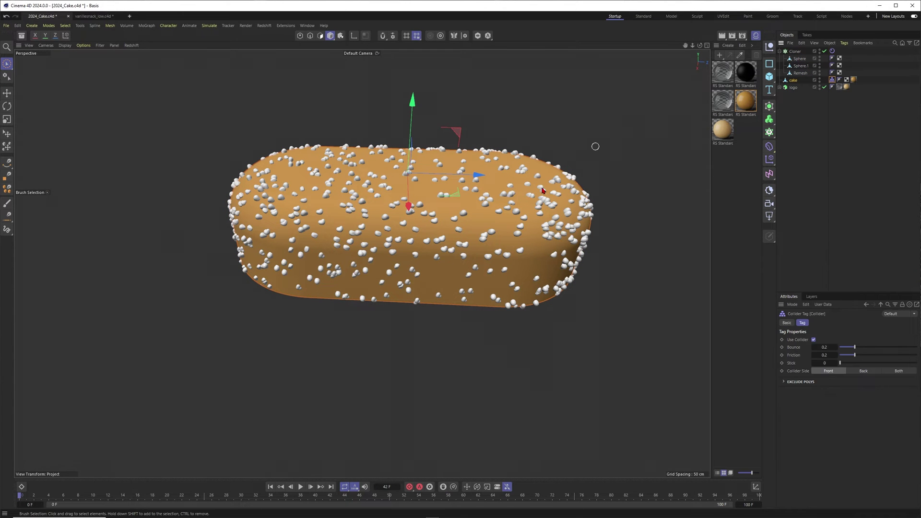
{"action": "left_click", "coordinate": [793, 87]}
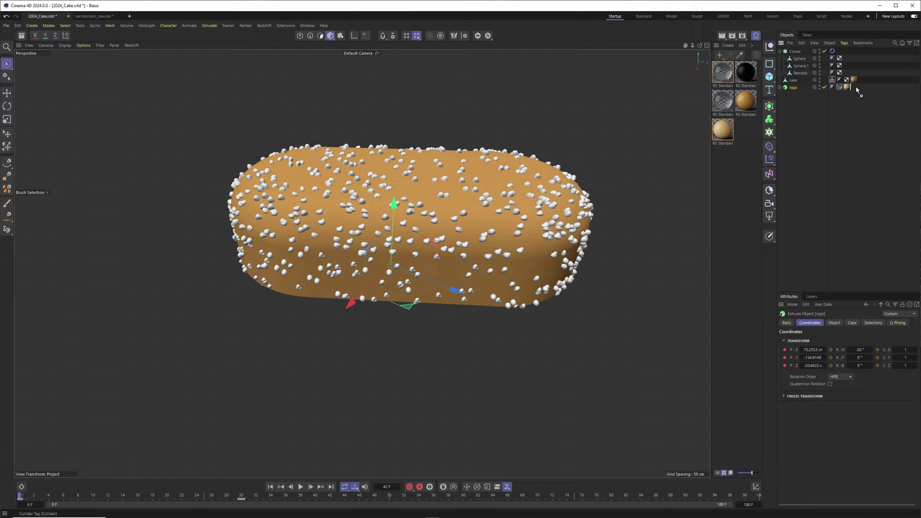
{"action": "left_click_drag", "start_coordinate": [857, 91], "coordinate": [855, 88], "text": "ctrl"}
{"action": "left_click", "coordinate": [838, 116]}
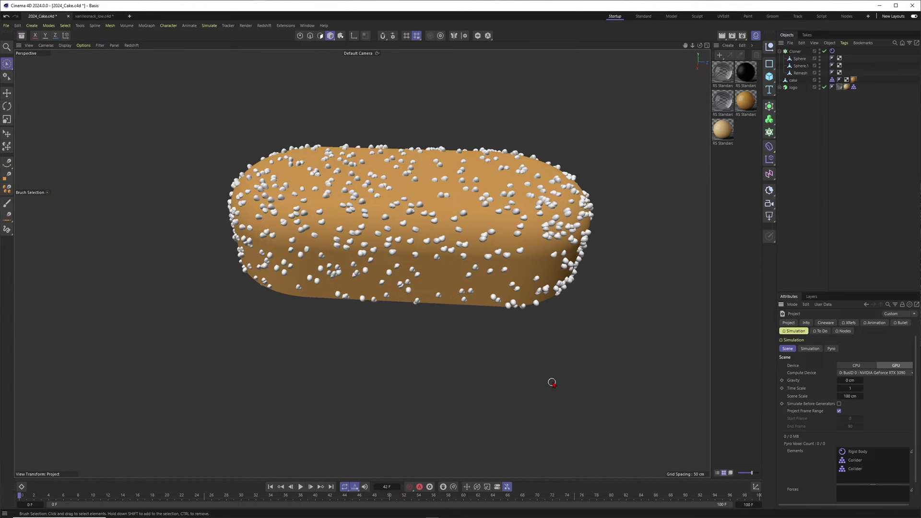
- Open the settings of the Cloner's Rigid Body tag, play back the crumb simulation and return to the first frame
{"action": "left_click", "coordinate": [832, 50]}
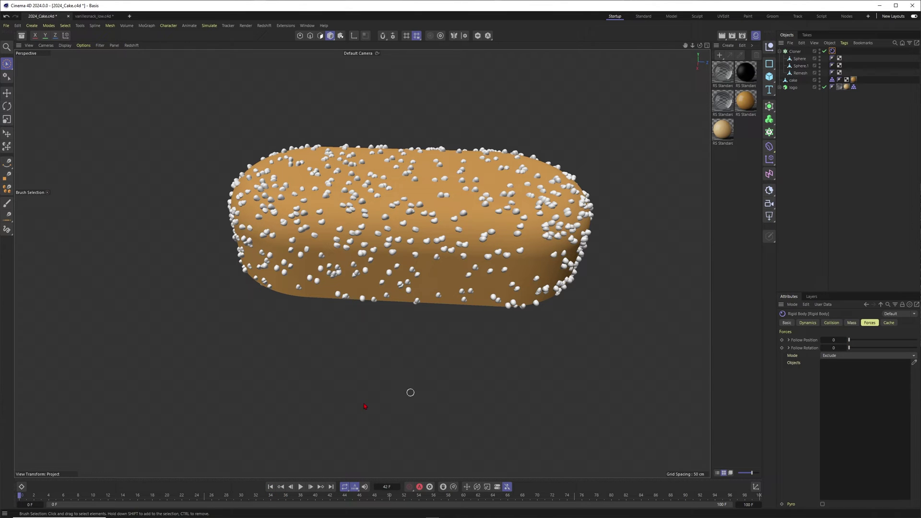
{"action": "left_click", "coordinate": [300, 486]}
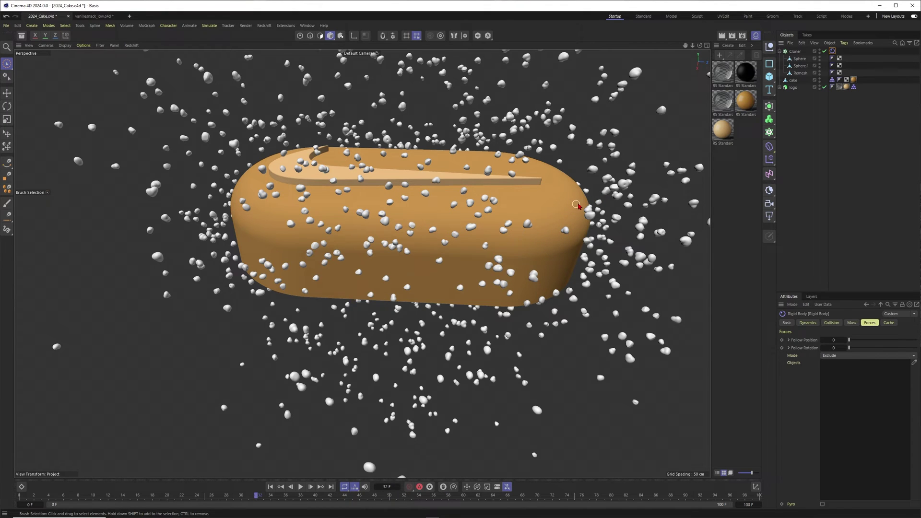
{"action": "key", "text": "shift+f"}
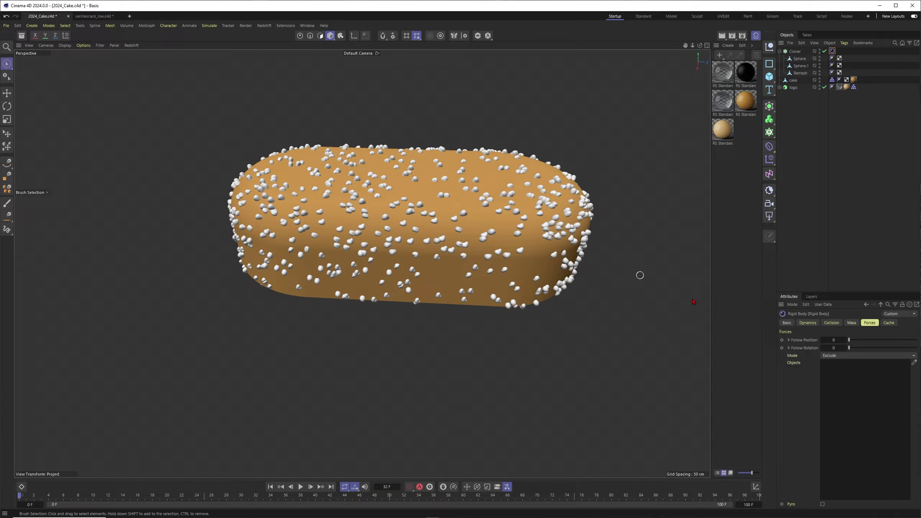
- Set the Rigid Body tag's Follow Position and Follow Rotation to 2 and play the simulation
{"action": "double_click", "coordinate": [833, 340]}
{"action": "type", "text": "2"}
{"action": "key", "text": "Tab"}
{"action": "type", "text": "2"}
{"action": "key", "text": "Return"}
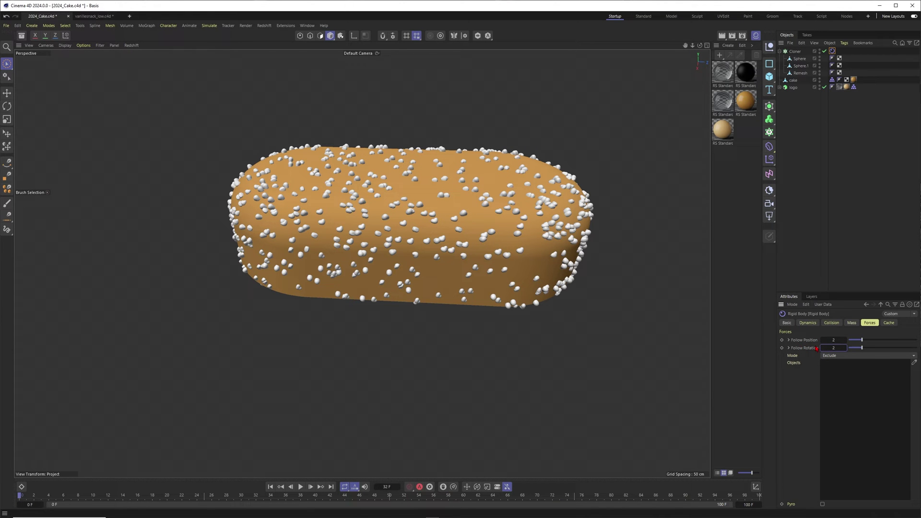
{"action": "left_click", "coordinate": [301, 488]}
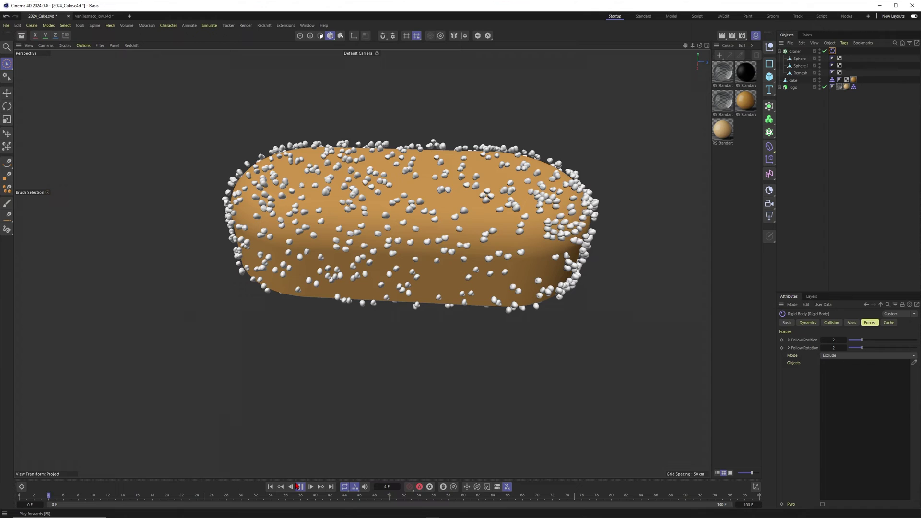
{"action": "key", "text": "F8"}
- Set the collision thickness of the crumbs' Rigid Body tag to 0.1 cm
{"action": "left_click_drag", "start_coordinate": [579, 238], "coordinate": [556, 235], "text": "alt"}
{"action": "scroll", "coordinate": [556, 235], "scroll_direction": "up", "scroll_amount": 10}
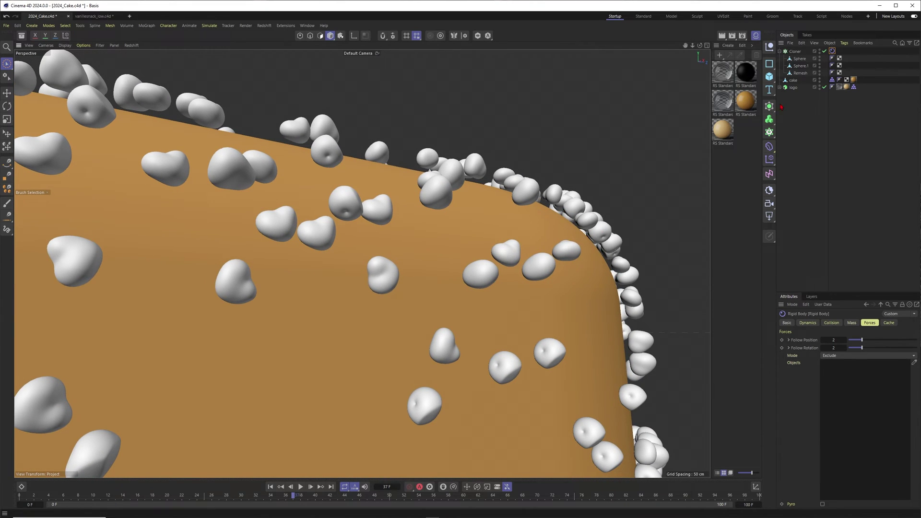
{"action": "left_click", "coordinate": [831, 323]}
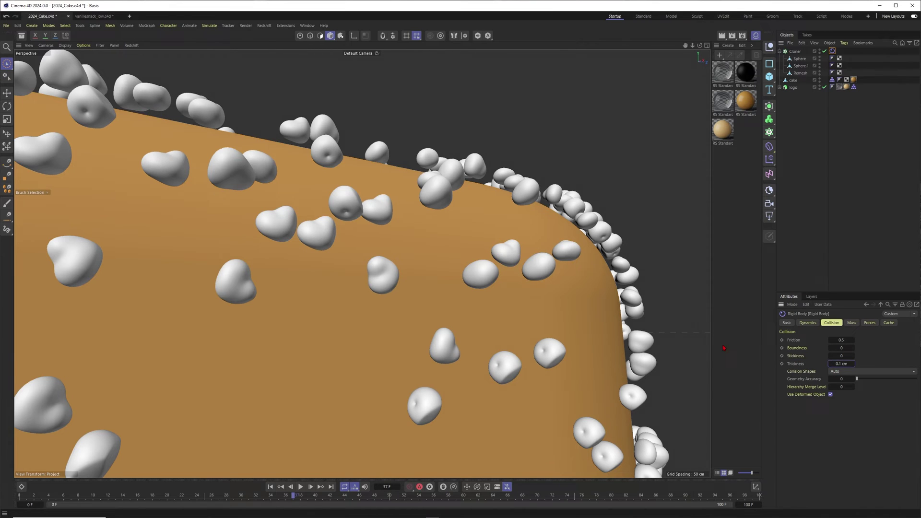
{"action": "scroll", "coordinate": [452, 317], "scroll_direction": "down", "scroll_amount": 4}
- Play the simulation from the first frame, inspect how the crumbs sit on the cake, and rewind
{"action": "left_click", "coordinate": [271, 486]}
{"action": "left_click", "coordinate": [301, 487]}
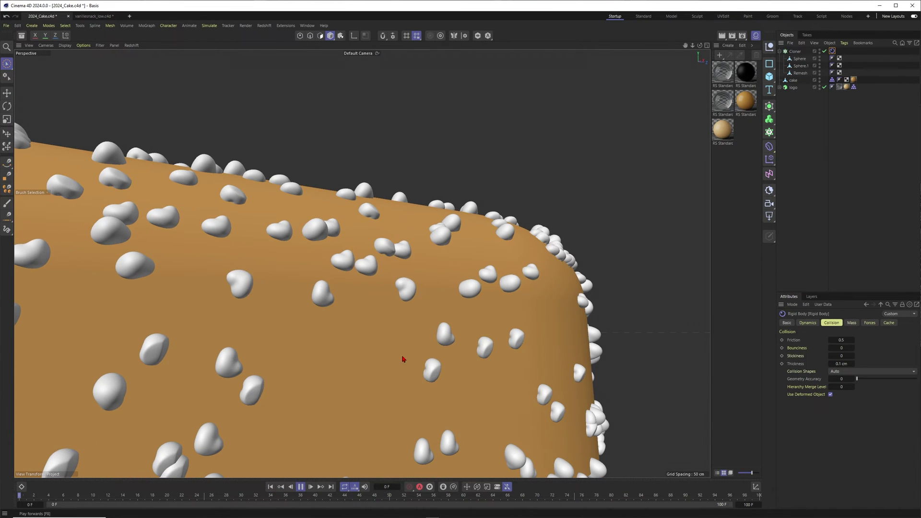
{"action": "left_click_drag", "start_coordinate": [530, 259], "coordinate": [504, 296], "text": "alt"}
{"action": "right_click_drag", "start_coordinate": [530, 259], "coordinate": [503, 277], "text": "alt"}
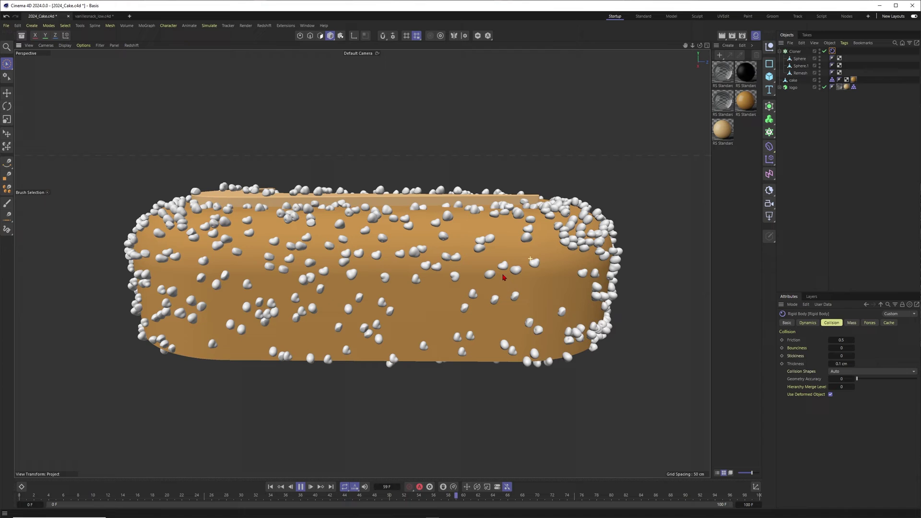
{"action": "left_click_drag", "start_coordinate": [503, 277], "coordinate": [462, 325], "text": "alt"}
{"action": "left_click", "coordinate": [301, 487]}
{"action": "left_click", "coordinate": [270, 486]}
{"action": "scroll", "coordinate": [429, 260], "scroll_direction": "down", "scroll_amount": 5}
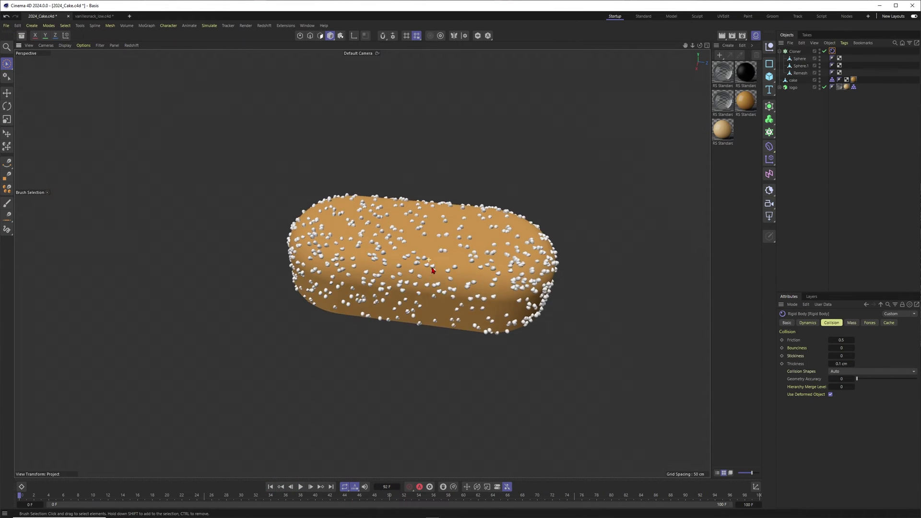
- Duplicate the three crumb meshes, scale the copies up slightly and place them directly under the Cloner
{"action": "left_click_drag", "start_coordinate": [431, 269], "coordinate": [444, 261], "text": "alt"}
{"action": "right_click_drag", "start_coordinate": [444, 261], "coordinate": [474, 238], "text": "alt"}
{"action": "left_click", "coordinate": [799, 59]}
{"action": "left_click", "coordinate": [800, 73], "text": "shift"}
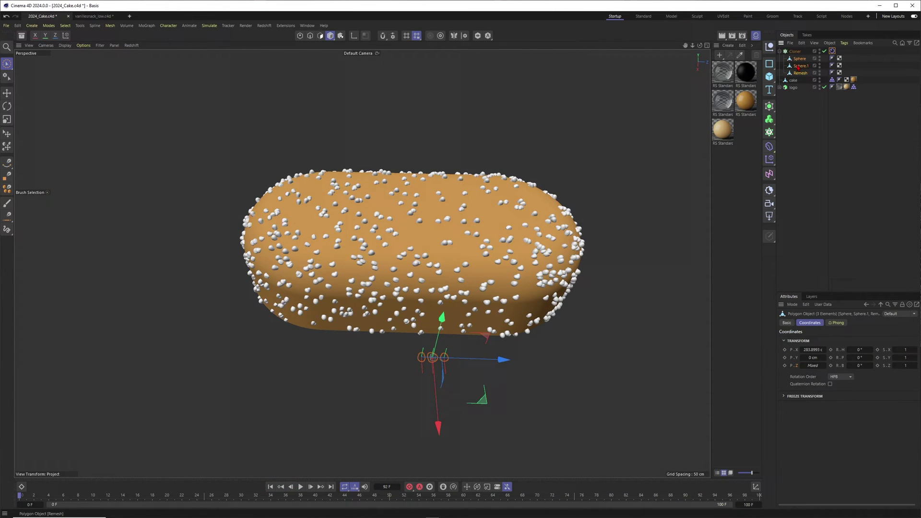
{"action": "left_click_drag", "start_coordinate": [800, 73], "coordinate": [802, 59], "text": "ctrl"}
{"action": "left_click_drag", "start_coordinate": [482, 399], "coordinate": [482, 412]}
{"action": "key", "text": "t"}
{"action": "left_click_drag", "start_coordinate": [371, 357], "coordinate": [419, 345]}
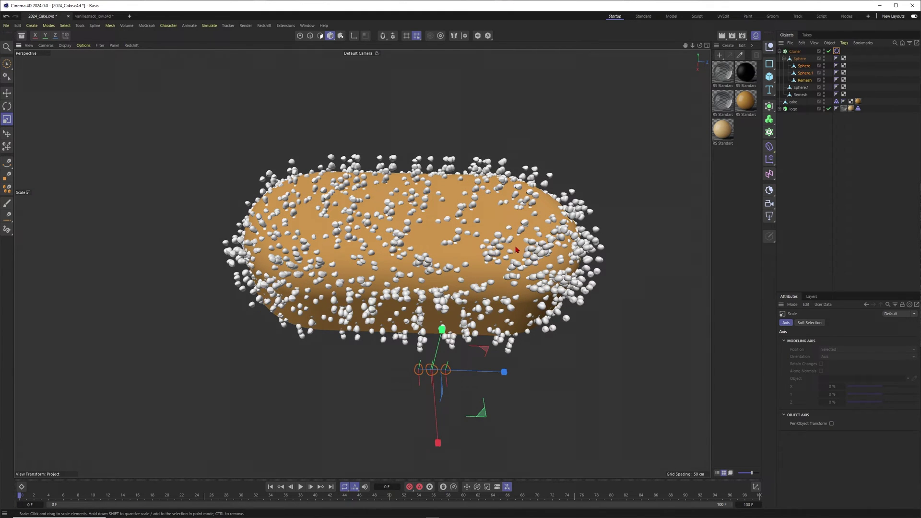
{"action": "left_click", "coordinate": [804, 65]}
{"action": "left_click_drag", "start_coordinate": [805, 67], "coordinate": [801, 55]}
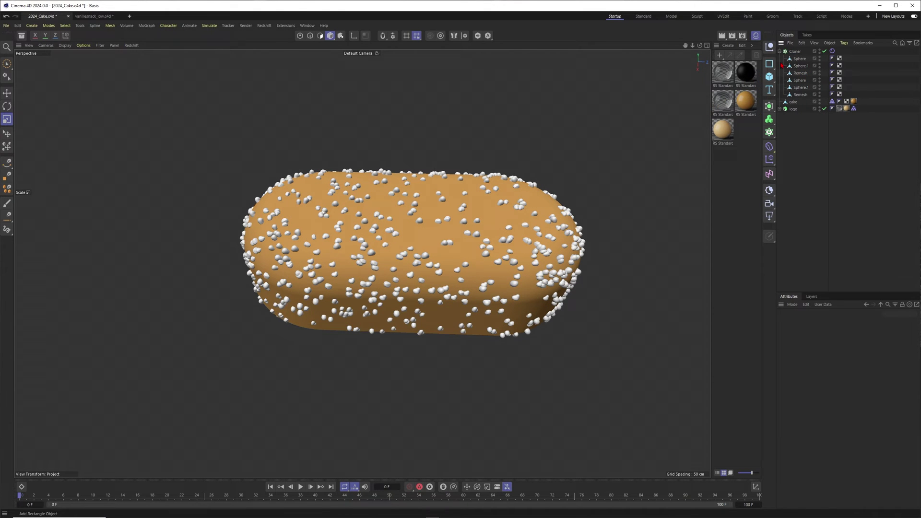
- Add a Random effector to the Cloner
{"action": "left_click", "coordinate": [798, 52]}
{"action": "left_click", "coordinate": [146, 26]}
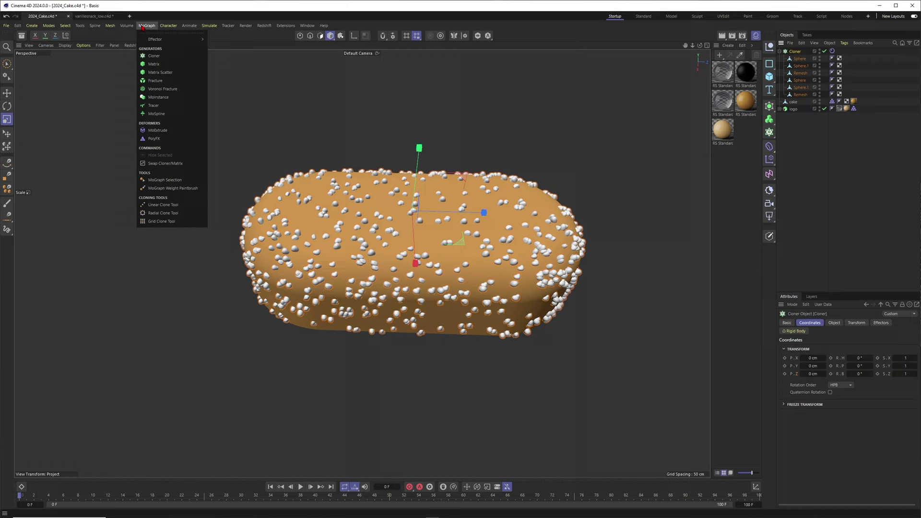
{"action": "mouse_move", "coordinate": [173, 38]}
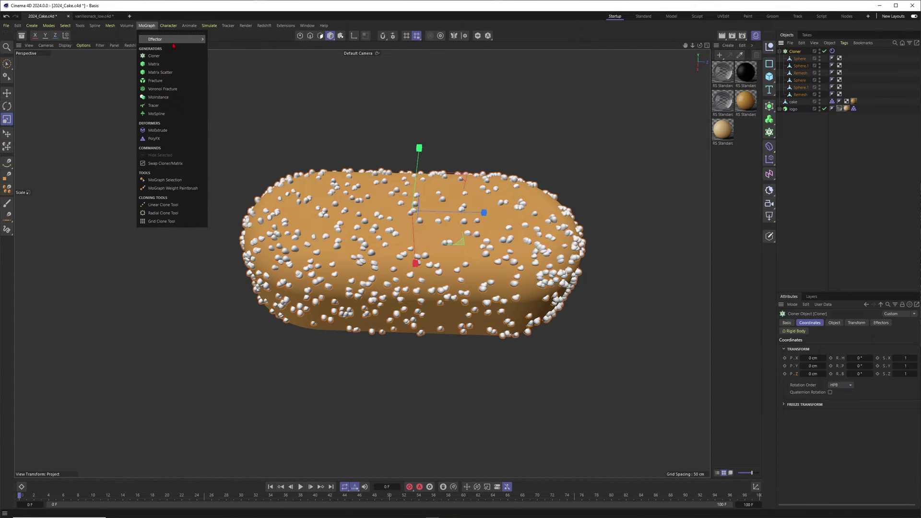
{"action": "left_click", "coordinate": [228, 97]}
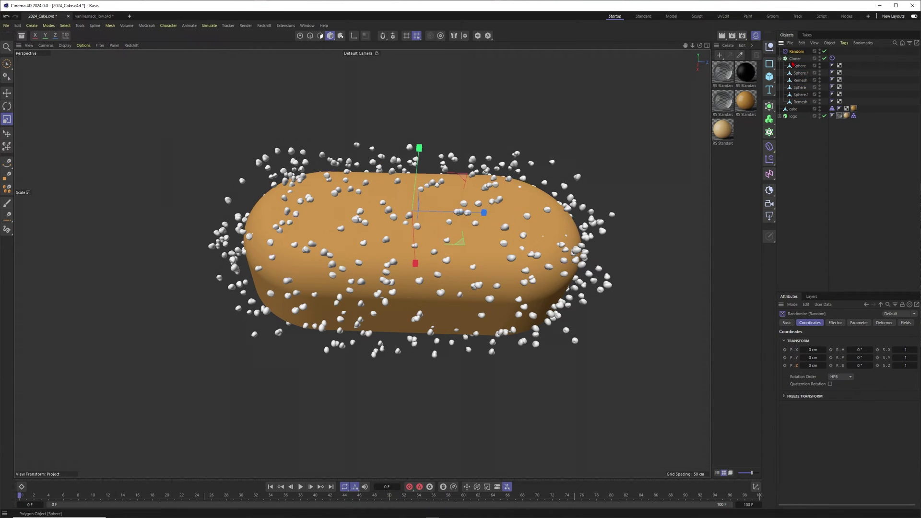
- Turn off the Random effector's position variation and enable uniform scale variation with a value of 0.2
{"action": "left_click", "coordinate": [836, 323]}
{"action": "left_click", "coordinate": [859, 323]}
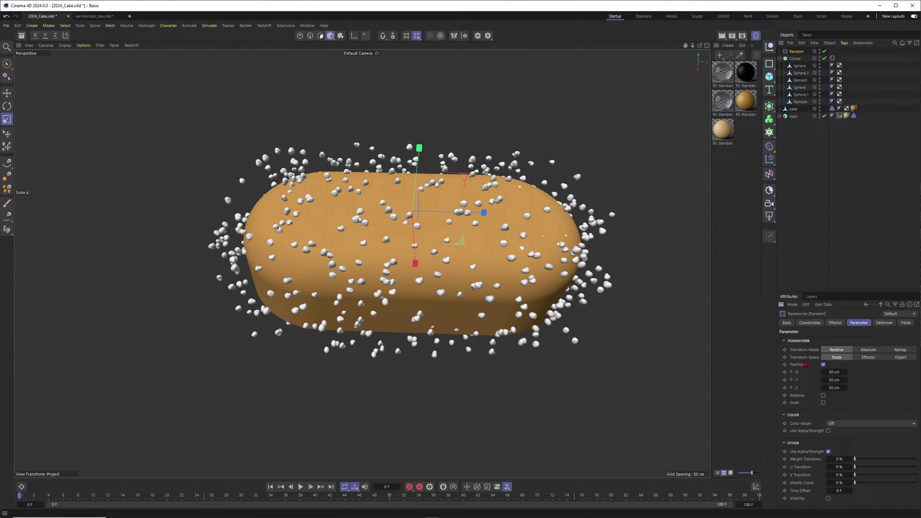
{"action": "left_click", "coordinate": [823, 365]}
{"action": "left_click", "coordinate": [823, 378]}
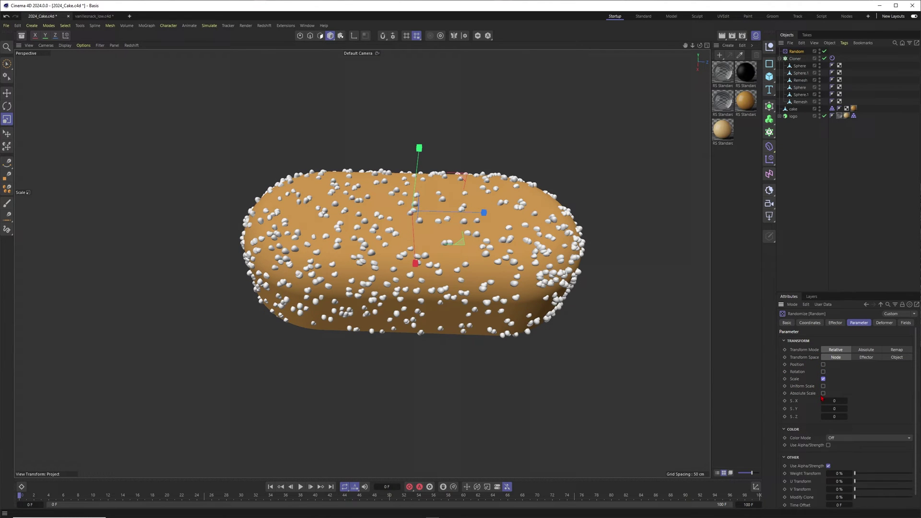
{"action": "left_click", "coordinate": [823, 386]}
{"action": "key", "text": "Return"}
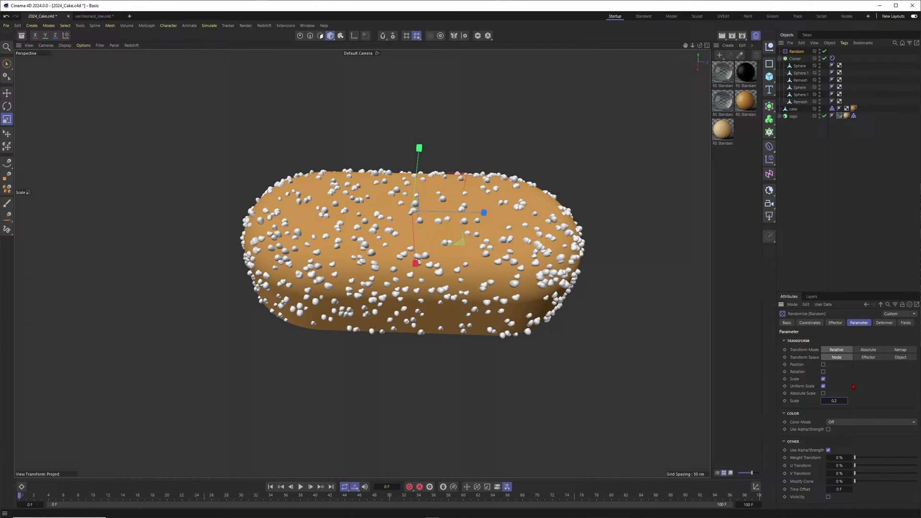
- Play back the animation to examine the logo pushing through the differently sized crumbs
{"action": "left_click", "coordinate": [790, 183]}
{"action": "key", "text": "F8"}
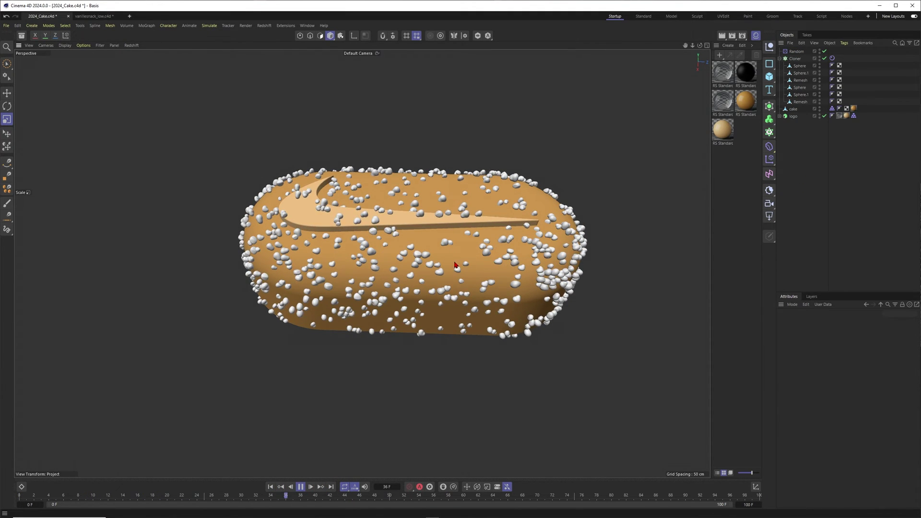
{"action": "key", "text": "F8"}
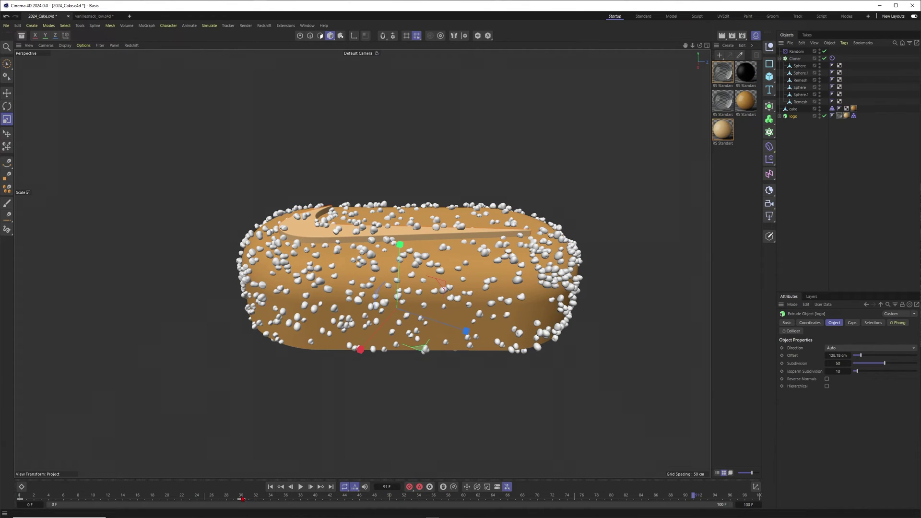
- At frame 30, raise the logo to a Y position of about -108.7 cm and keyframe its position
{"action": "left_click", "coordinate": [241, 496]}
{"action": "left_click_drag", "start_coordinate": [6, 63], "coordinate": [43, 75]}
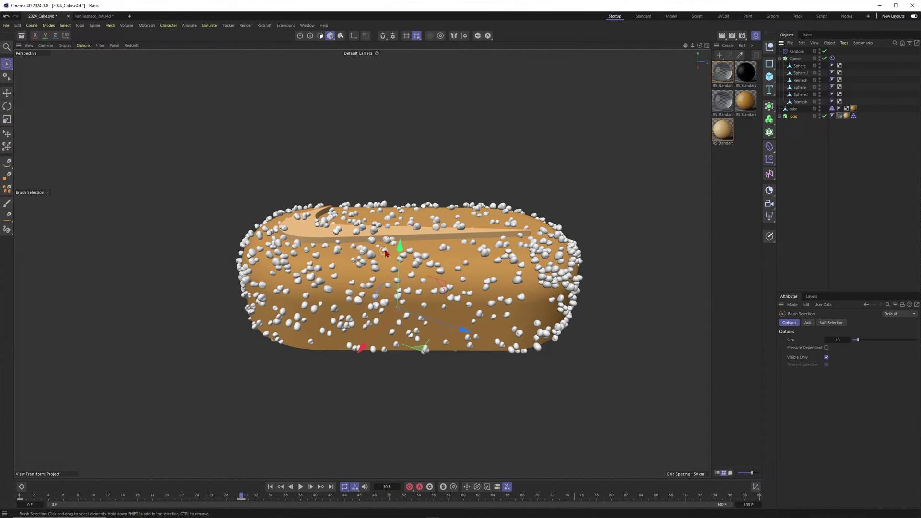
{"action": "left_click_drag", "start_coordinate": [396, 252], "coordinate": [397, 247]}
{"action": "left_click", "coordinate": [790, 118]}
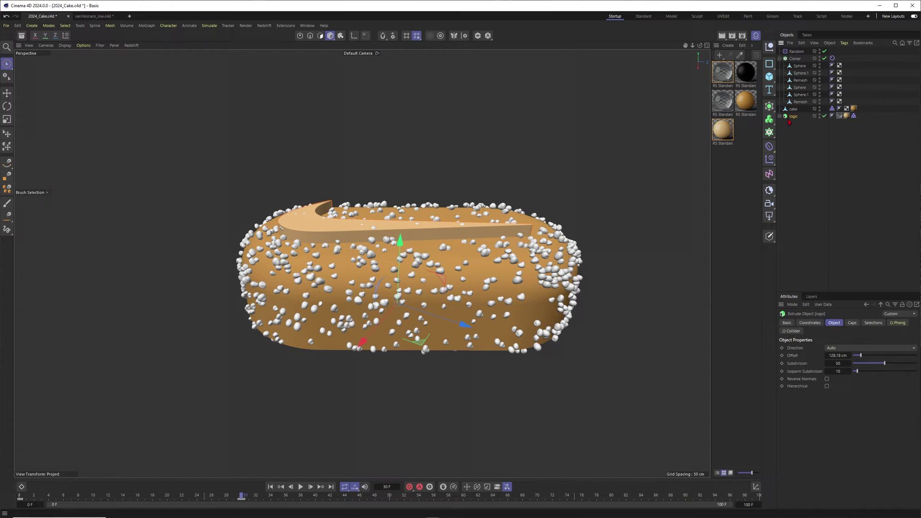
{"action": "left_click", "coordinate": [810, 322]}
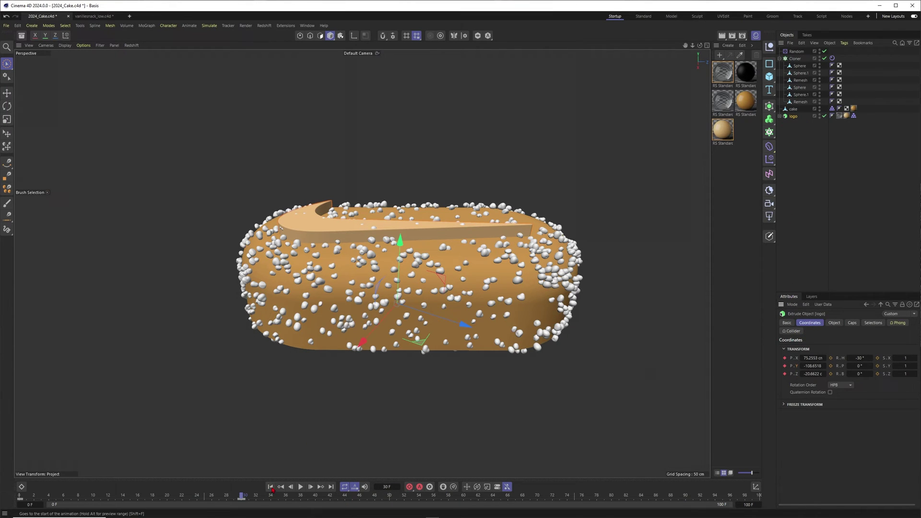
- Play back the logo's rise and examine the cake and crumbs from several angles
{"action": "left_click", "coordinate": [300, 487]}
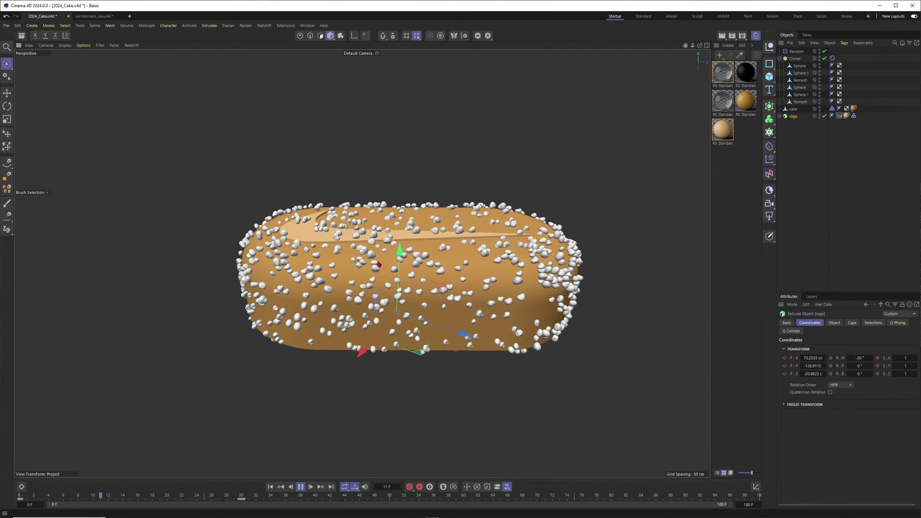
{"action": "left_click_drag", "start_coordinate": [378, 263], "coordinate": [463, 287], "text": "alt"}
{"action": "left_click", "coordinate": [302, 486]}
{"action": "left_click_drag", "start_coordinate": [330, 280], "coordinate": [495, 226], "text": "alt"}
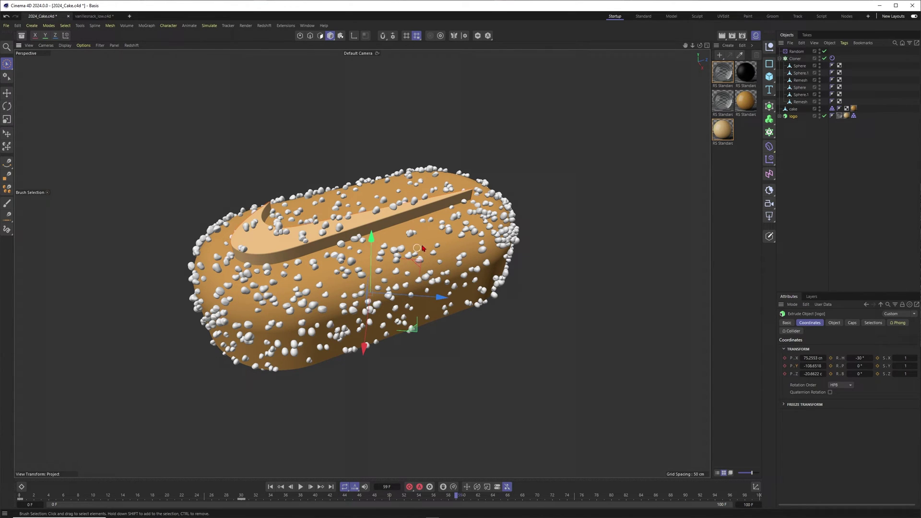
- Add a Plain effector to the Cloner
{"action": "left_click", "coordinate": [796, 59]}
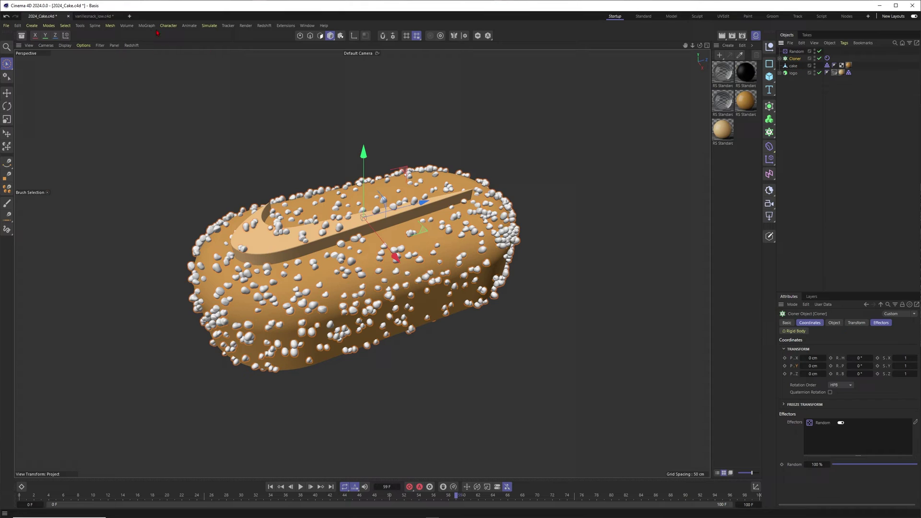
{"action": "left_click", "coordinate": [127, 26]}
{"action": "mouse_move", "coordinate": [146, 26]}
{"action": "mouse_move", "coordinate": [163, 39]}
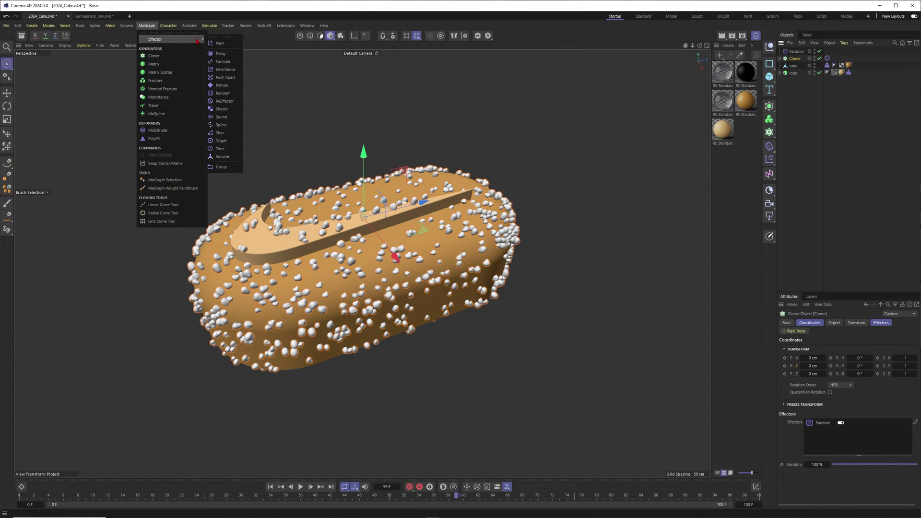
{"action": "left_click", "coordinate": [220, 43]}
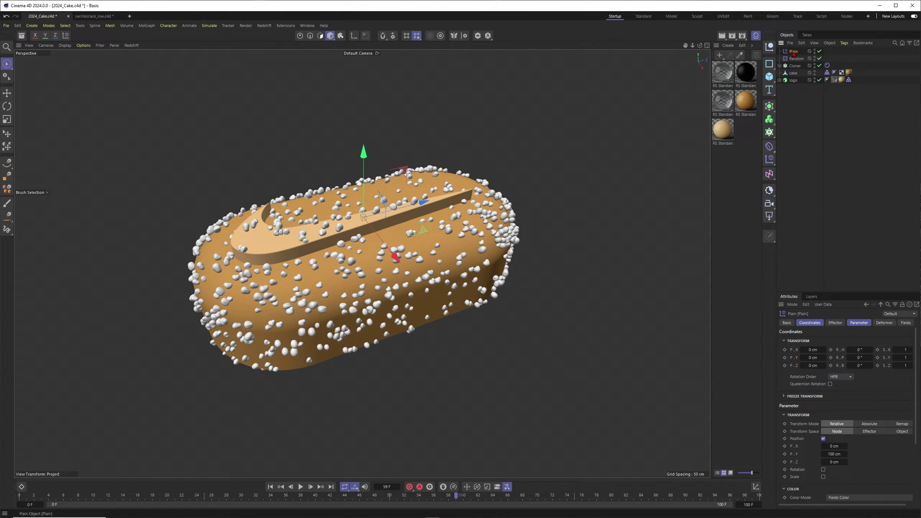
- Add a Linear Field to the Plain effector
{"action": "left_click_drag", "start_coordinate": [345, 230], "coordinate": [376, 239], "text": "alt"}
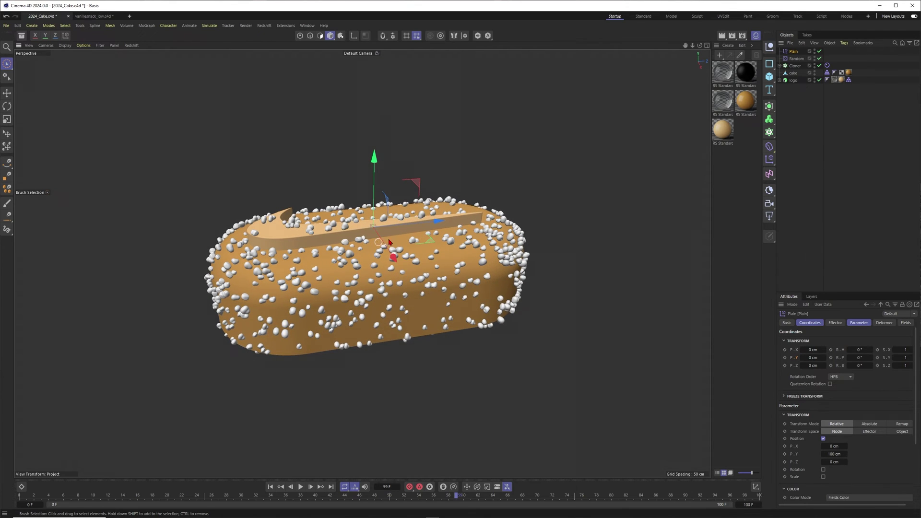
{"action": "left_click", "coordinate": [904, 323]}
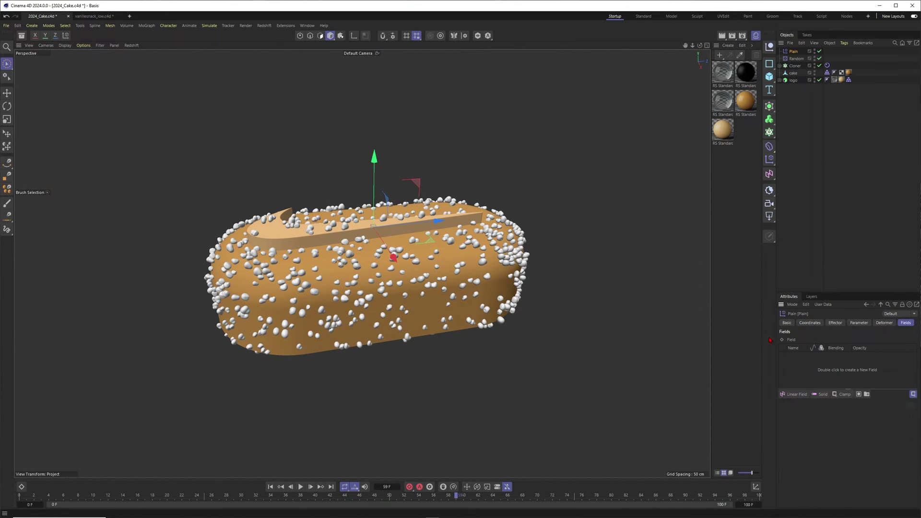
{"action": "left_click", "coordinate": [793, 399]}
{"action": "left_click_drag", "start_coordinate": [432, 259], "coordinate": [341, 236], "text": "alt"}
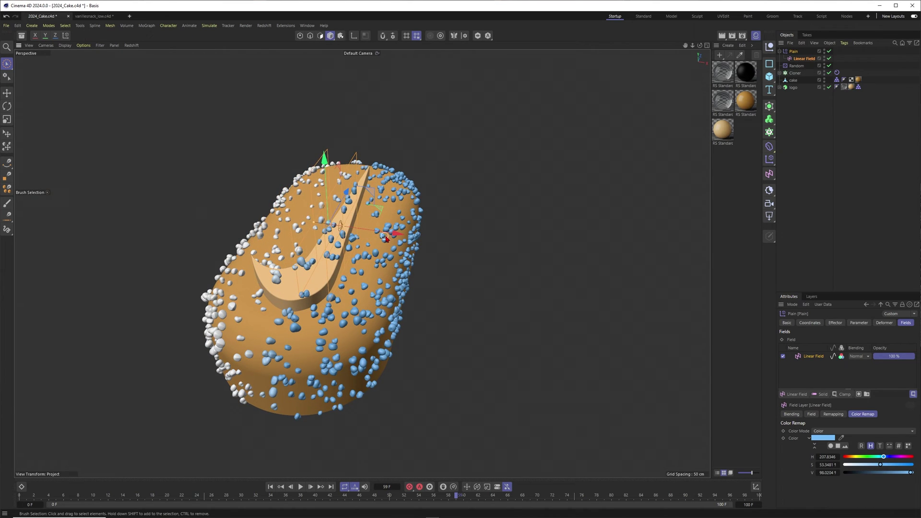
- Rotate the Linear Field so it points upward through the cake and lower it until it covers the upper crumbs
{"action": "left_click_drag", "start_coordinate": [396, 234], "coordinate": [411, 235]}
{"action": "mouse_move", "coordinate": [337, 263]}
{"action": "left_mouse_down", "text": "alt"}
{"action": "mouse_move", "coordinate": [358, 282]}
{"action": "mouse_move", "coordinate": [331, 257]}
{"action": "left_mouse_up", "text": "alt"}
{"action": "key", "text": "r"}
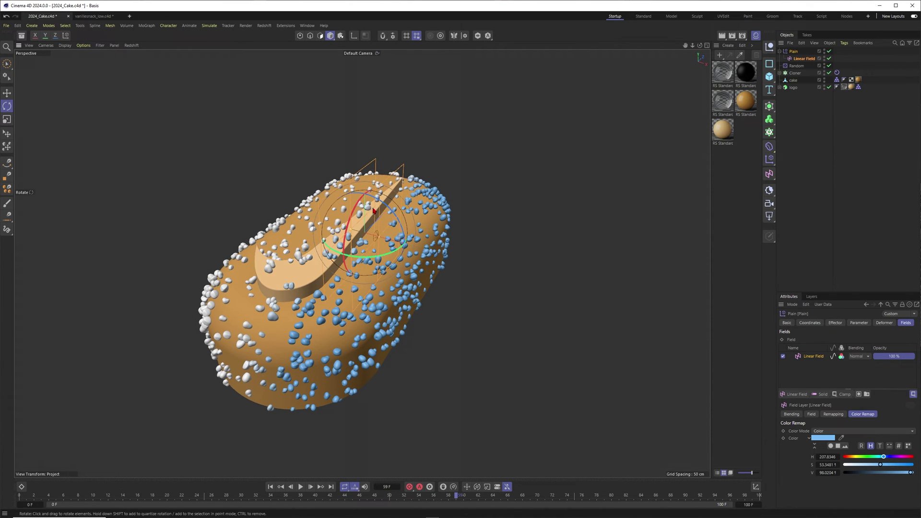
{"action": "mouse_move", "coordinate": [403, 225]}
{"action": "left_mouse_down"}
{"action": "mouse_move", "coordinate": [365, 194]}
{"action": "mouse_move", "coordinate": [336, 201]}
{"action": "left_mouse_up"}
{"action": "key", "text": "space"}
{"action": "left_click_drag", "start_coordinate": [367, 242], "coordinate": [302, 224], "text": "alt"}
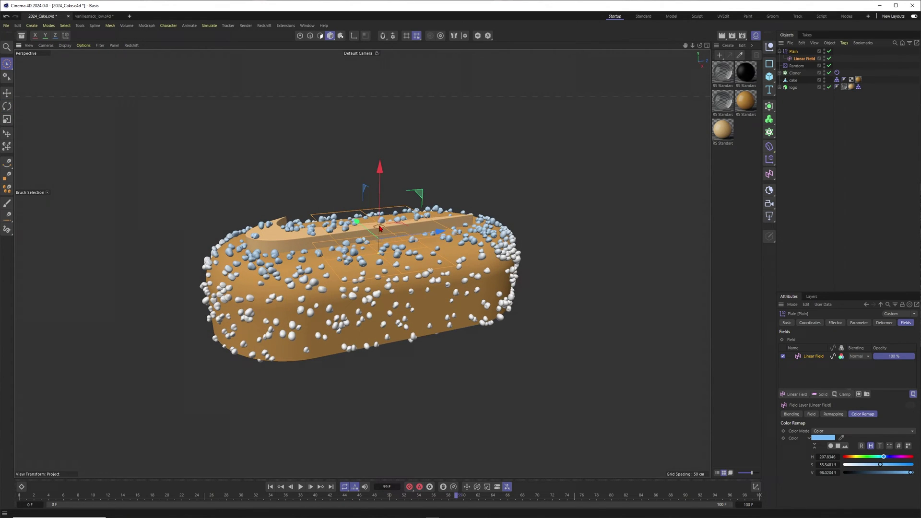
{"action": "left_click_drag", "start_coordinate": [380, 217], "coordinate": [380, 232]}
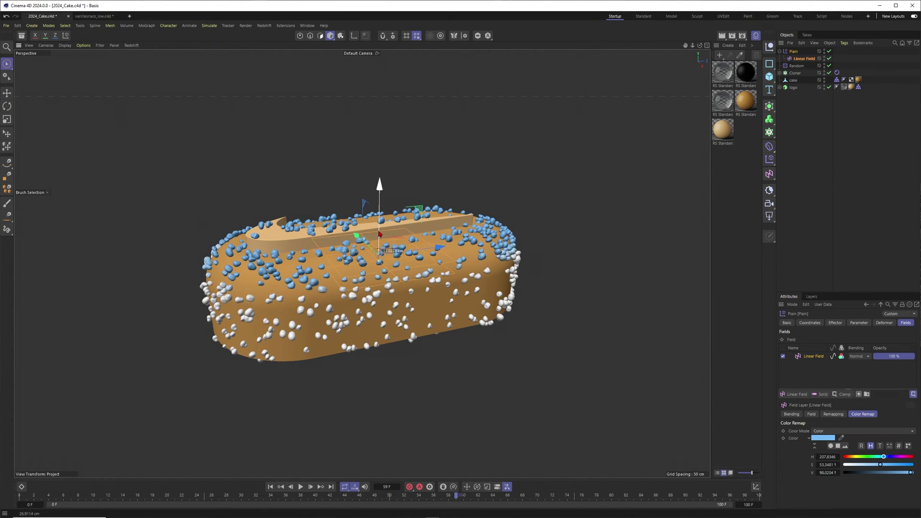
- Set the Linear Field's color remap mode to Gradient
{"action": "left_click_drag", "start_coordinate": [443, 239], "coordinate": [424, 257], "text": "alt"}
{"action": "middle_click_drag", "start_coordinate": [425, 257], "coordinate": [404, 211], "text": "alt"}
{"action": "left_click_drag", "start_coordinate": [404, 211], "coordinate": [407, 199], "text": "alt"}
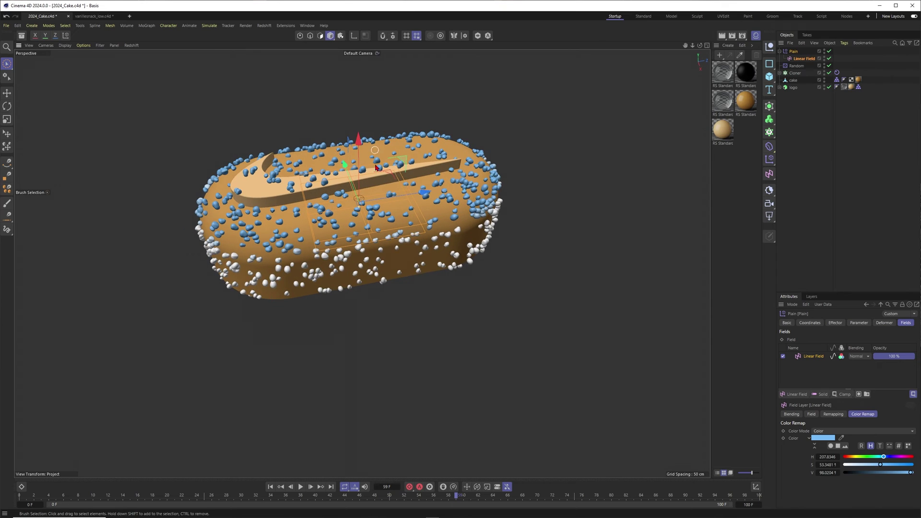
{"action": "right_click_drag", "start_coordinate": [382, 184], "coordinate": [494, 263], "text": "alt"}
{"action": "left_click_drag", "start_coordinate": [501, 283], "coordinate": [520, 291], "text": "alt"}
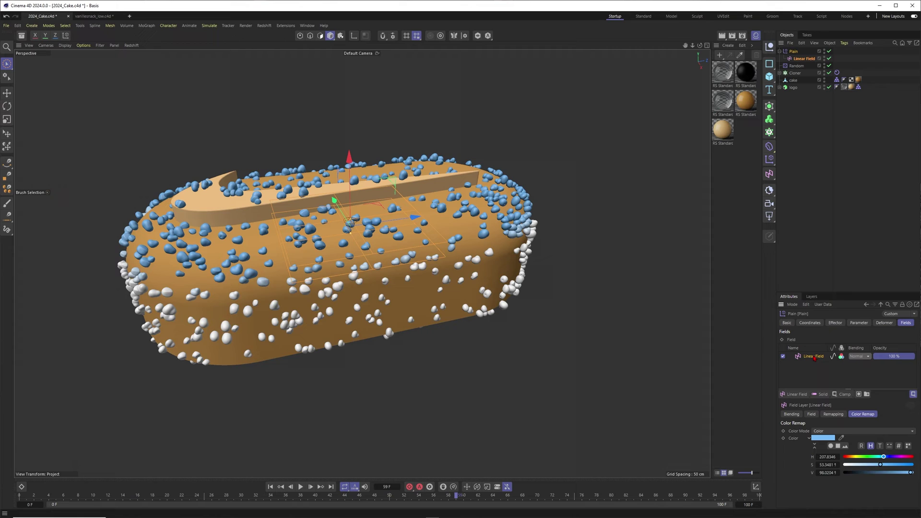
{"action": "left_click", "coordinate": [839, 431]}
{"action": "left_click", "coordinate": [828, 461]}
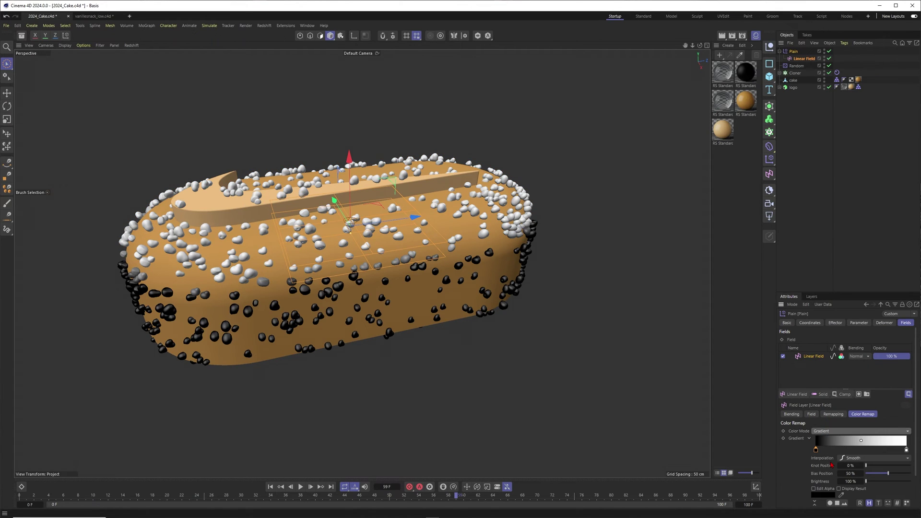
- Recolor the gradient's black knot to a dark reddish brown, about RGB 88, 35, 15
{"action": "double_click", "coordinate": [815, 449]}
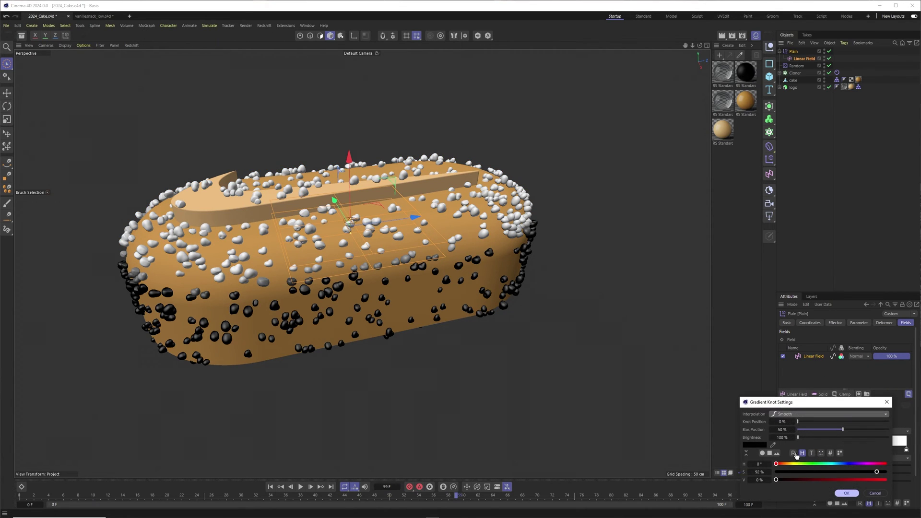
{"action": "left_click", "coordinate": [796, 480]}
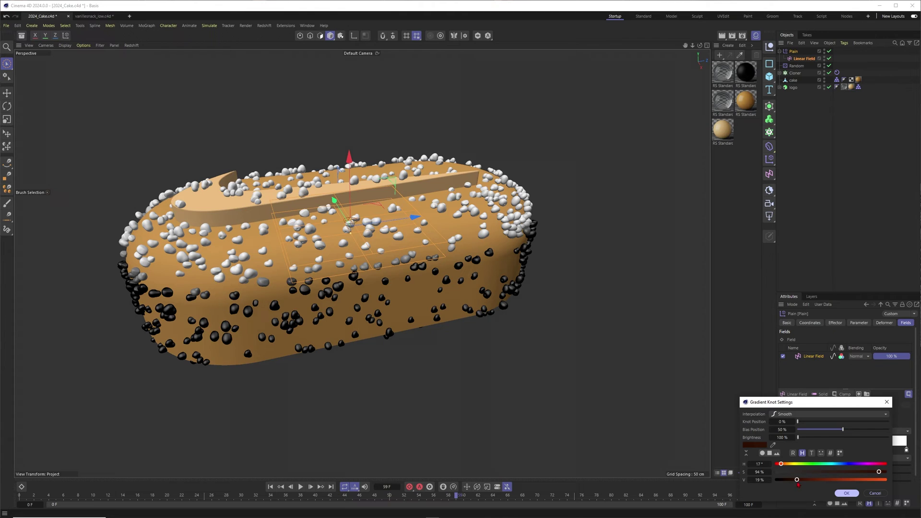
{"action": "left_click", "coordinate": [845, 493]}
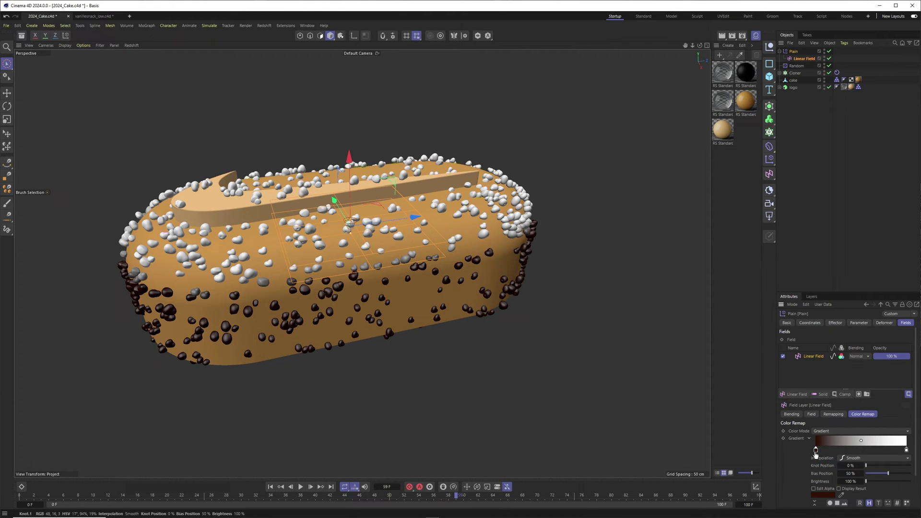
{"action": "left_click", "coordinate": [823, 495]}
{"action": "left_click_drag", "start_coordinate": [796, 500], "coordinate": [792, 493]}
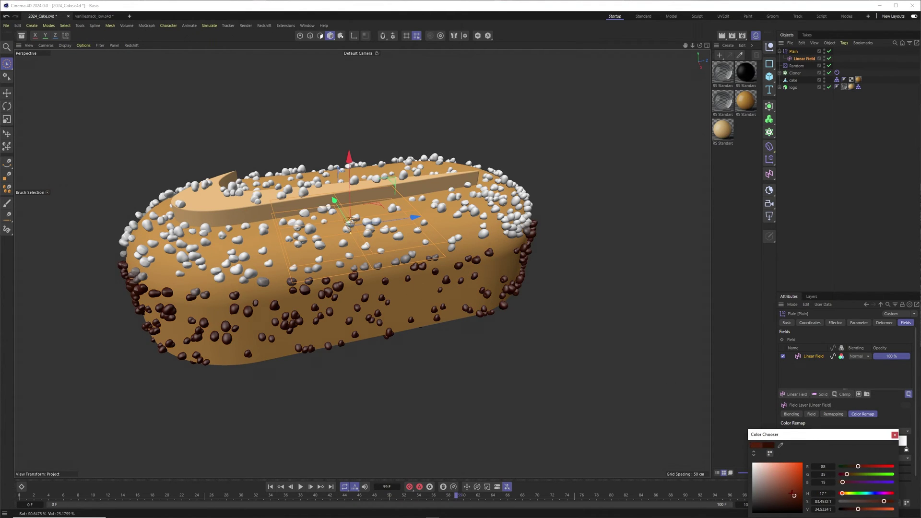
{"action": "left_click", "coordinate": [895, 435]}
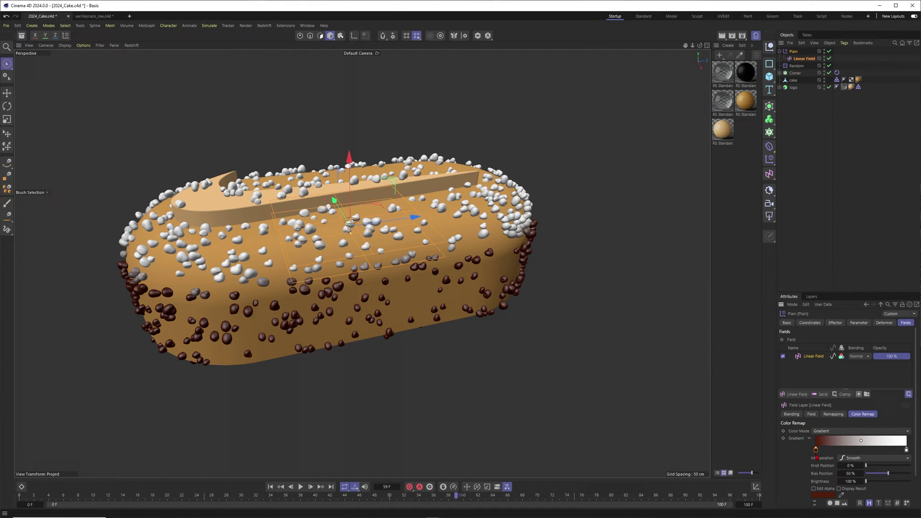
- Color the gradient's white knot pink (H 347°, S 76%, V 100%) and shift the brown knot to about 59%
{"action": "left_click_drag", "start_coordinate": [816, 451], "coordinate": [839, 450]}
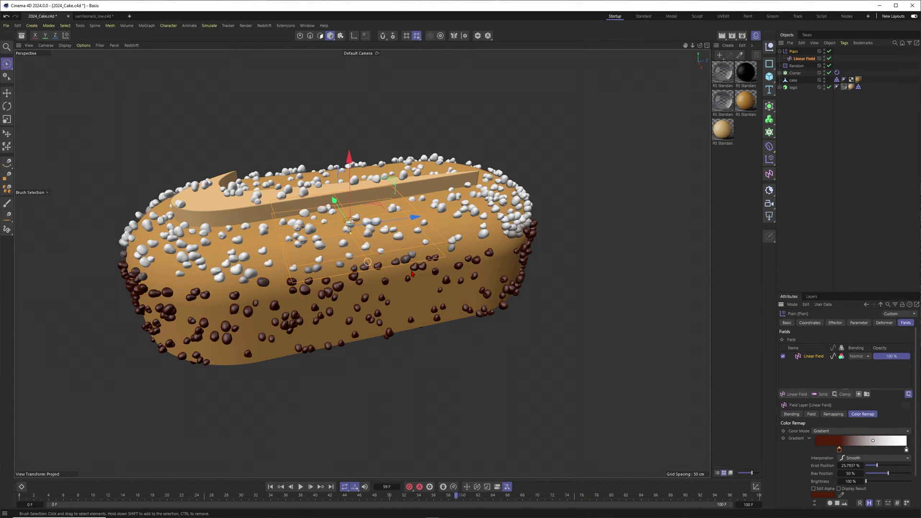
{"action": "double_click", "coordinate": [905, 450]}
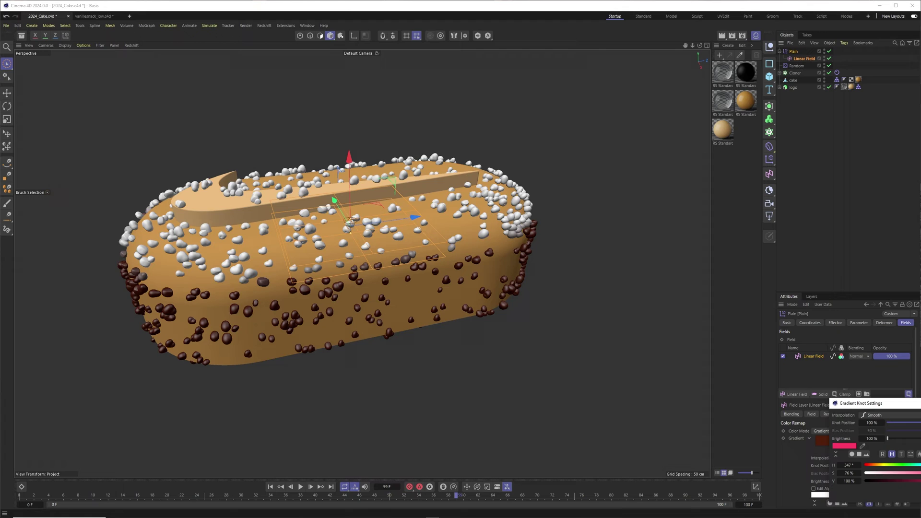
{"action": "left_click", "coordinate": [920, 415]}
{"action": "left_click_drag", "start_coordinate": [839, 450], "coordinate": [872, 453]}
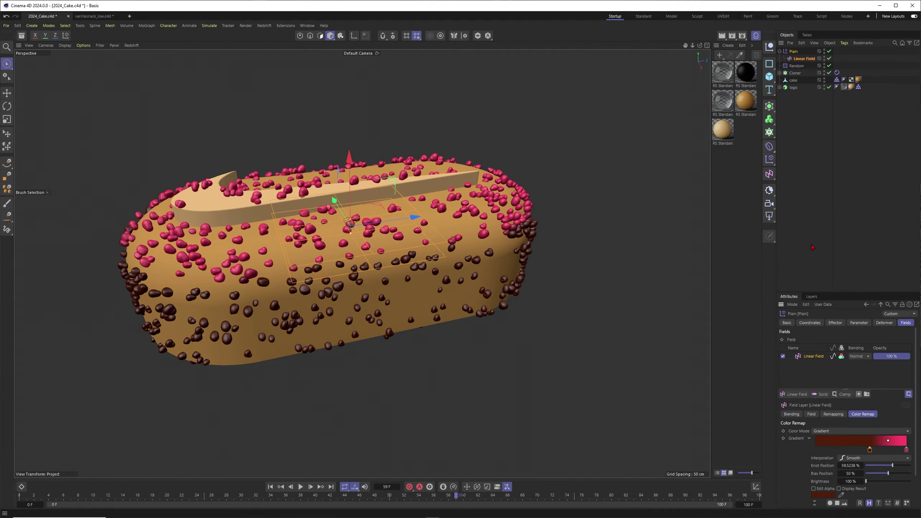
- Deselect the field, collapse the Plain effector's hierarchy and examine the pink and brown crumbs around the cake
{"action": "left_click", "coordinate": [818, 186]}
{"action": "scroll", "coordinate": [424, 229], "scroll_direction": "down", "scroll_amount": 3}
{"action": "left_click_drag", "start_coordinate": [424, 228], "coordinate": [472, 254], "text": "alt"}
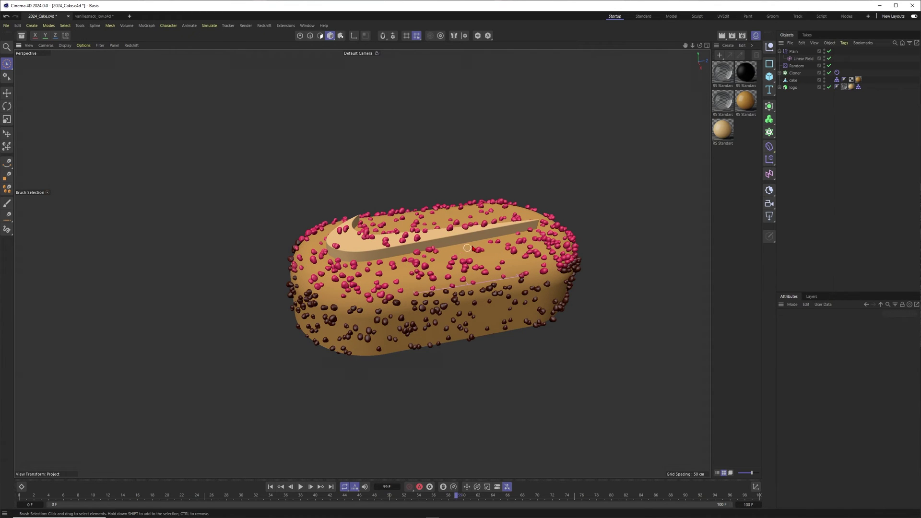
{"action": "left_click", "coordinate": [780, 51]}
{"action": "left_click_drag", "start_coordinate": [377, 251], "coordinate": [366, 224], "text": "alt"}
{"action": "scroll", "coordinate": [382, 254], "scroll_direction": "up", "scroll_amount": 3}
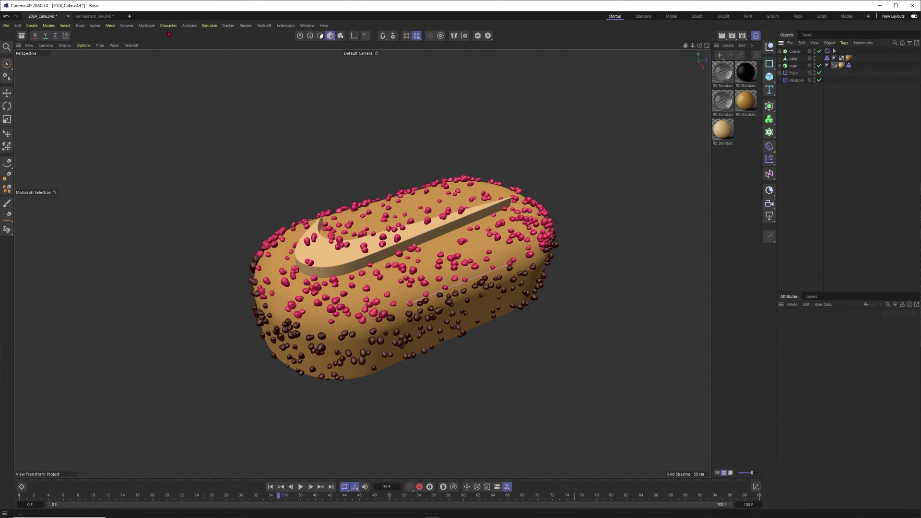
- Create a second Plain effector that affects only scale, with a uniform scale of -1
{"action": "left_click", "coordinate": [147, 25]}
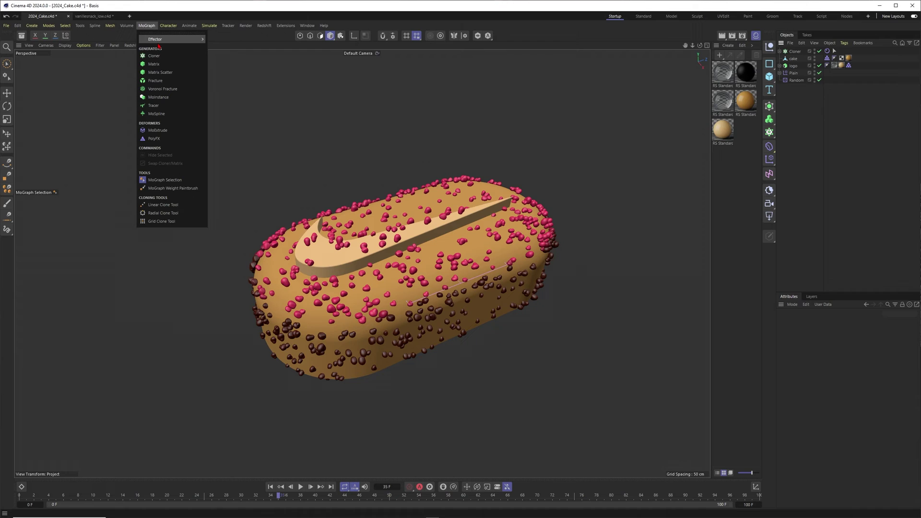
{"action": "mouse_move", "coordinate": [191, 47]}
{"action": "left_click", "coordinate": [233, 49]}
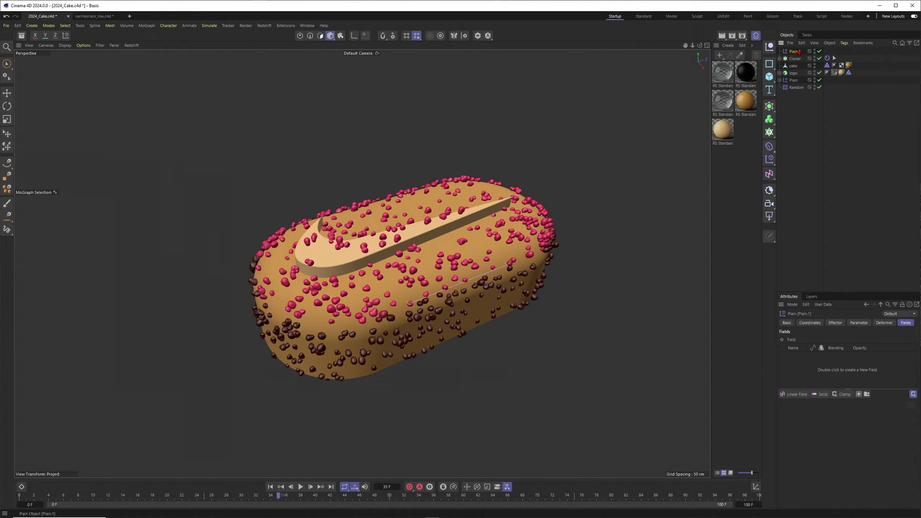
{"action": "left_click", "coordinate": [858, 322]}
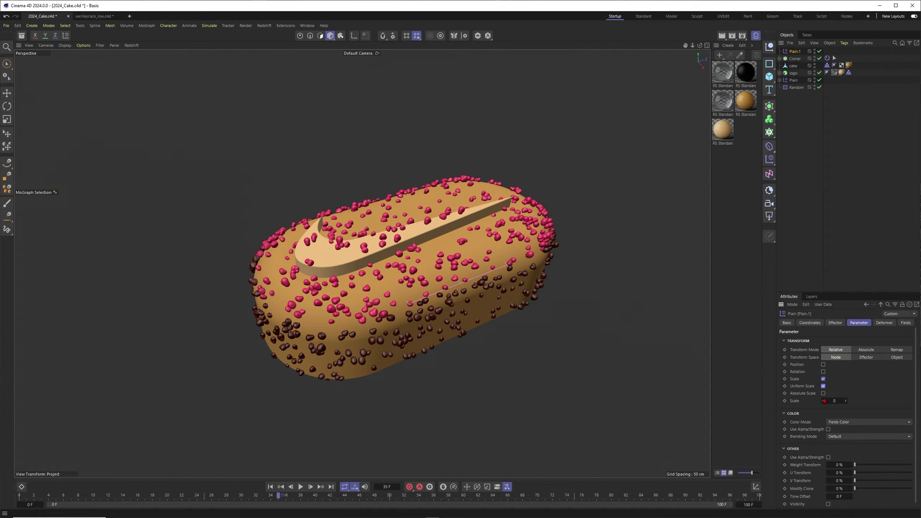
{"action": "left_click", "coordinate": [825, 400]}
- Assign the second Plain effector to the Cloner and use the logo object as the effector's field
{"action": "left_click", "coordinate": [794, 59]}
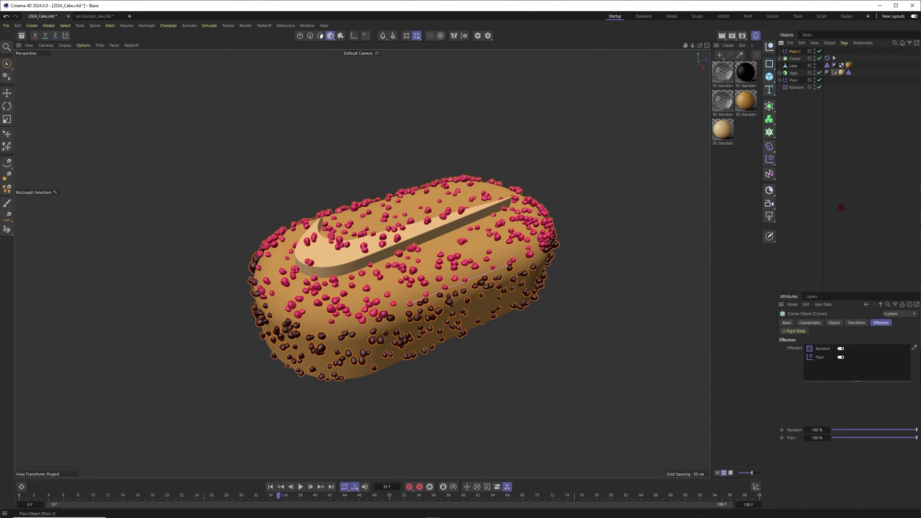
{"action": "left_click_drag", "start_coordinate": [841, 208], "coordinate": [822, 365]}
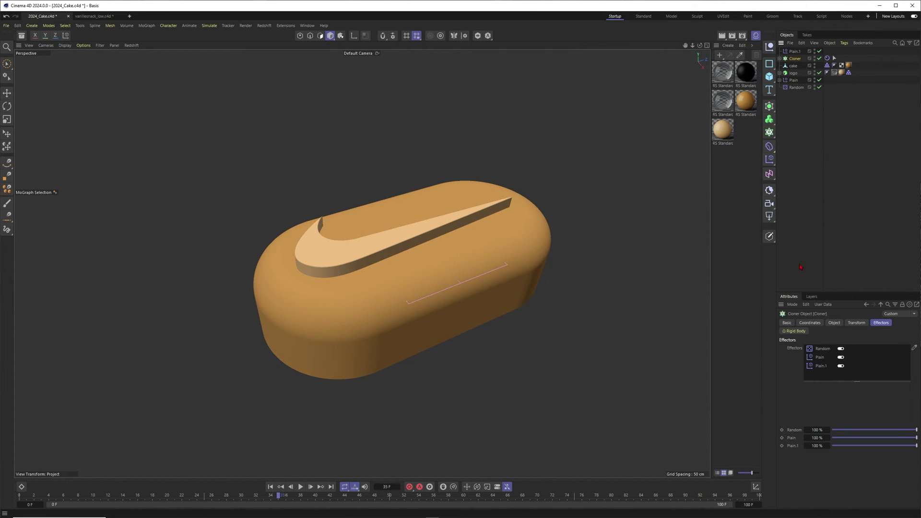
{"action": "left_click", "coordinate": [794, 51]}
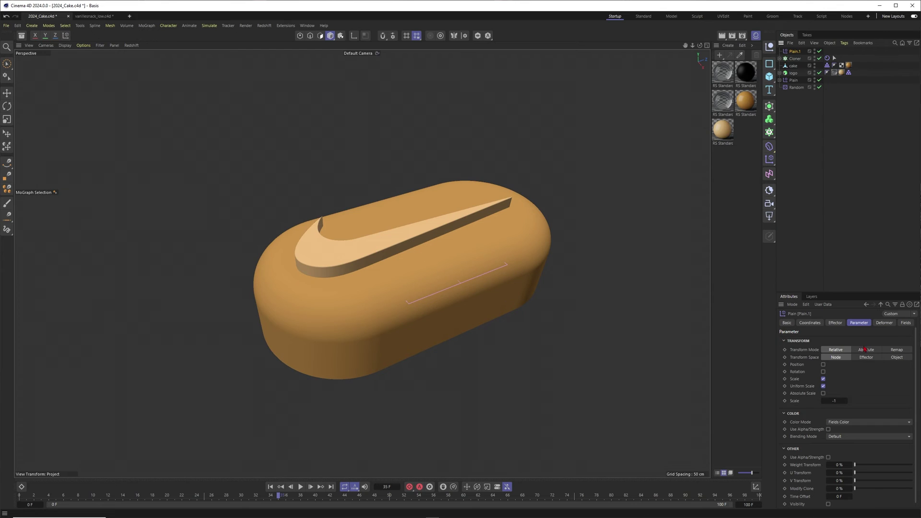
{"action": "left_click", "coordinate": [905, 323]}
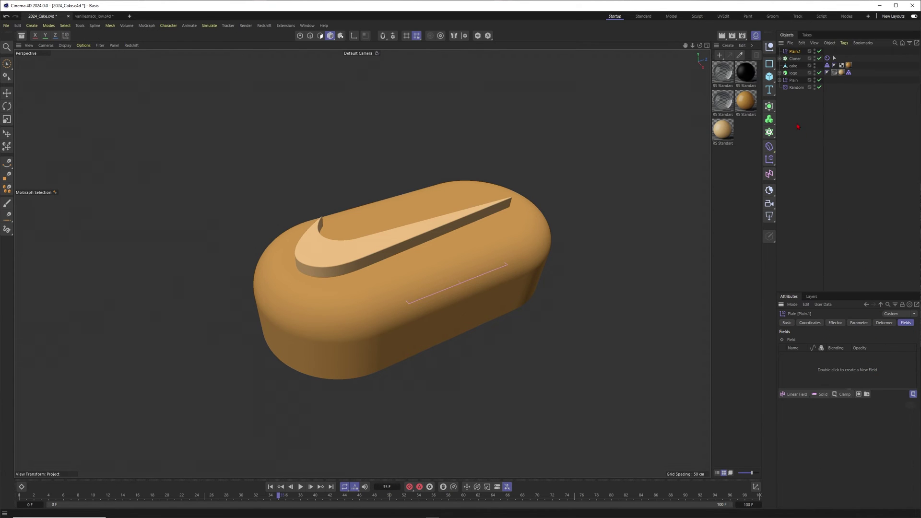
{"action": "left_click_drag", "start_coordinate": [792, 73], "coordinate": [811, 360]}
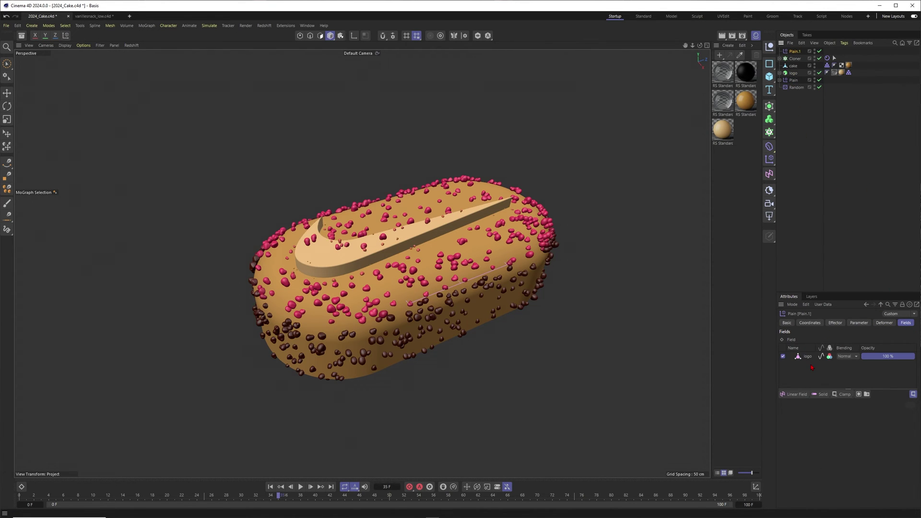
- Set the logo field layer to Surface mode with a 63 cm radius and restrict its effect to Inside
{"action": "mouse_move", "coordinate": [396, 241]}
{"action": "left_mouse_down", "text": "alt"}
{"action": "mouse_move", "coordinate": [407, 251]}
{"action": "mouse_move", "coordinate": [395, 251]}
{"action": "left_mouse_up", "text": "alt"}
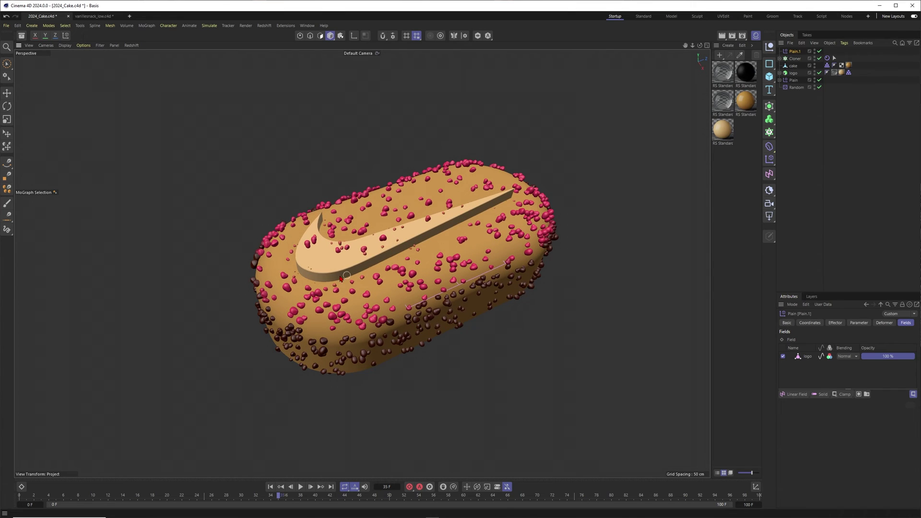
{"action": "left_click_drag", "start_coordinate": [339, 278], "coordinate": [397, 244], "text": "alt"}
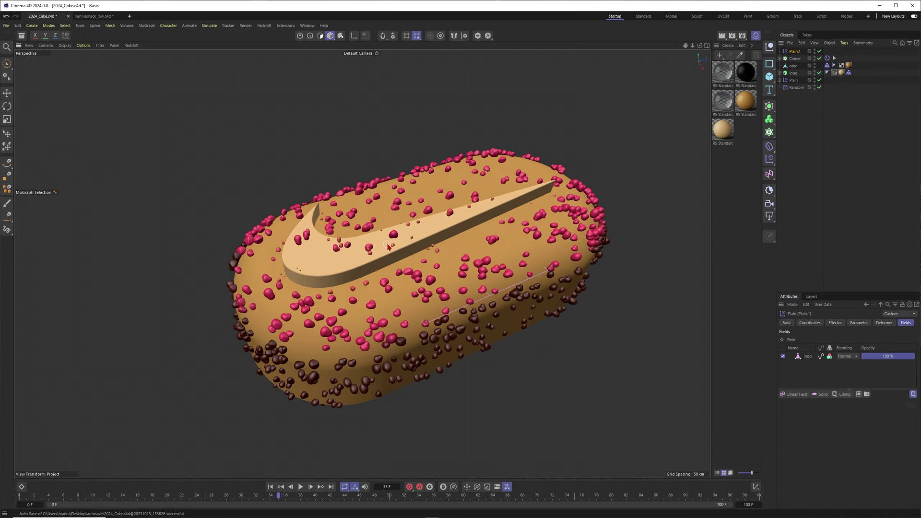
{"action": "left_click", "coordinate": [806, 359]}
{"action": "left_click_drag", "start_coordinate": [838, 294], "coordinate": [838, 189]}
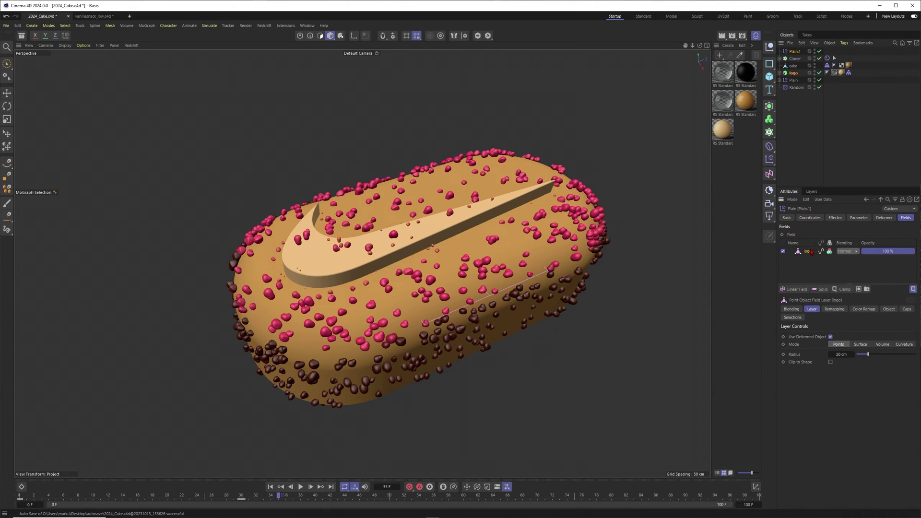
{"action": "mouse_move", "coordinate": [869, 355]}
{"action": "left_mouse_down"}
{"action": "mouse_move", "coordinate": [914, 355]}
{"action": "mouse_move", "coordinate": [875, 359]}
{"action": "left_mouse_up"}
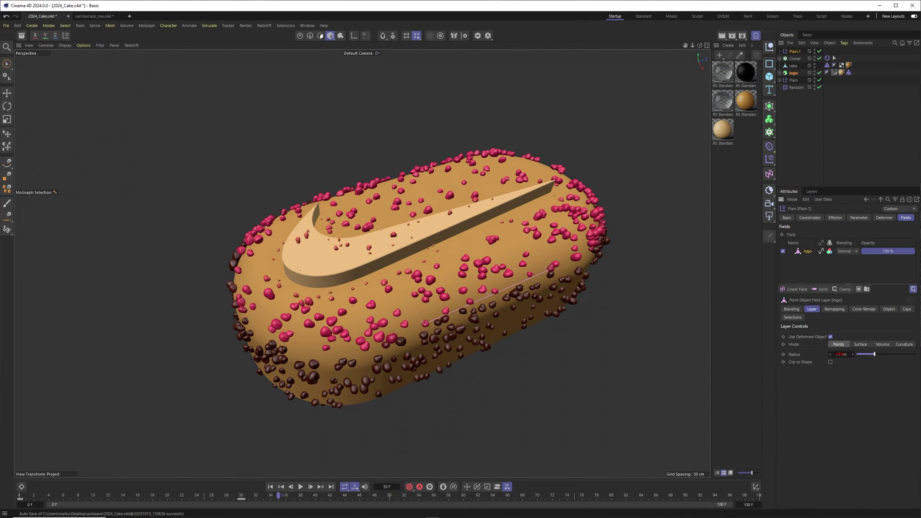
{"action": "left_click", "coordinate": [859, 345]}
{"action": "left_click_drag", "start_coordinate": [874, 355], "coordinate": [893, 356]}
{"action": "left_click", "coordinate": [908, 363]}
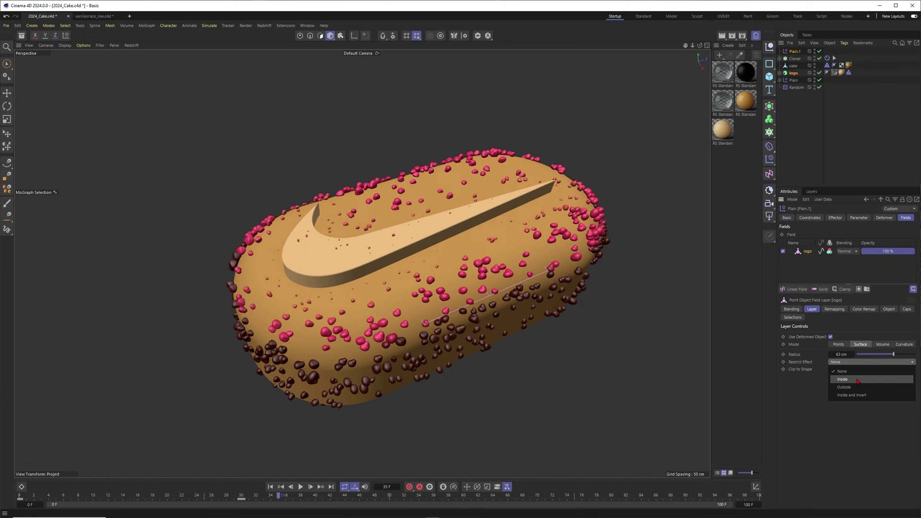
{"action": "left_click", "coordinate": [861, 384]}
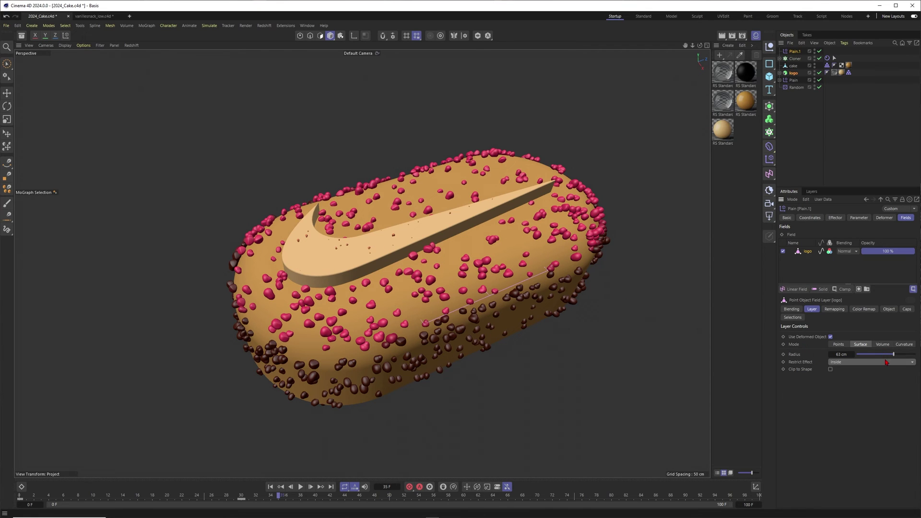
- Increase the logo field layer's radius to 300 cm and check the crumbs on the logo
{"action": "left_click_drag", "start_coordinate": [892, 354], "coordinate": [916, 355]}
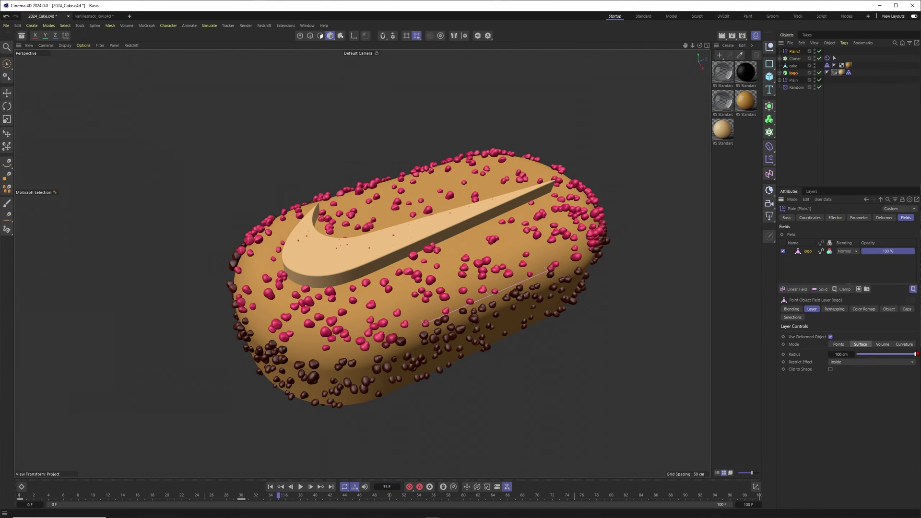
{"action": "left_click_drag", "start_coordinate": [839, 353], "coordinate": [847, 353]}
{"action": "type", "text": "300"}
{"action": "key", "text": "Return"}
{"action": "left_click_drag", "start_coordinate": [426, 242], "coordinate": [404, 247], "text": "alt"}
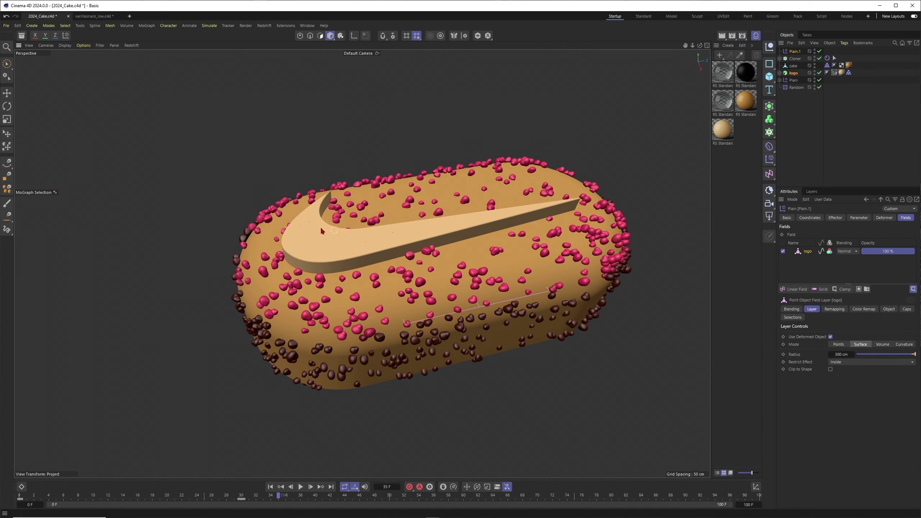
- Set the logo field layer's radius to 1500 cm and inspect the crumbs around the logo
{"action": "left_click_drag", "start_coordinate": [459, 237], "coordinate": [395, 249], "text": "alt"}
{"action": "right_click_drag", "start_coordinate": [390, 245], "coordinate": [440, 167], "text": "alt"}
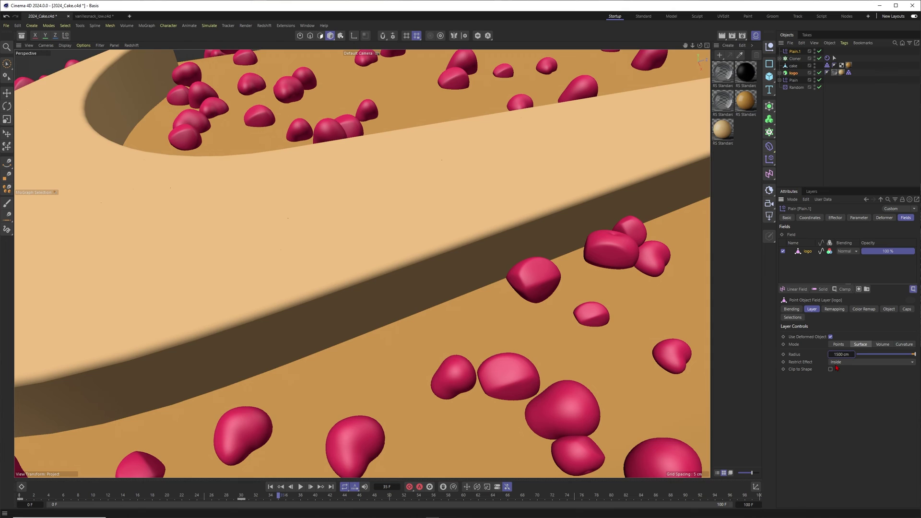
{"action": "right_click_drag", "start_coordinate": [455, 211], "coordinate": [383, 206], "text": "alt"}
{"action": "left_click_drag", "start_coordinate": [383, 206], "coordinate": [425, 254], "text": "alt"}
{"action": "right_click_drag", "start_coordinate": [427, 233], "coordinate": [473, 220], "text": "alt"}
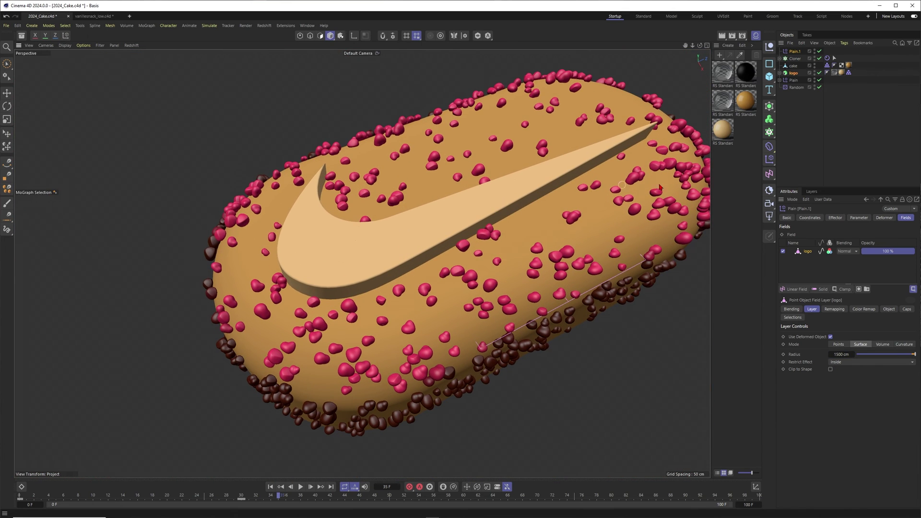
{"action": "left_click", "coordinate": [836, 154]}
{"action": "left_click_drag", "start_coordinate": [511, 233], "coordinate": [501, 211], "text": "alt"}
{"action": "right_click_drag", "start_coordinate": [501, 211], "coordinate": [467, 242], "text": "alt"}
{"action": "left_click_drag", "start_coordinate": [468, 243], "coordinate": [500, 271], "text": "alt"}
{"action": "middle_click_drag", "start_coordinate": [494, 234], "coordinate": [446, 259], "text": "alt"}
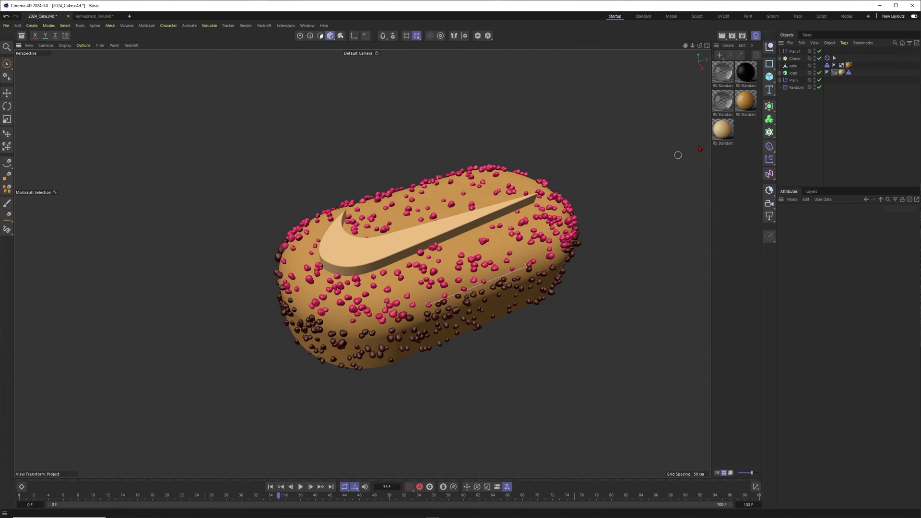
- Change the logo material's base color to a pale cream with RGB 255, 233, 204
{"action": "double_click", "coordinate": [722, 135]}
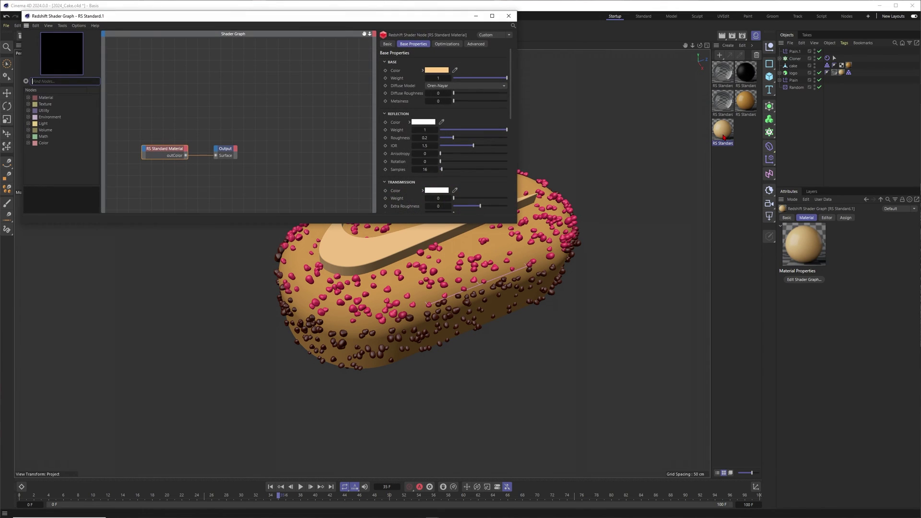
{"action": "left_click_drag", "start_coordinate": [416, 27], "coordinate": [734, 48]}
{"action": "left_click", "coordinate": [757, 91]}
{"action": "left_click_drag", "start_coordinate": [696, 145], "coordinate": [695, 128]}
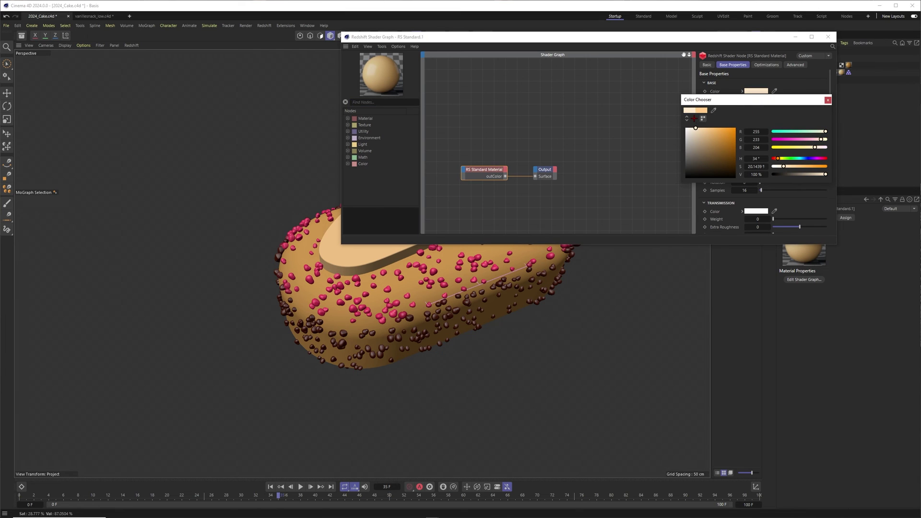
{"action": "left_click", "coordinate": [826, 99]}
{"action": "left_click", "coordinate": [828, 37]}
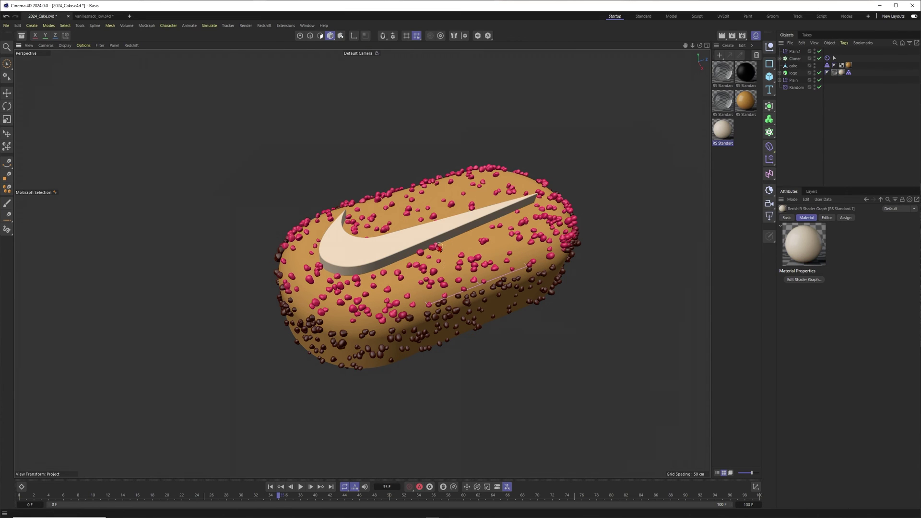
- Return to the animation start and raise the Cloner's count to 20000, trying 10000 first
{"action": "left_click_drag", "start_coordinate": [435, 243], "coordinate": [429, 261], "text": "alt"}
{"action": "right_click_drag", "start_coordinate": [435, 243], "coordinate": [475, 239], "text": "alt"}
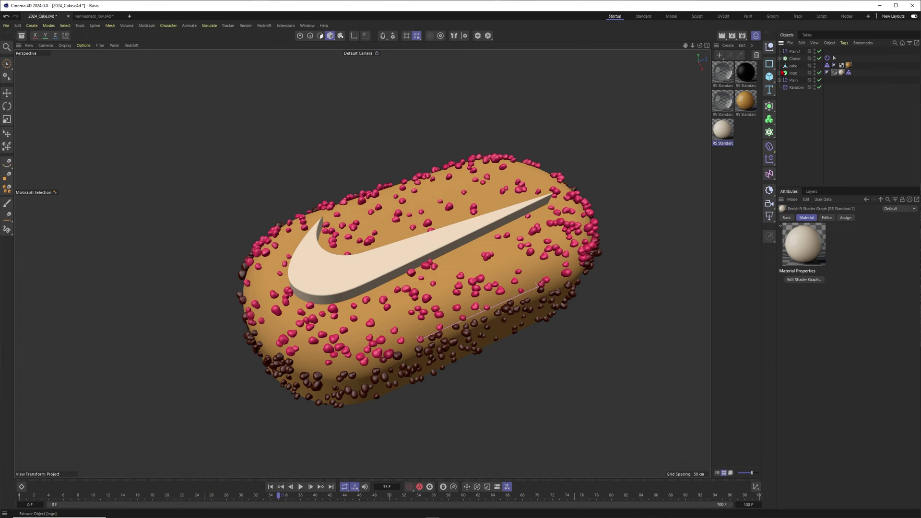
{"action": "left_click", "coordinate": [796, 60]}
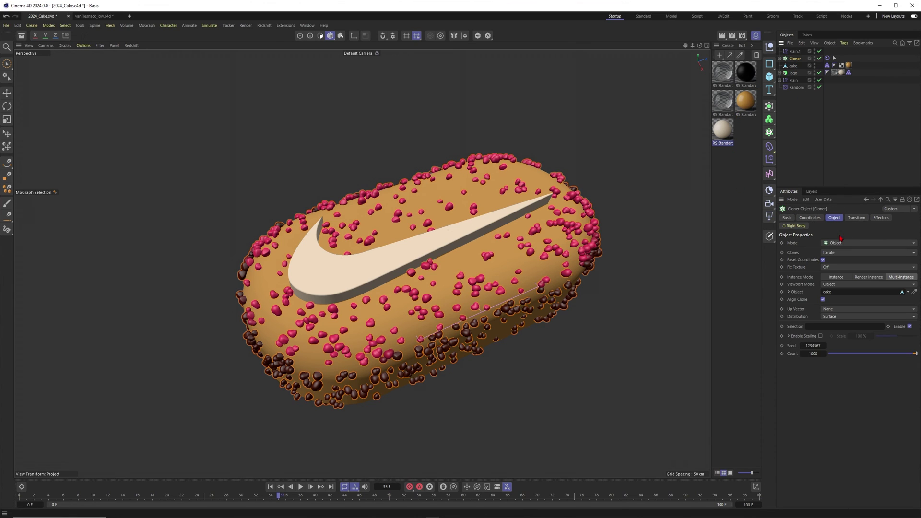
{"action": "scroll", "coordinate": [548, 287], "scroll_direction": "down", "scroll_amount": 2}
{"action": "scroll", "coordinate": [549, 286], "scroll_direction": "up", "scroll_amount": 1}
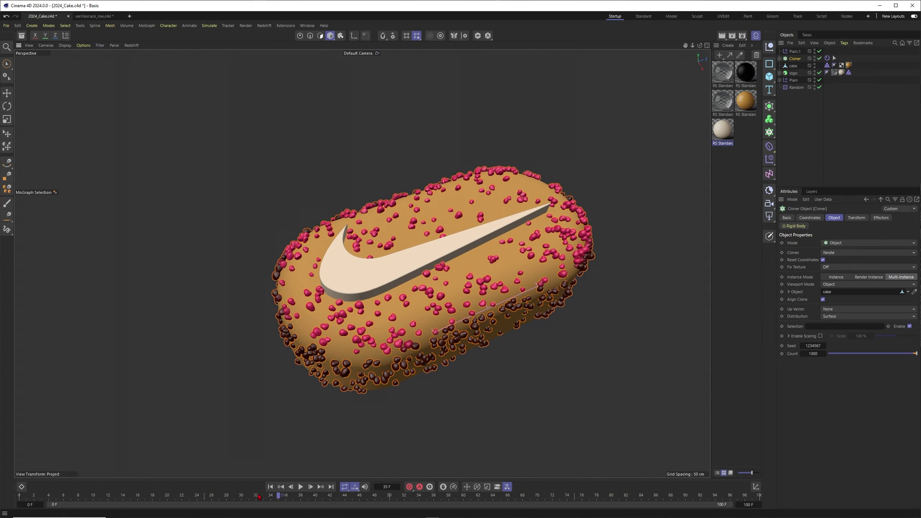
{"action": "left_click", "coordinate": [270, 487]}
{"action": "double_click", "coordinate": [813, 354]}
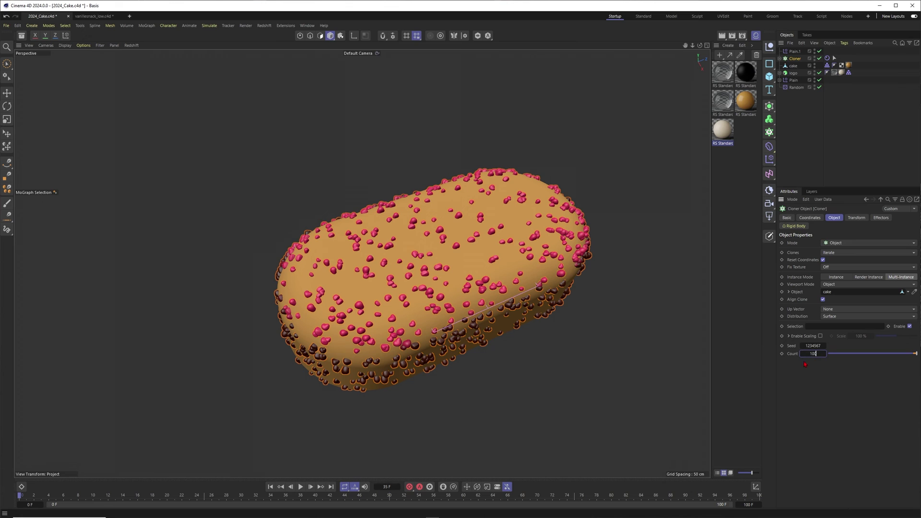
{"action": "type", "text": "0"}
{"action": "key", "text": "Return"}
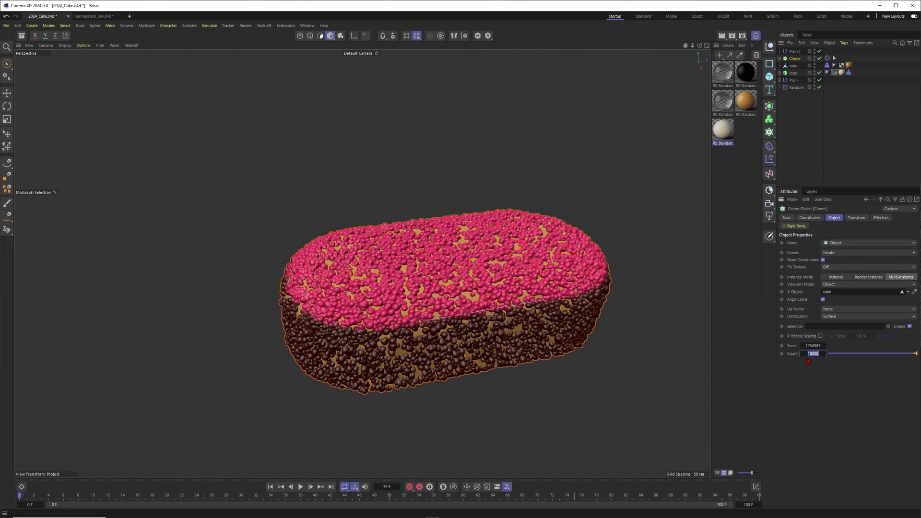
{"action": "type", "text": "2"}
{"action": "key", "text": "Return"}
- Play the simulation from the start, stop it at about frame 33, and examine how the crumbs settle around the logo
{"action": "mouse_move", "coordinate": [466, 283]}
{"action": "left_mouse_down", "text": "alt"}
{"action": "mouse_move", "coordinate": [482, 301]}
{"action": "mouse_move", "coordinate": [459, 286]}
{"action": "left_mouse_up", "text": "alt"}
{"action": "middle_click_drag", "start_coordinate": [458, 286], "coordinate": [428, 279], "text": "alt"}
{"action": "right_click_drag", "start_coordinate": [428, 278], "coordinate": [456, 277], "text": "alt"}
{"action": "middle_click_drag", "start_coordinate": [413, 293], "coordinate": [417, 282], "text": "alt"}
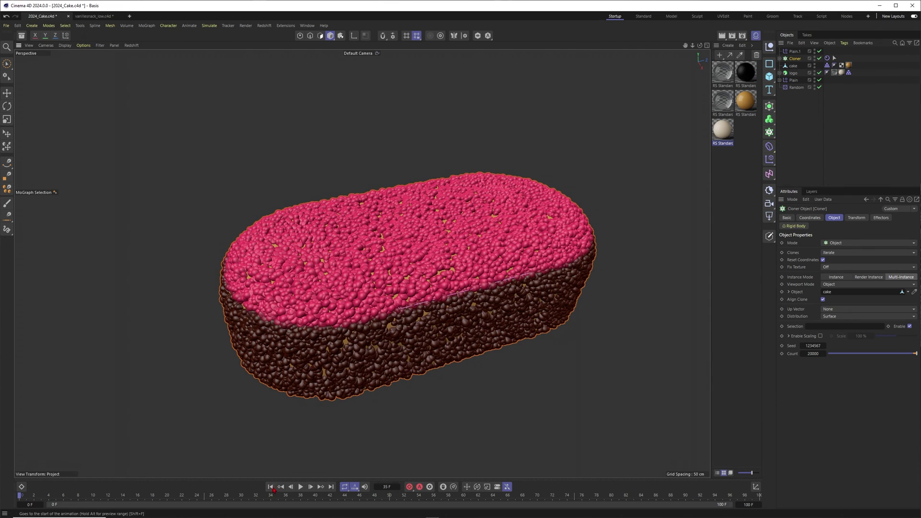
{"action": "left_click", "coordinate": [301, 486]}
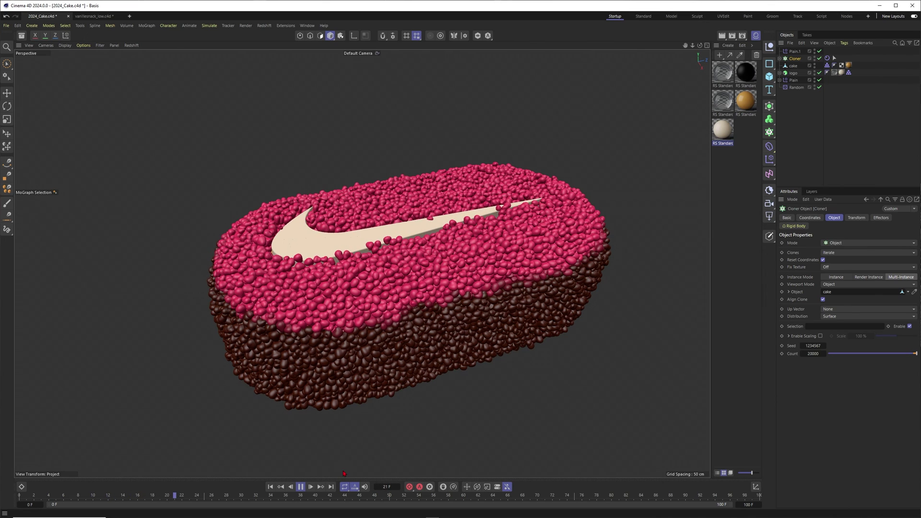
{"action": "left_click", "coordinate": [300, 487]}
{"action": "left_click_drag", "start_coordinate": [415, 229], "coordinate": [340, 268], "text": "alt"}
{"action": "scroll", "coordinate": [416, 252], "scroll_direction": "down", "scroll_amount": 5}
{"action": "left_click", "coordinate": [815, 132]}
{"action": "scroll", "coordinate": [361, 234], "scroll_direction": "up", "scroll_amount": 3}
{"action": "left_click_drag", "start_coordinate": [361, 234], "coordinate": [276, 233], "text": "alt"}
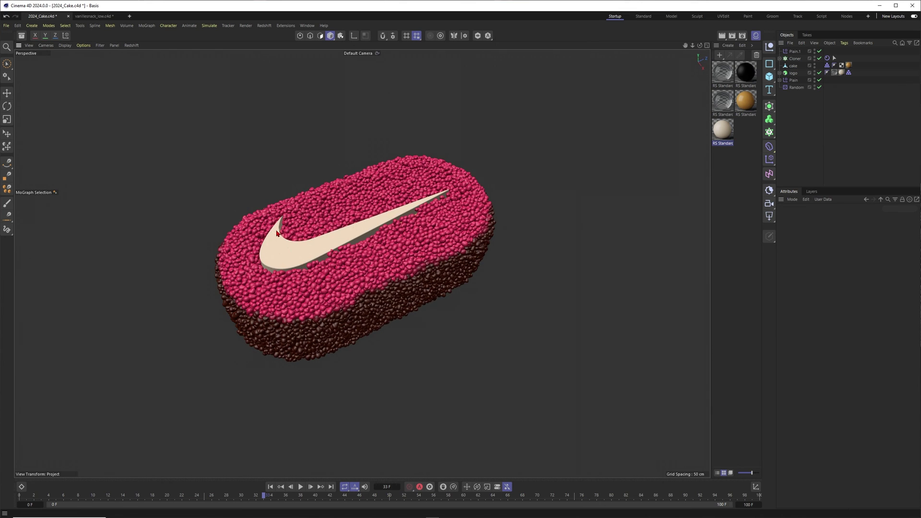
{"action": "left_click_drag", "start_coordinate": [359, 222], "coordinate": [312, 249], "text": "alt"}
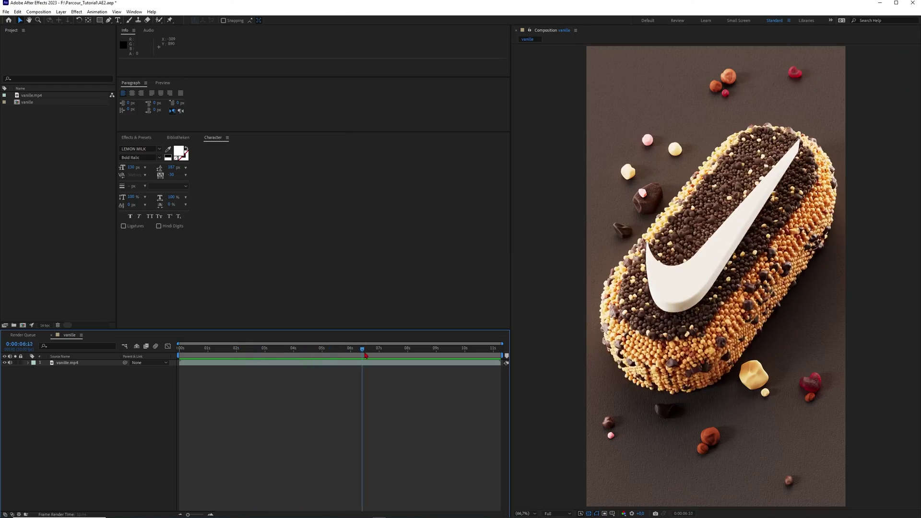
- Switch to After Effects and scrub forward through the finished render in the vanille composition
{"action": "left_click_drag", "start_coordinate": [364, 355], "coordinate": [432, 366]}
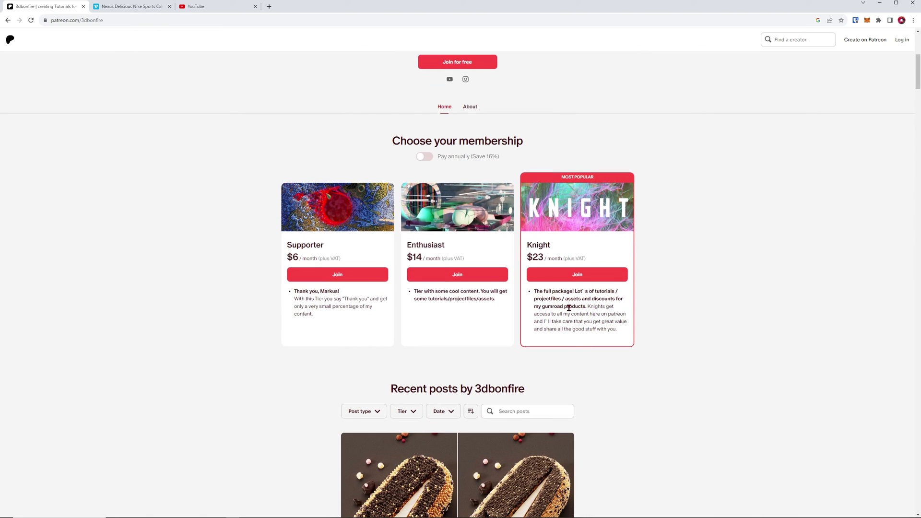